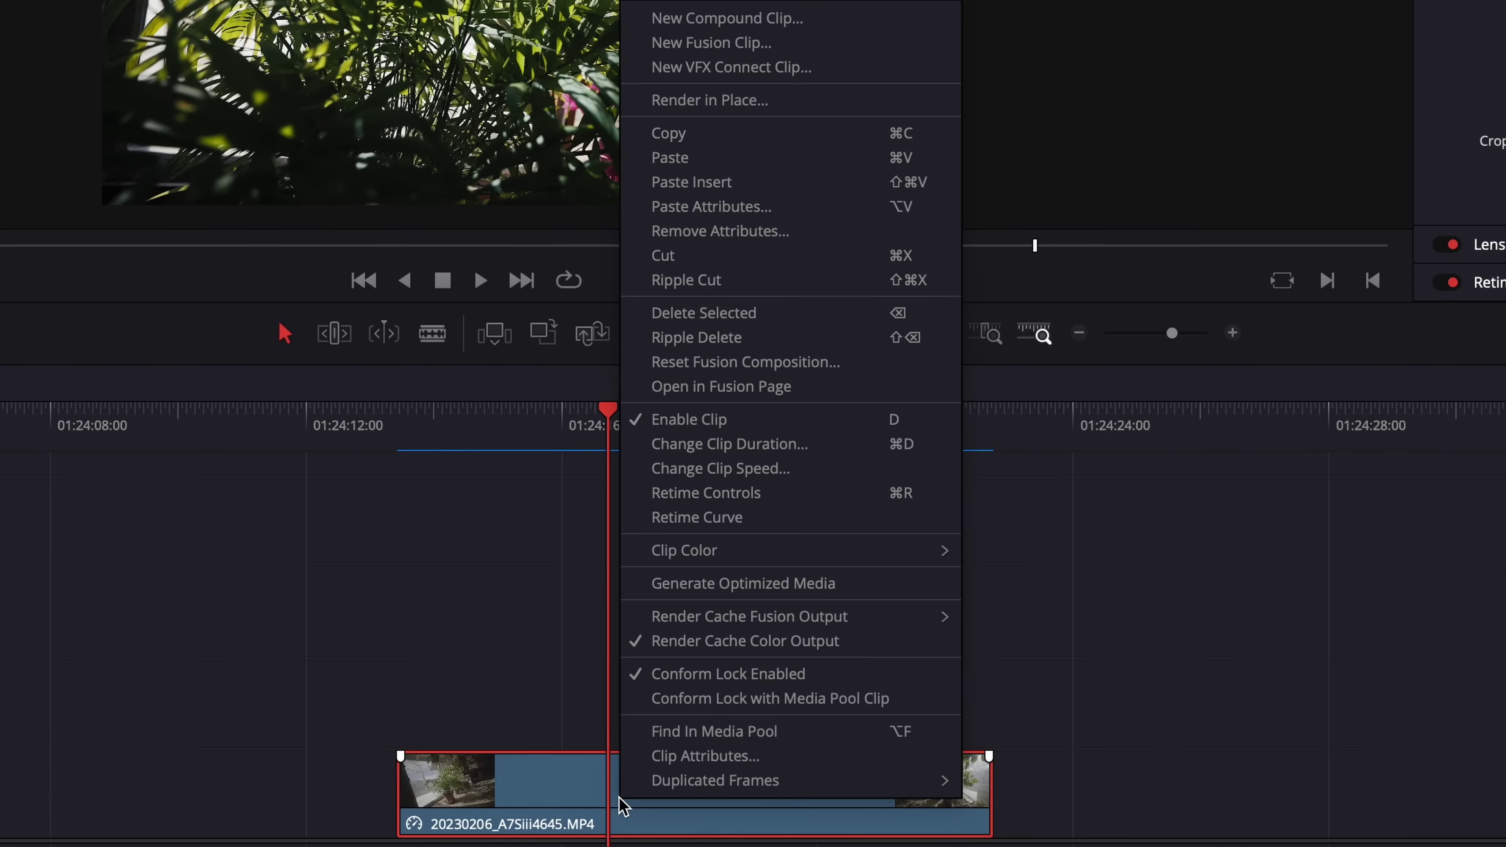
Add two speed points to the clip and stretch the middle section to slow it to 25%.
{"action": "left_click", "coordinate": [727, 489]}
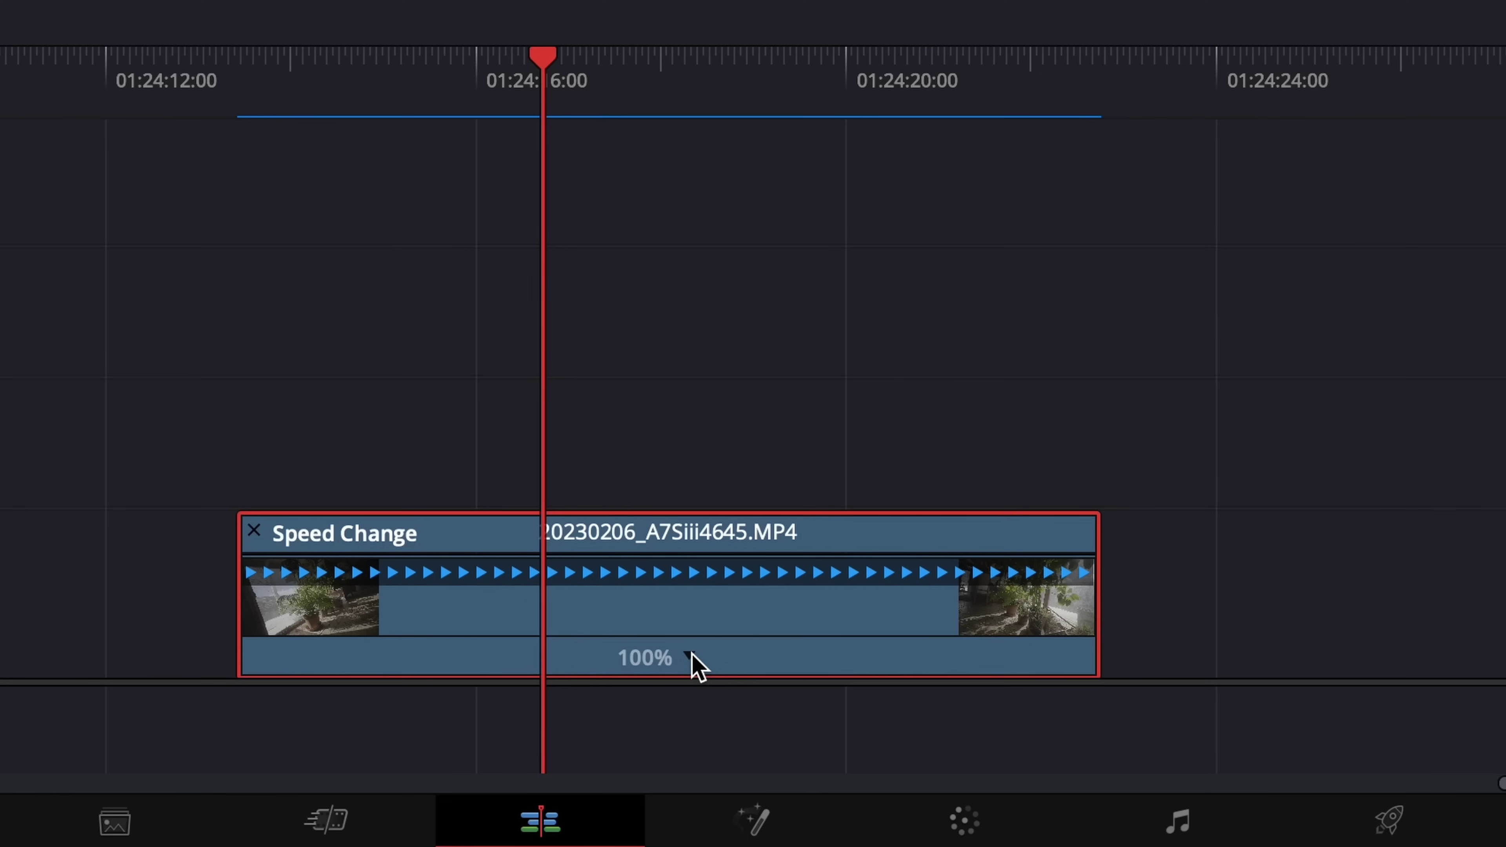
{"action": "left_click", "coordinate": [711, 822]}
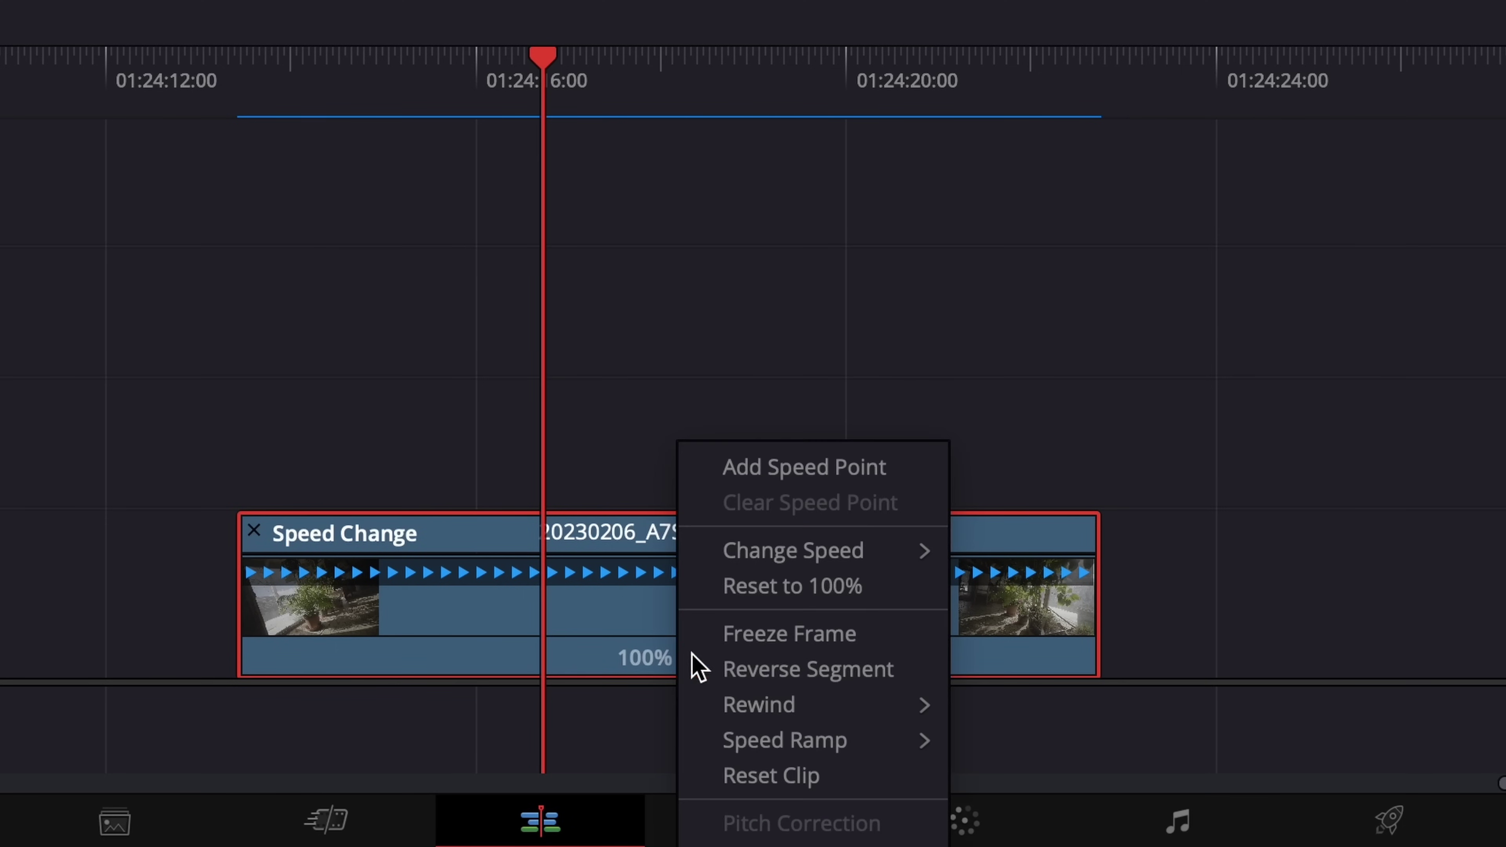
{"action": "left_click", "coordinate": [785, 467]}
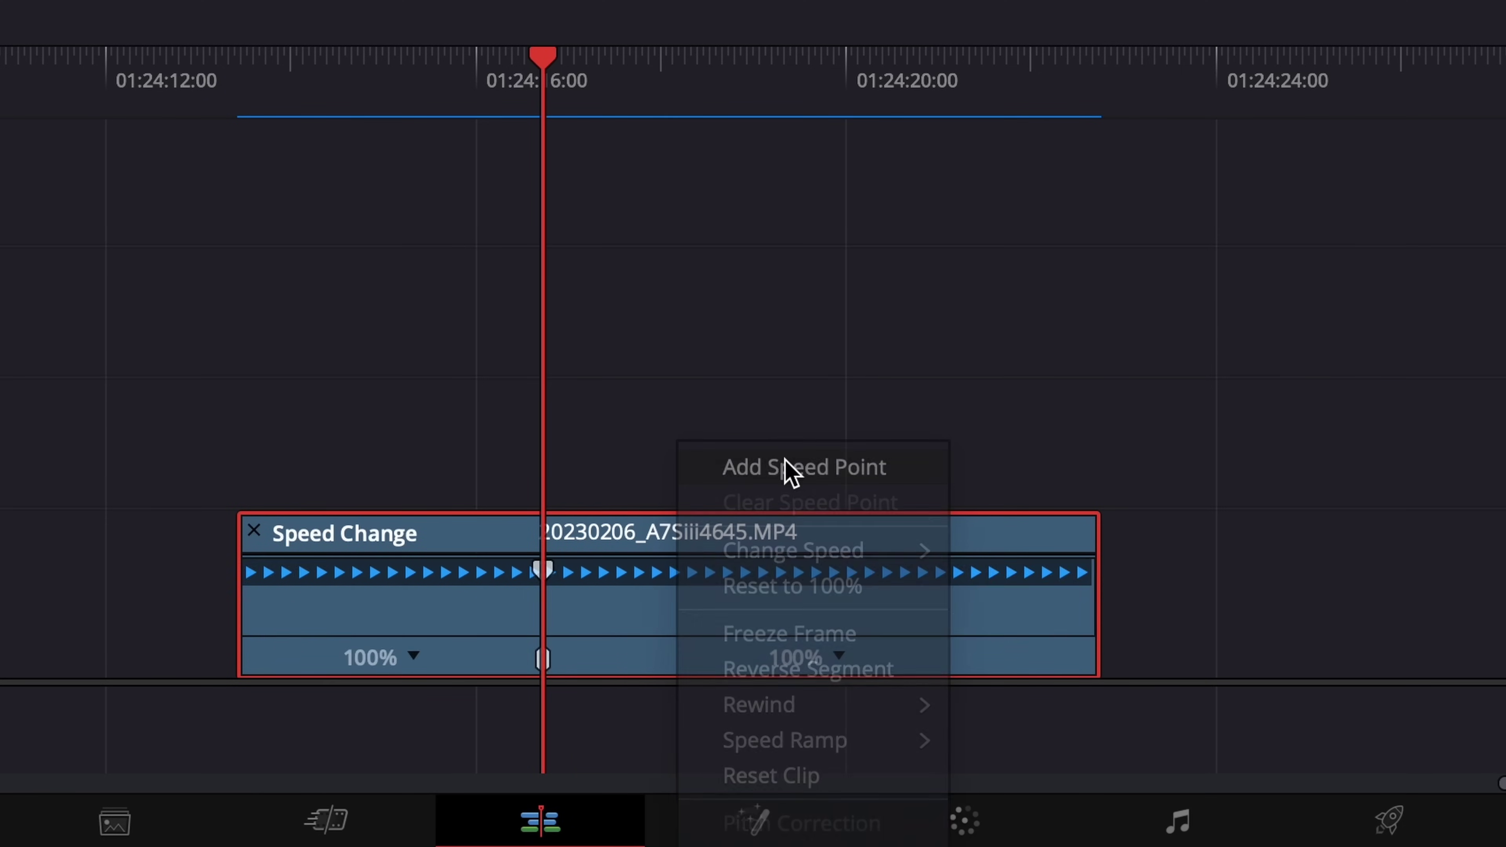
{"action": "left_click_drag", "start_coordinate": [660, 504], "coordinate": [693, 511]}
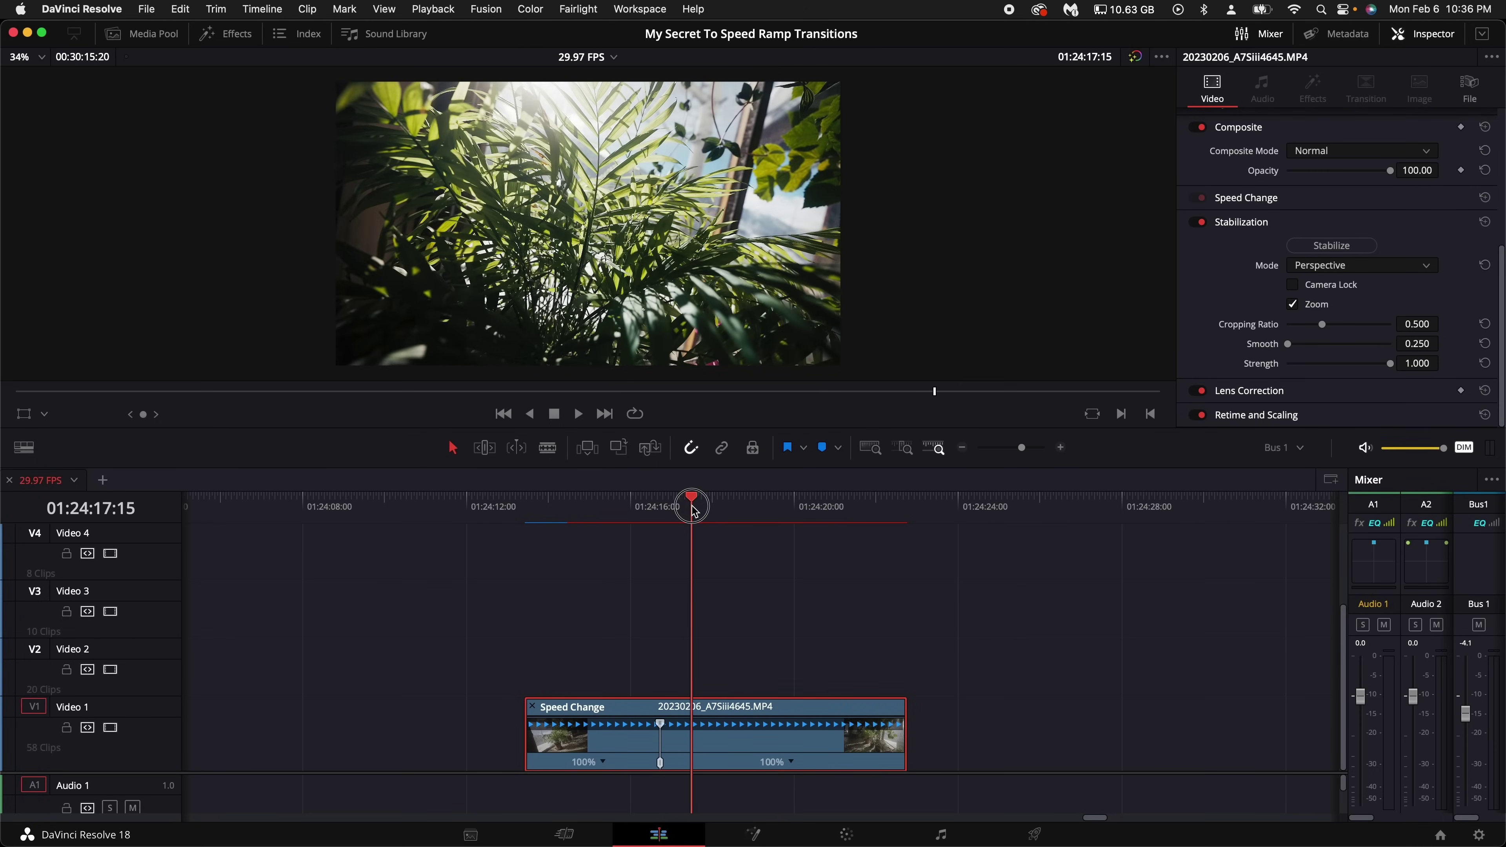
{"action": "left_click", "coordinate": [792, 763]}
{"action": "left_click", "coordinate": [865, 679]}
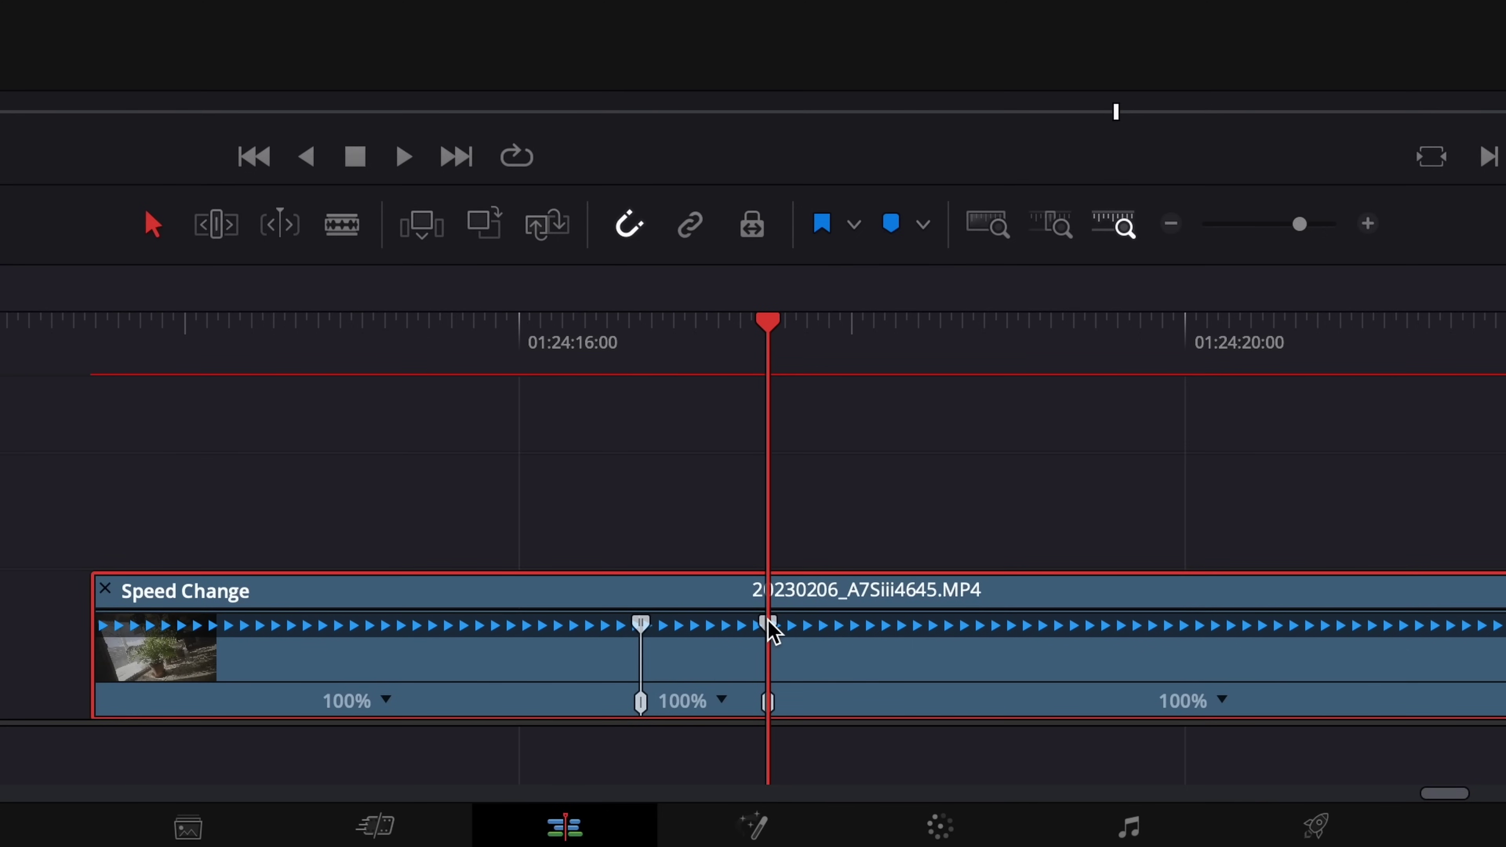
{"action": "left_click_drag", "start_coordinate": [769, 623], "coordinate": [1147, 622]}
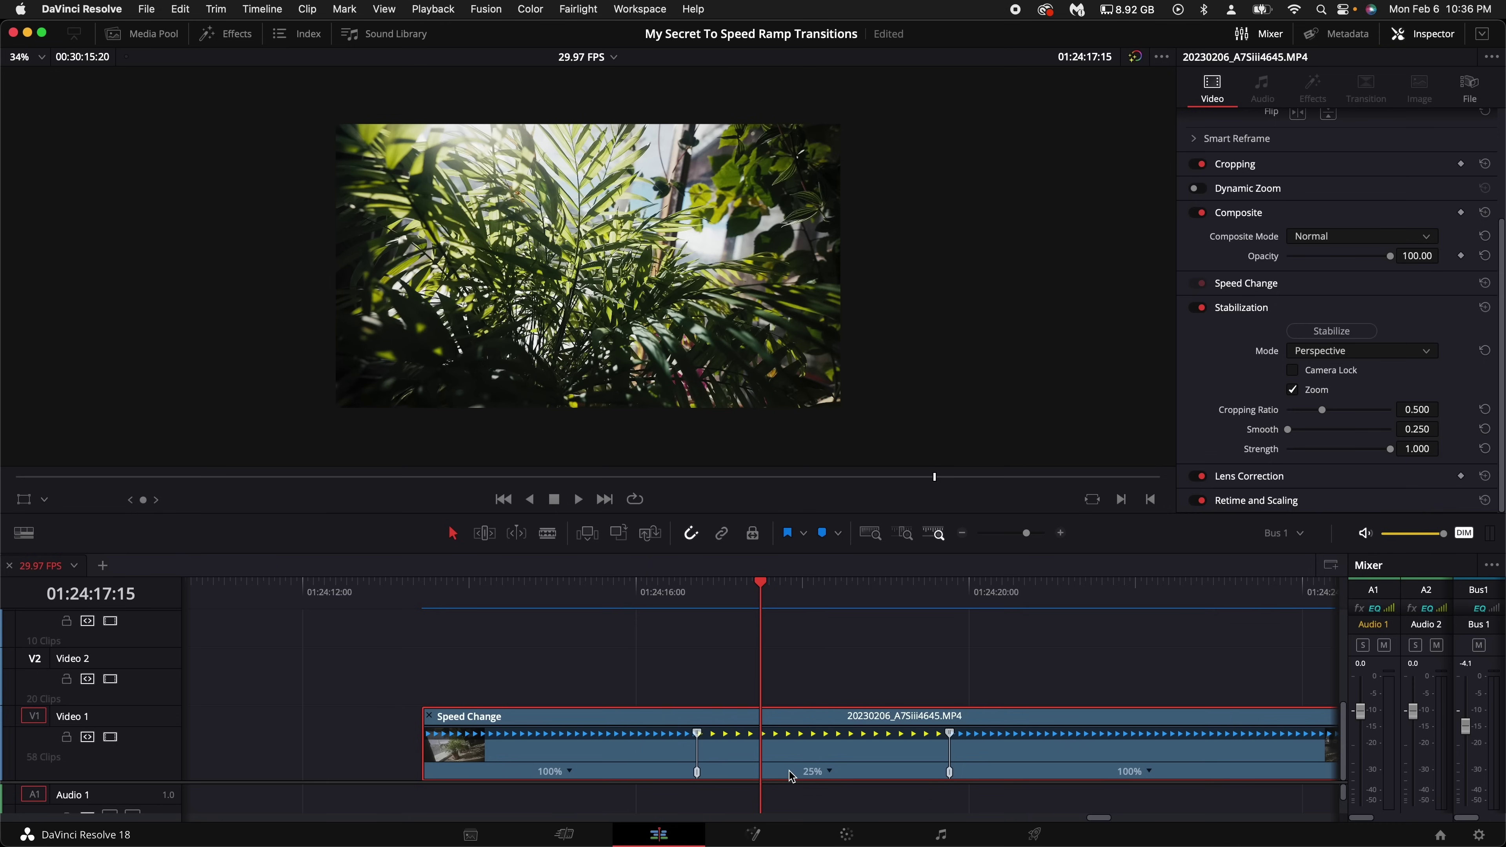
{"action": "scroll", "coordinate": [802, 779], "scroll_direction": "right", "scroll_amount": 3}
Show the clip's retime curve beneath it as the Retime Speed graph.
{"action": "right_click", "coordinate": [837, 752]}
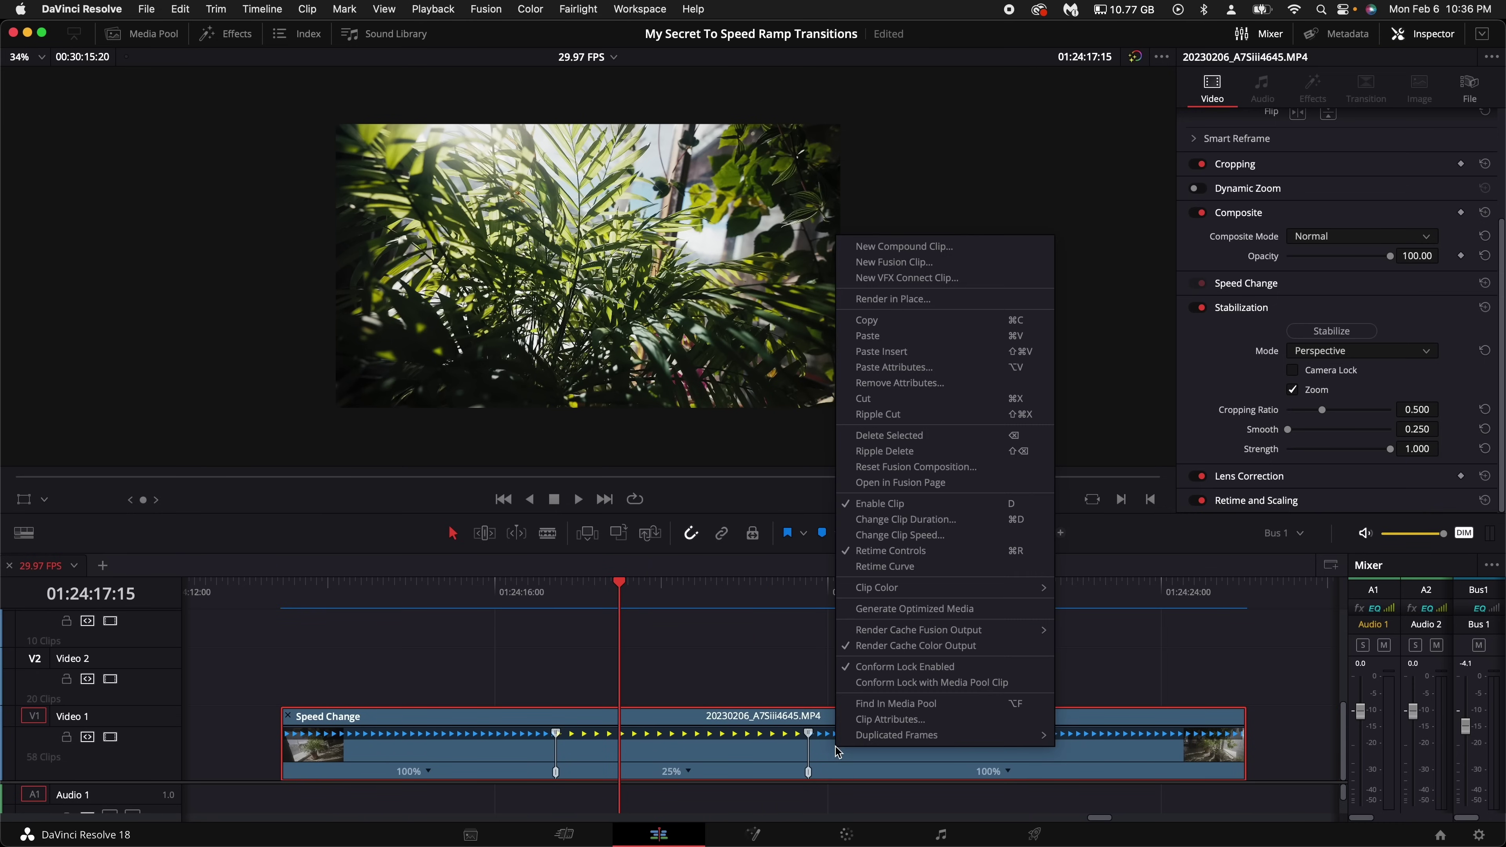
{"action": "left_click", "coordinate": [885, 567]}
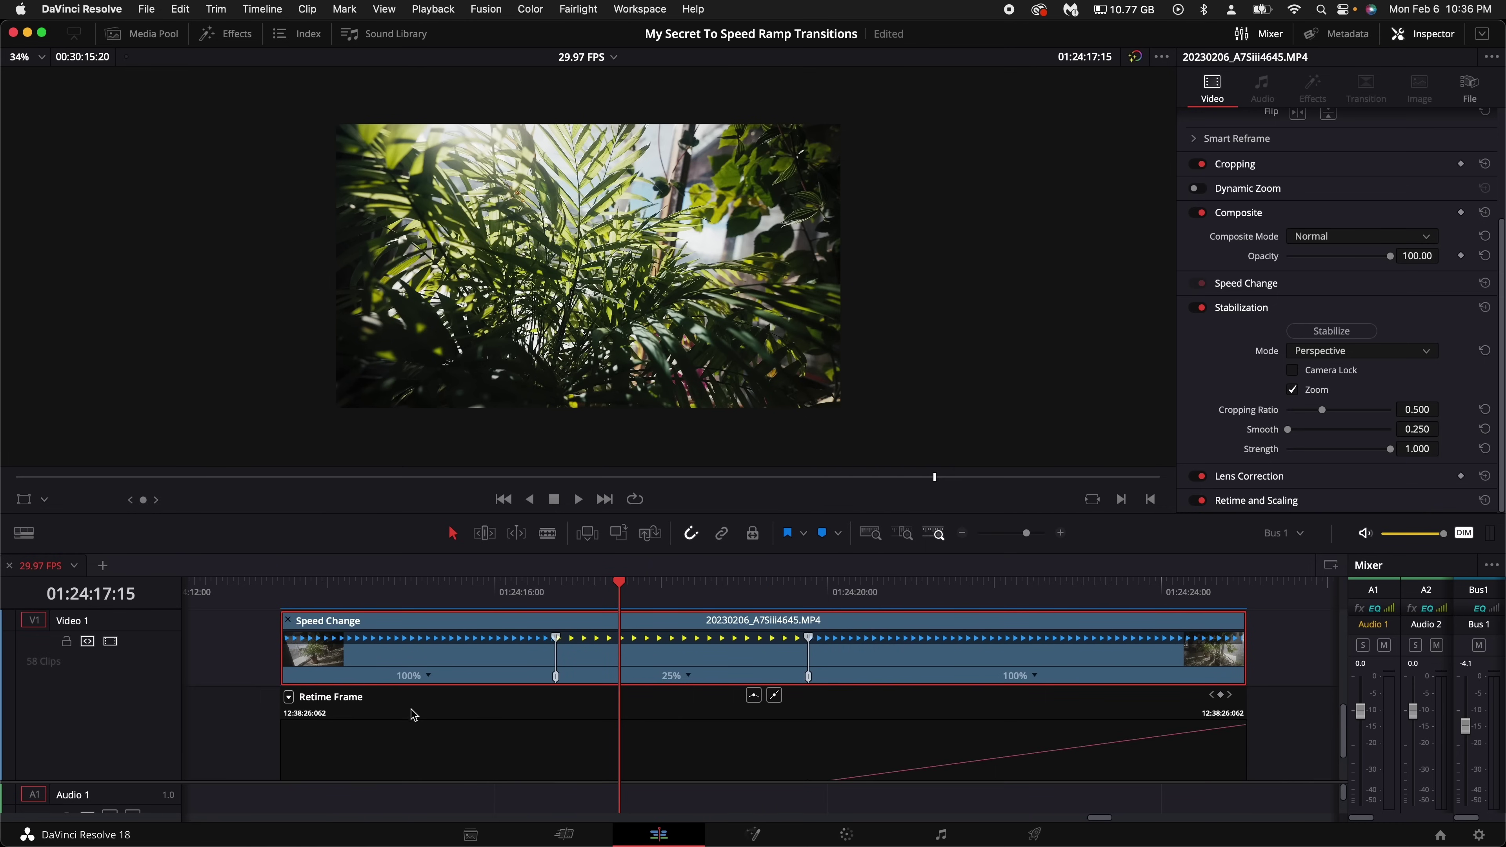
{"action": "scroll", "coordinate": [317, 712], "scroll_direction": "down", "scroll_amount": 2}
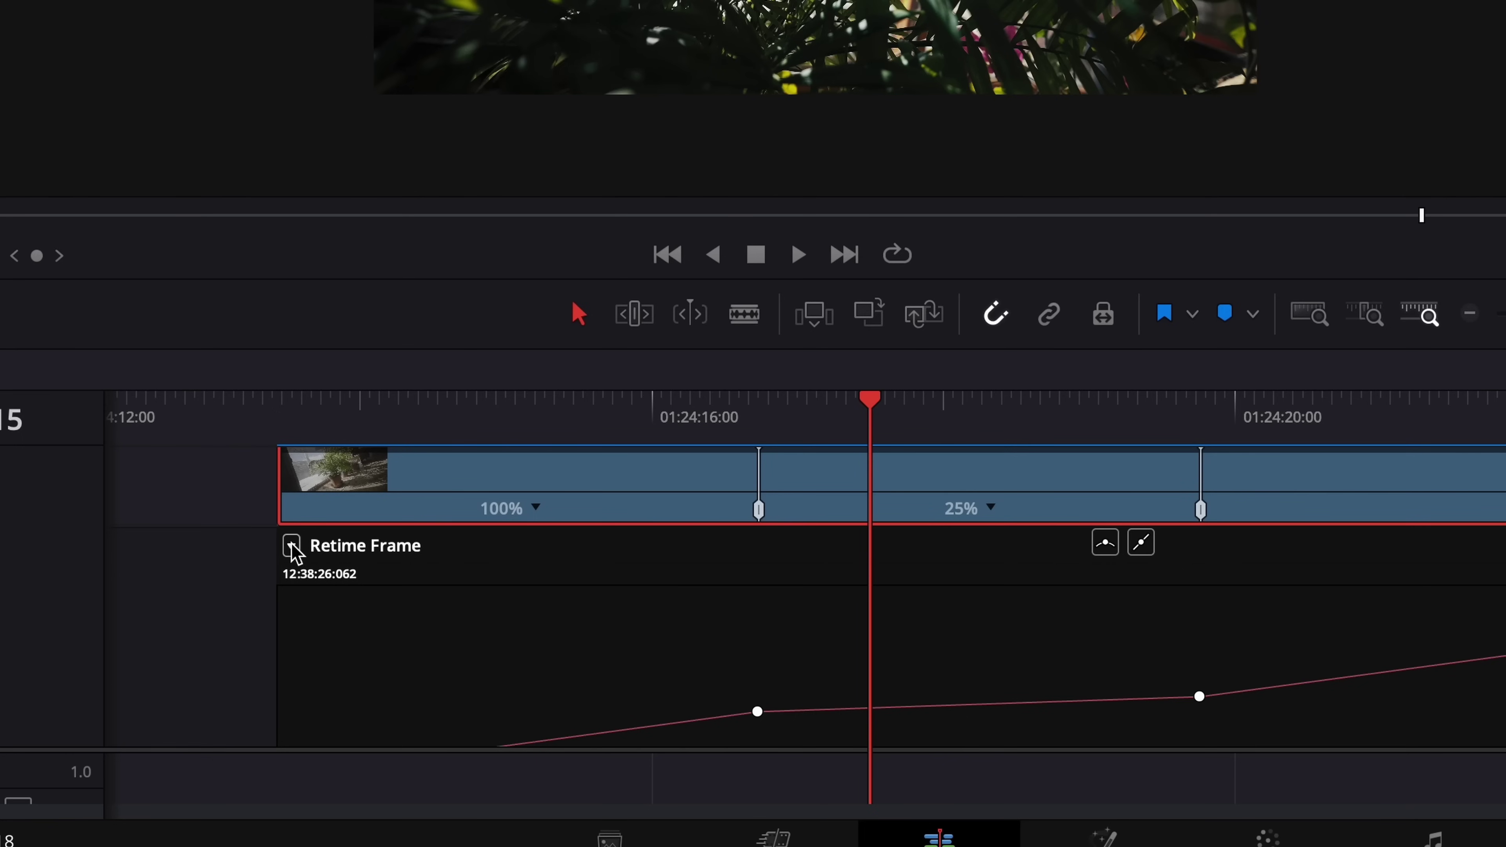
{"action": "left_click", "coordinate": [289, 666]}
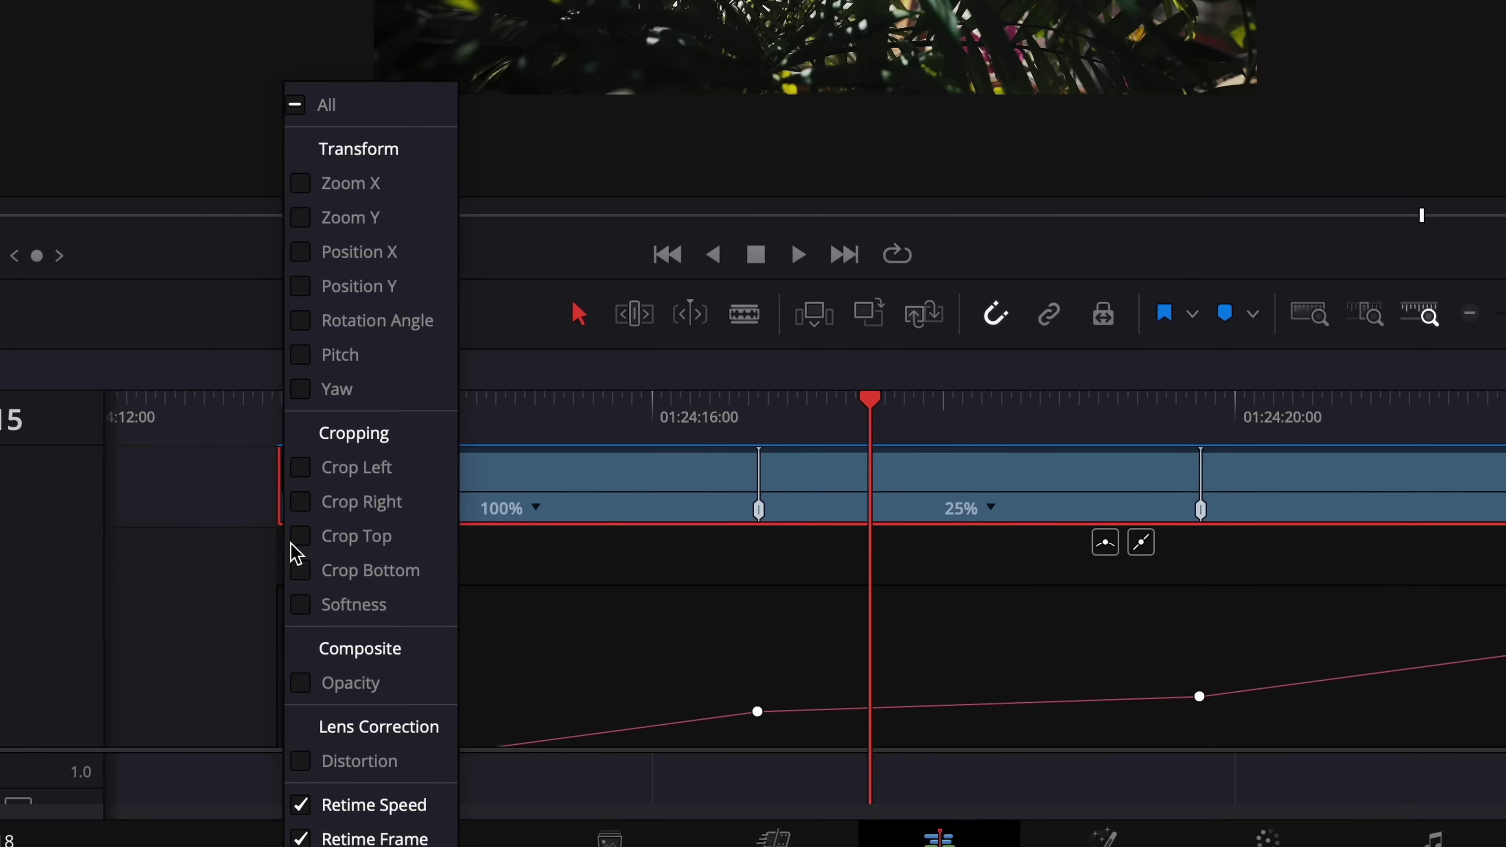
{"action": "left_click", "coordinate": [300, 804]}
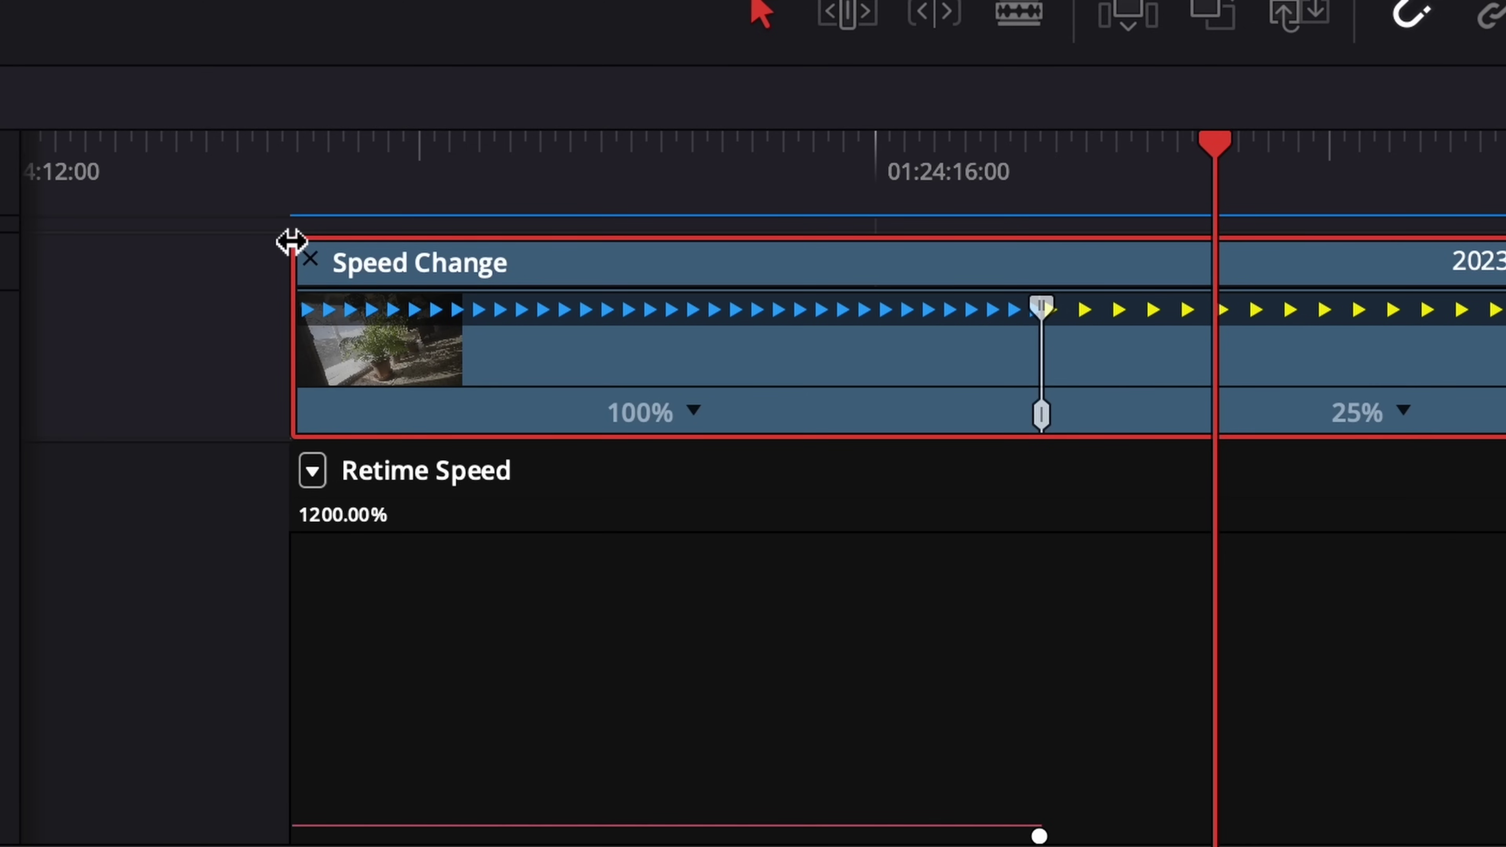
Speed up the opening section to 293% and the end section to 680%.
{"action": "left_click_drag", "start_coordinate": [292, 242], "coordinate": [583, 252]}
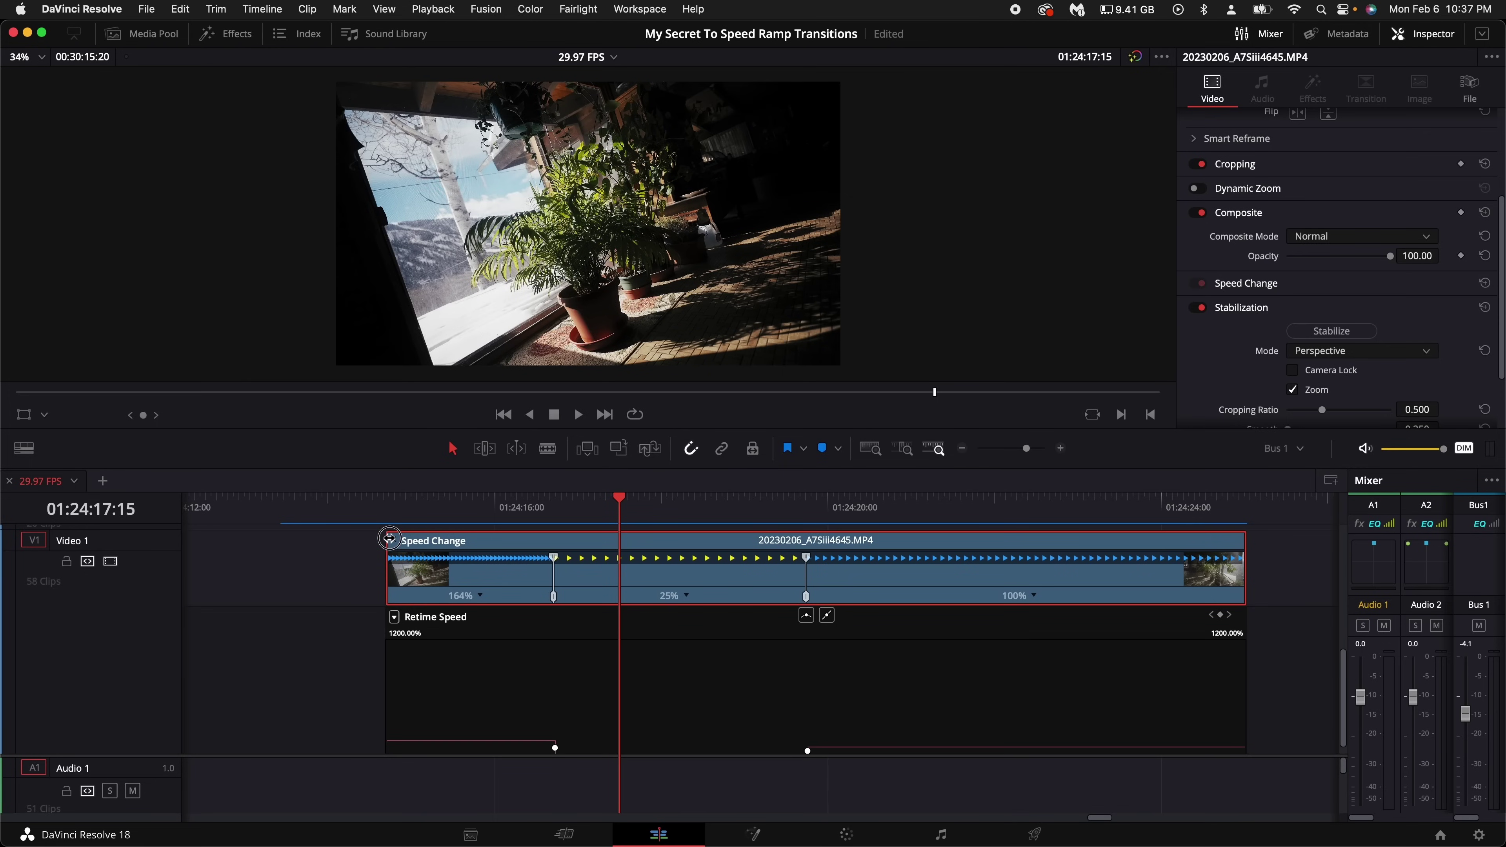
{"action": "left_click_drag", "start_coordinate": [389, 538], "coordinate": [461, 536]}
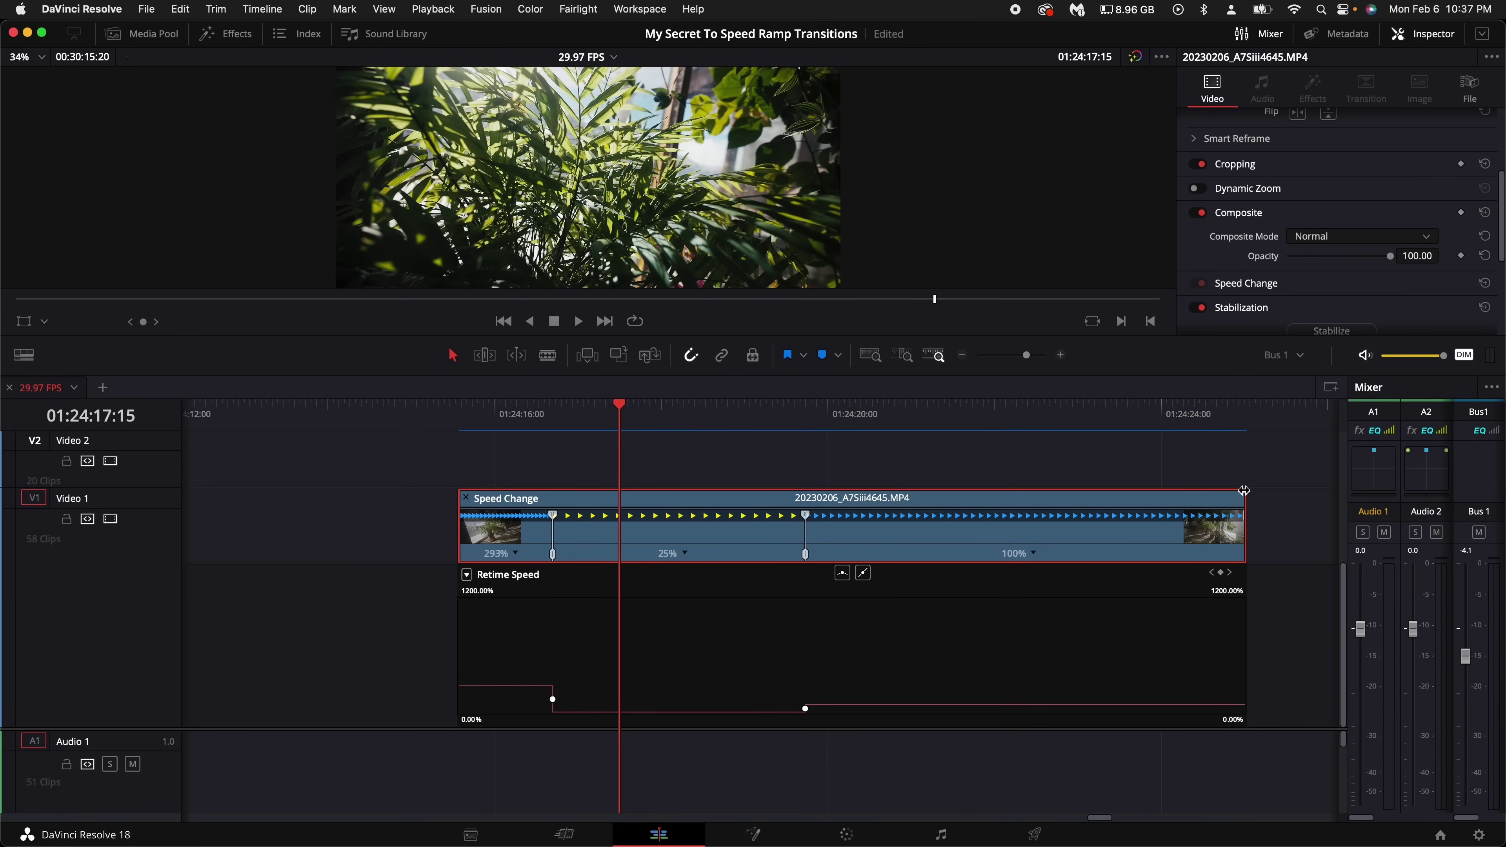
{"action": "left_click_drag", "start_coordinate": [1243, 490], "coordinate": [864, 490]}
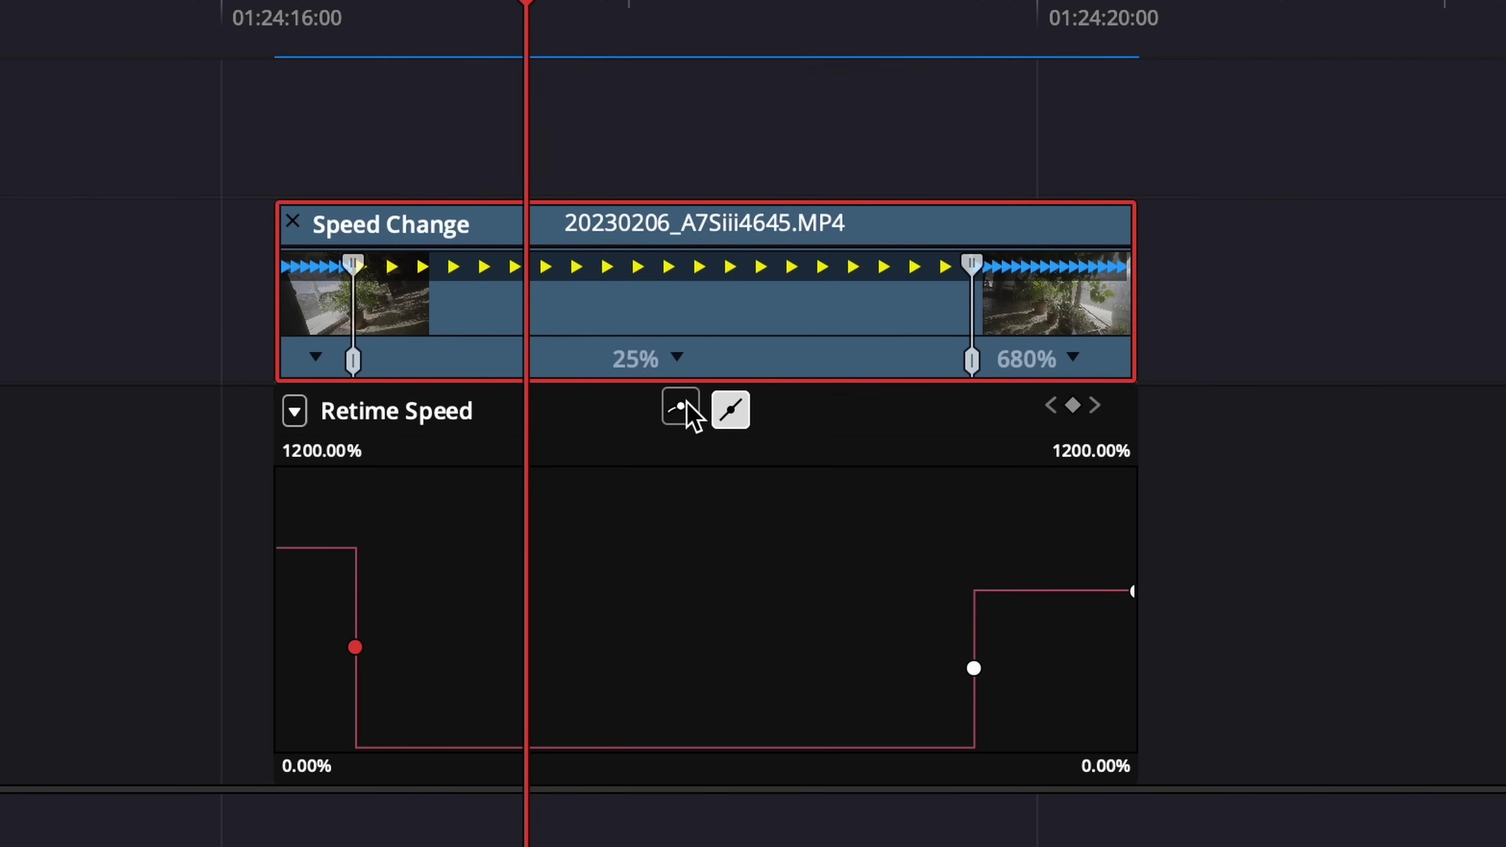
Apply Ease to both speed keyframes so each speed change curves smoothly.
{"action": "left_click", "coordinate": [680, 412]}
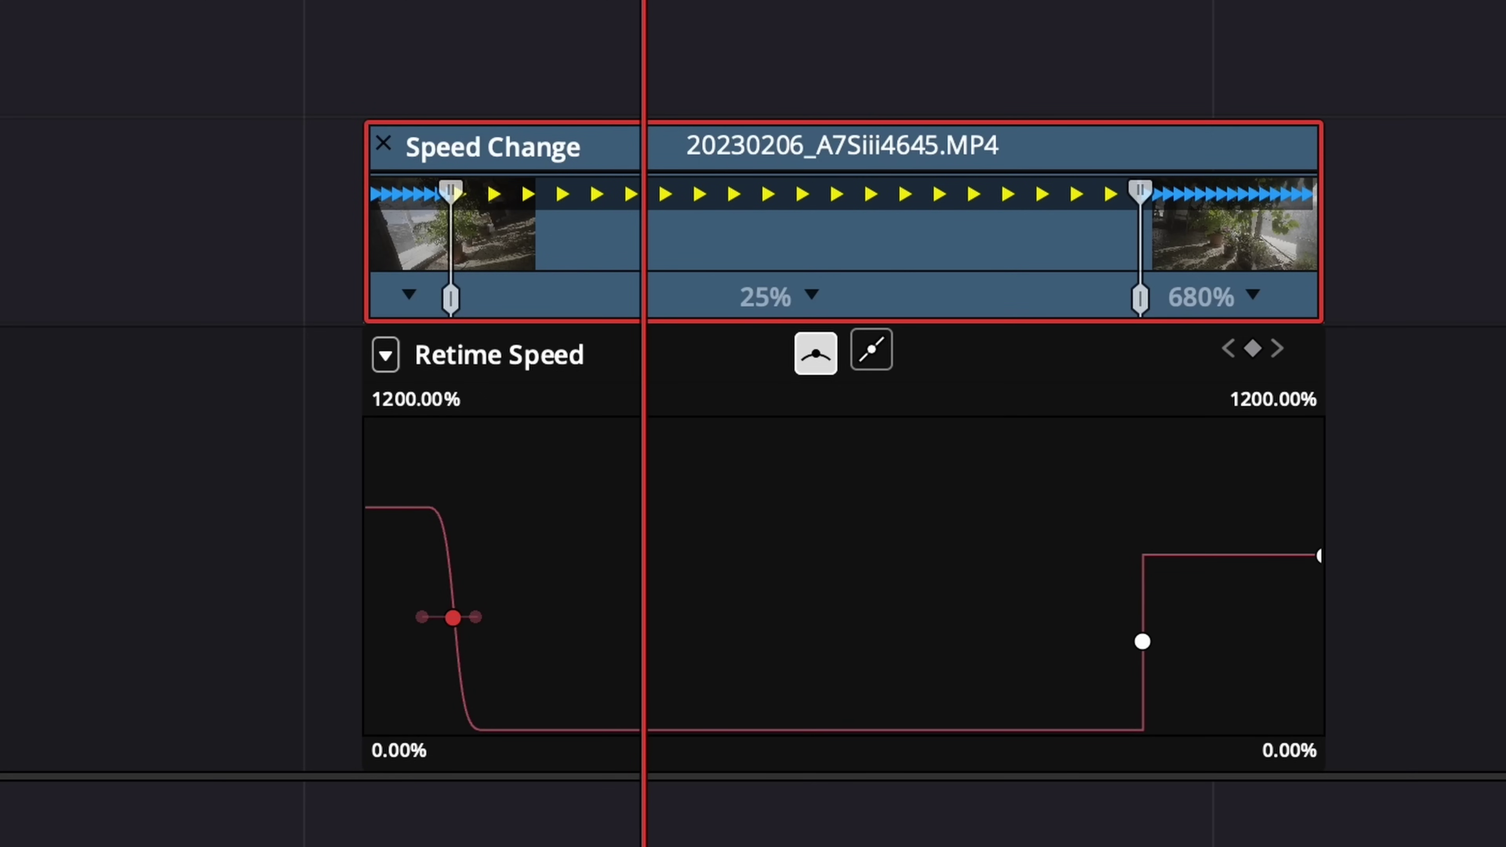
{"action": "left_click", "coordinate": [1142, 642]}
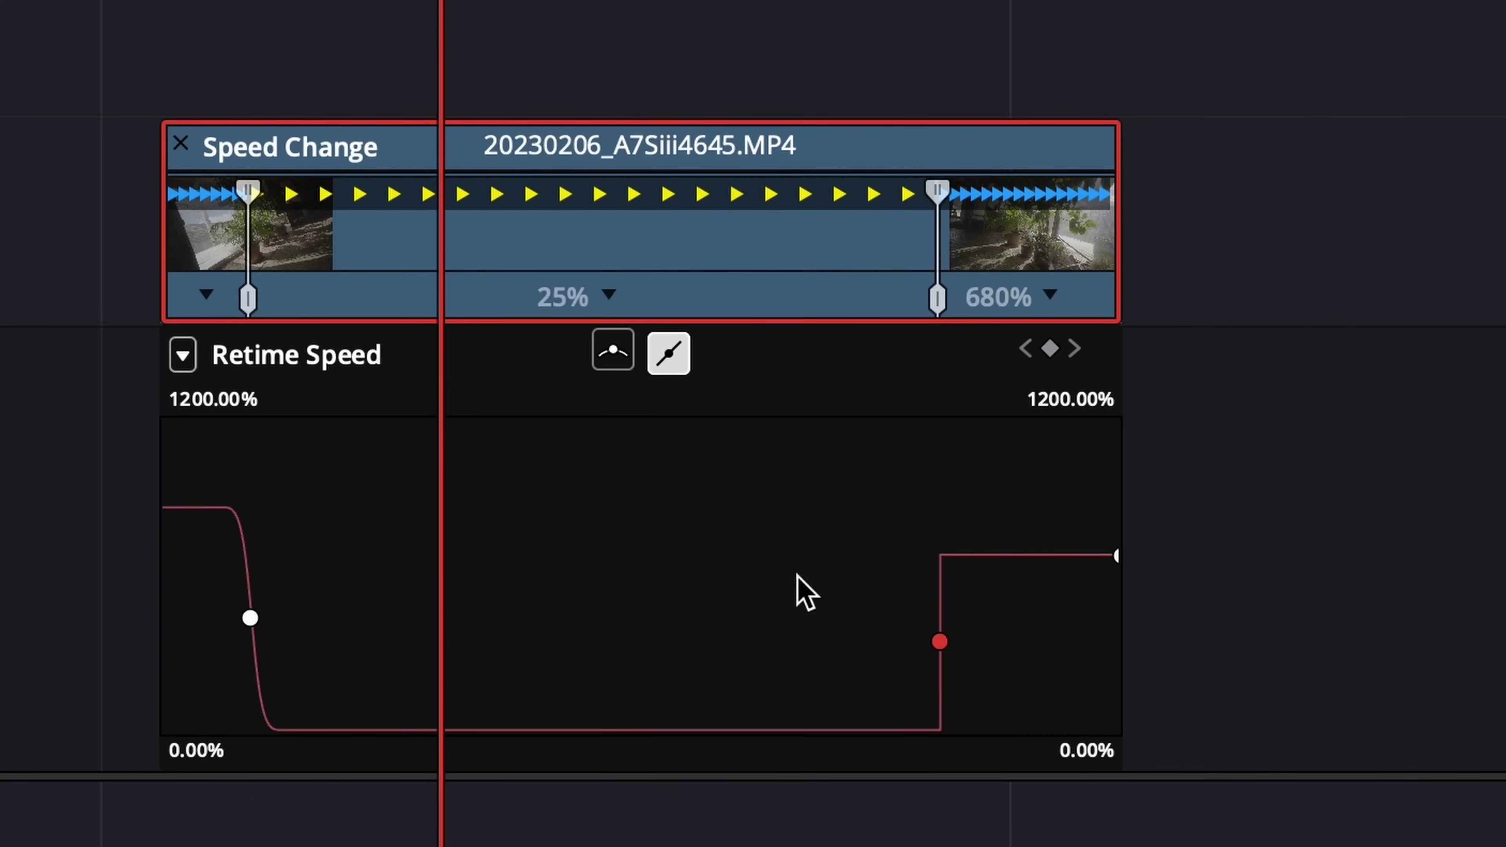
{"action": "left_click", "coordinate": [612, 351]}
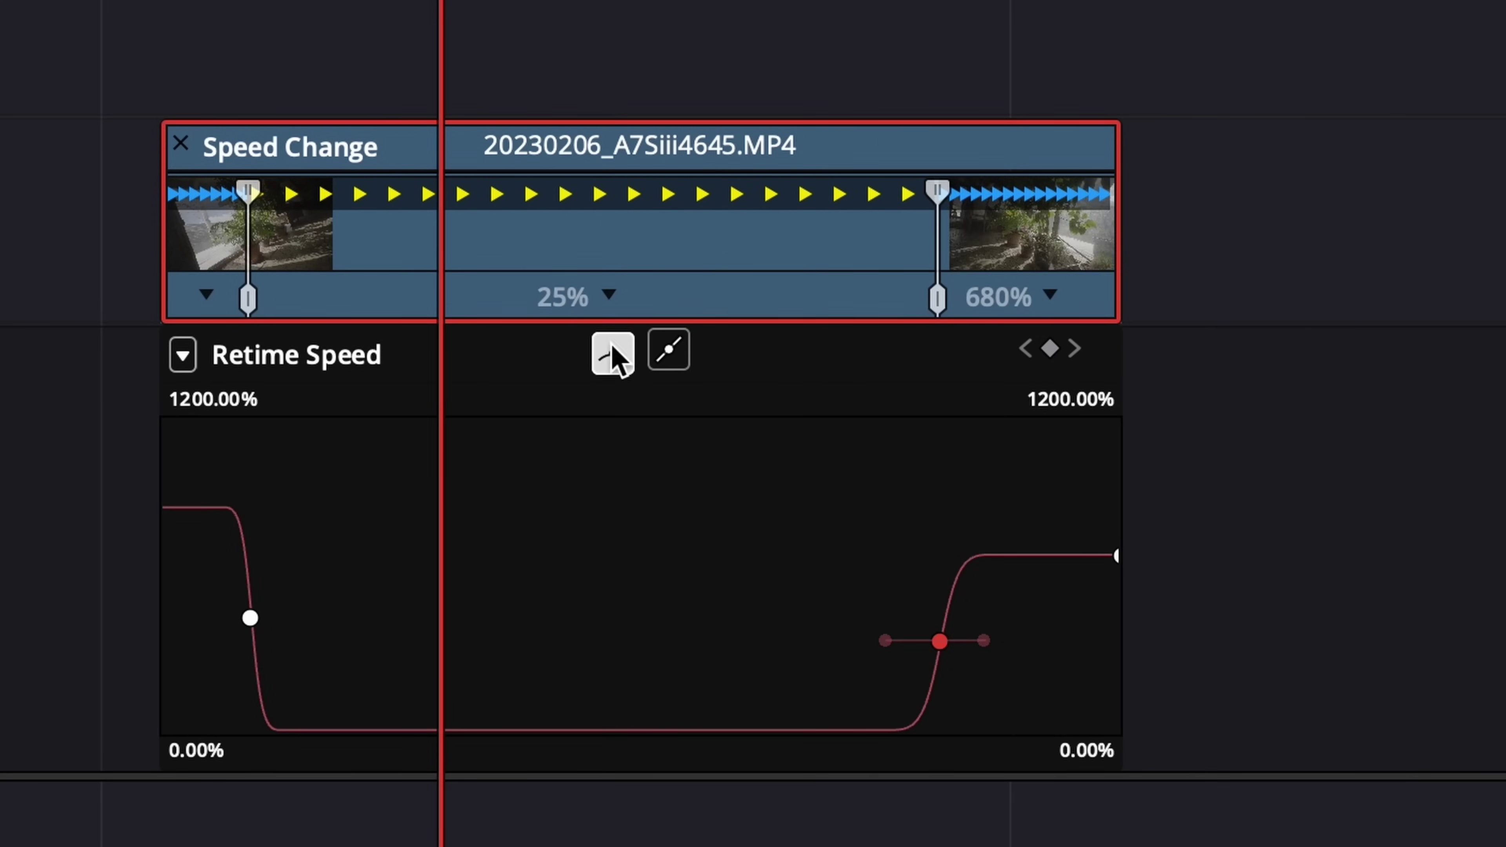
Play back the ramp, move the fast section's speed point earlier, and trim the clip end to the playhead.
{"action": "key", "text": "space"}
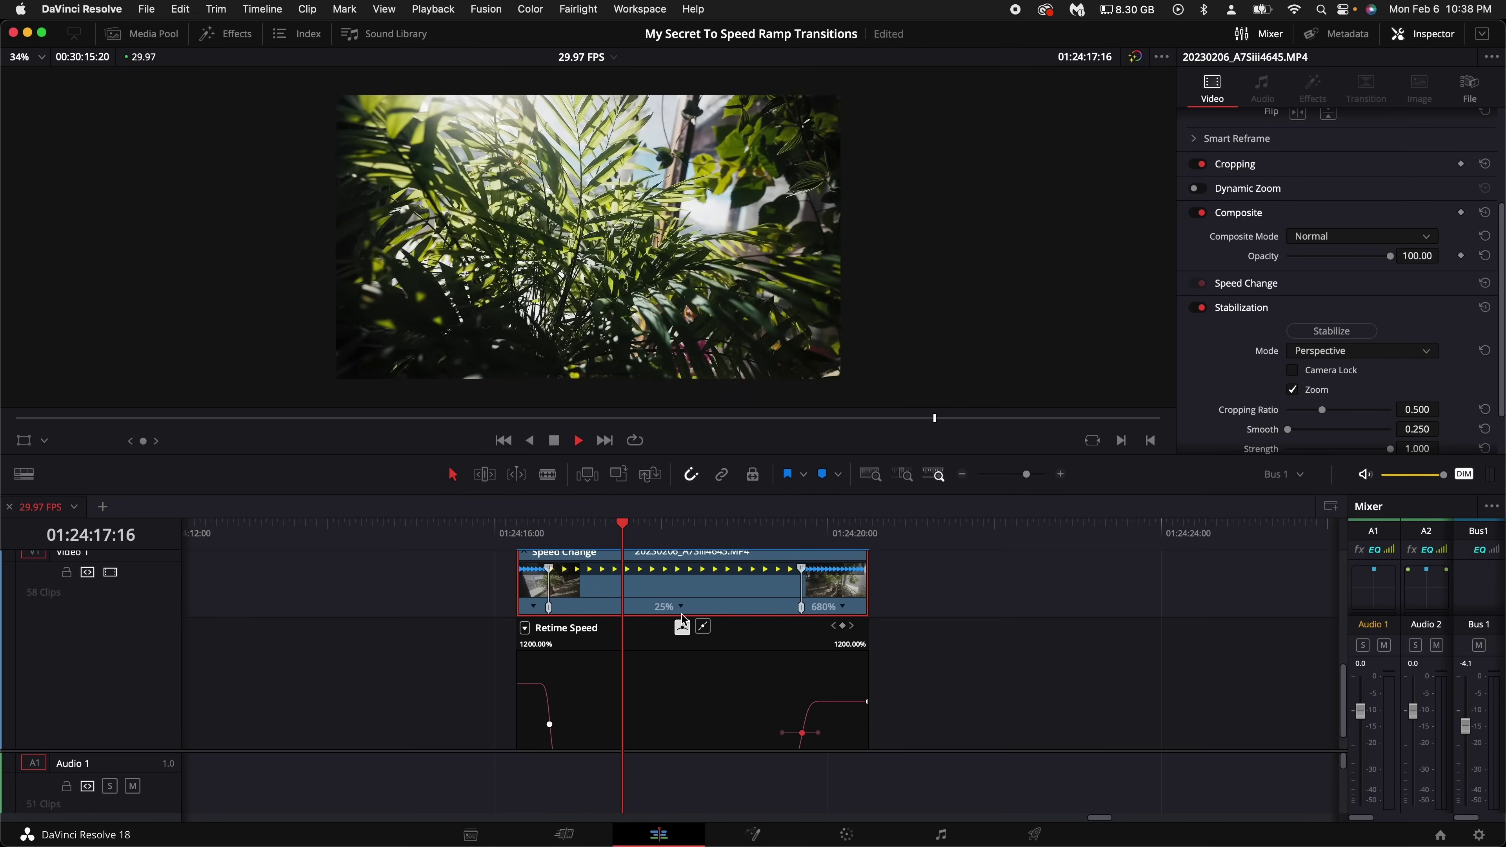
{"action": "key", "text": "space"}
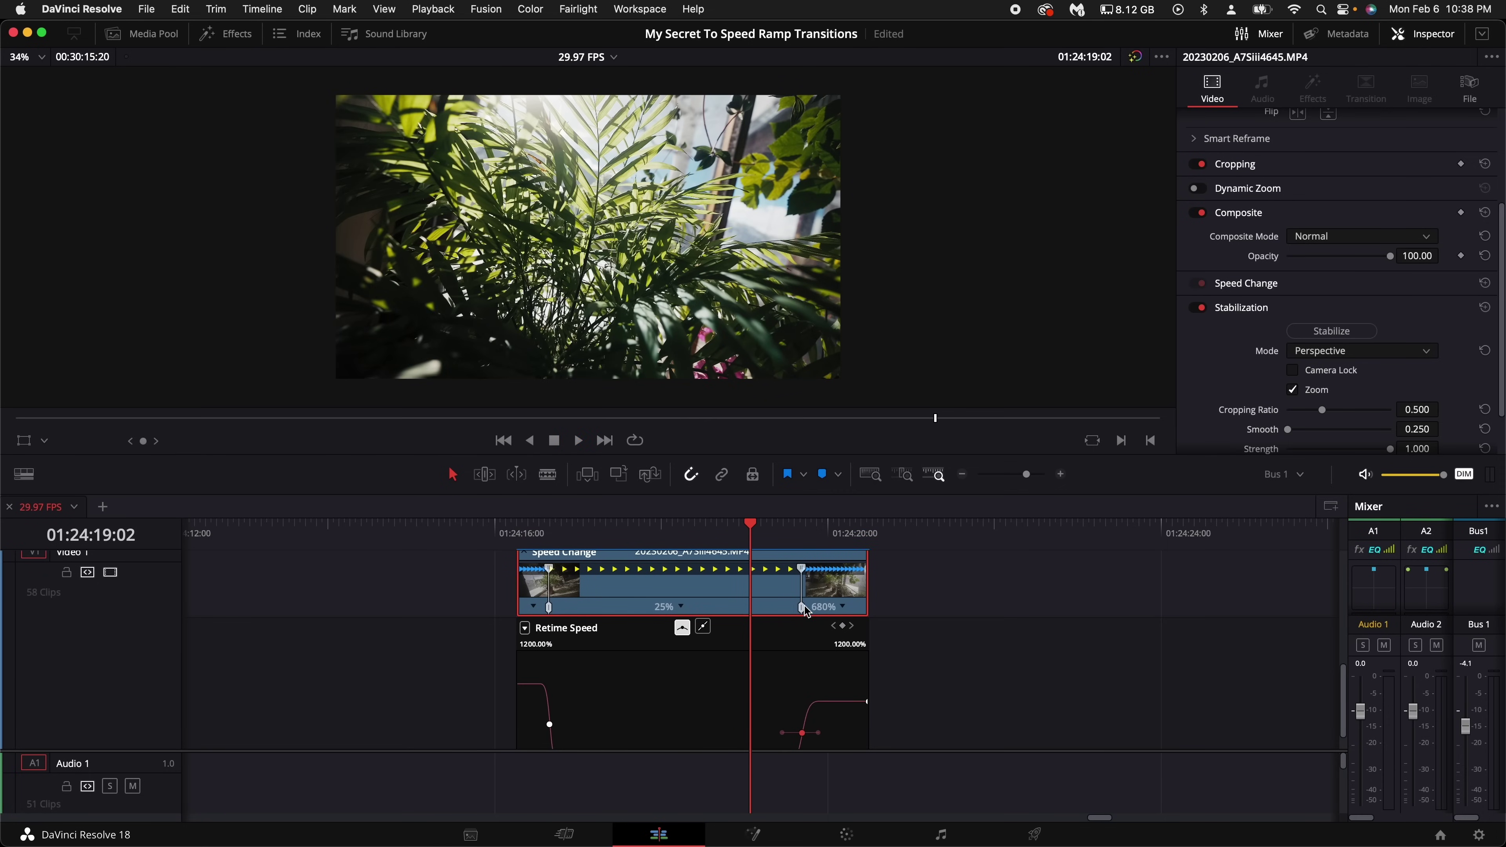
{"action": "key", "text": "Left"}
{"action": "key", "text": "Left"}
{"action": "key", "text": "Left"}
{"action": "key", "text": "Left"}
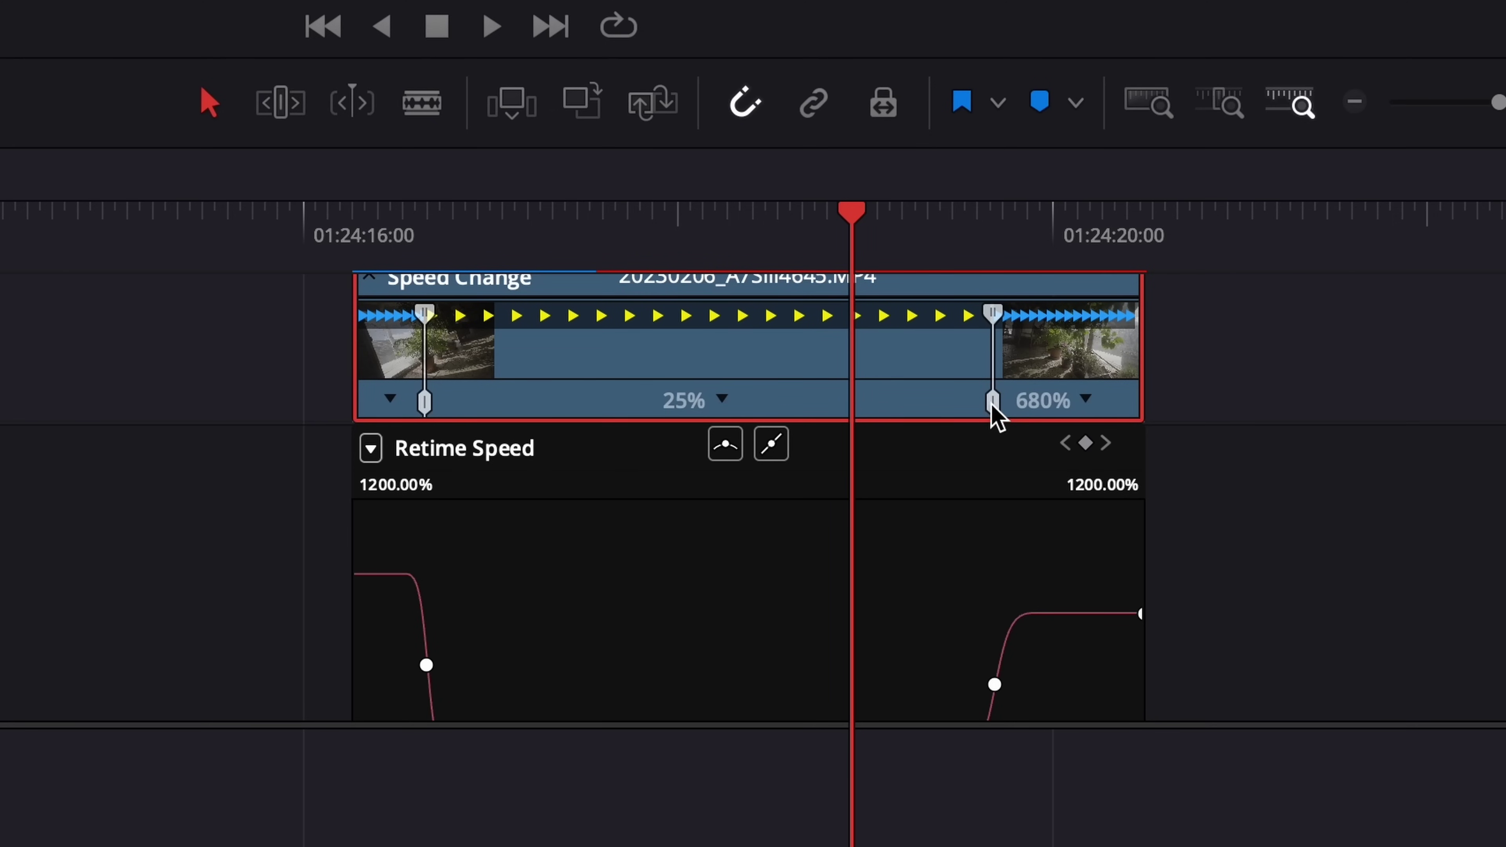
{"action": "left_click_drag", "start_coordinate": [991, 405], "coordinate": [689, 408]}
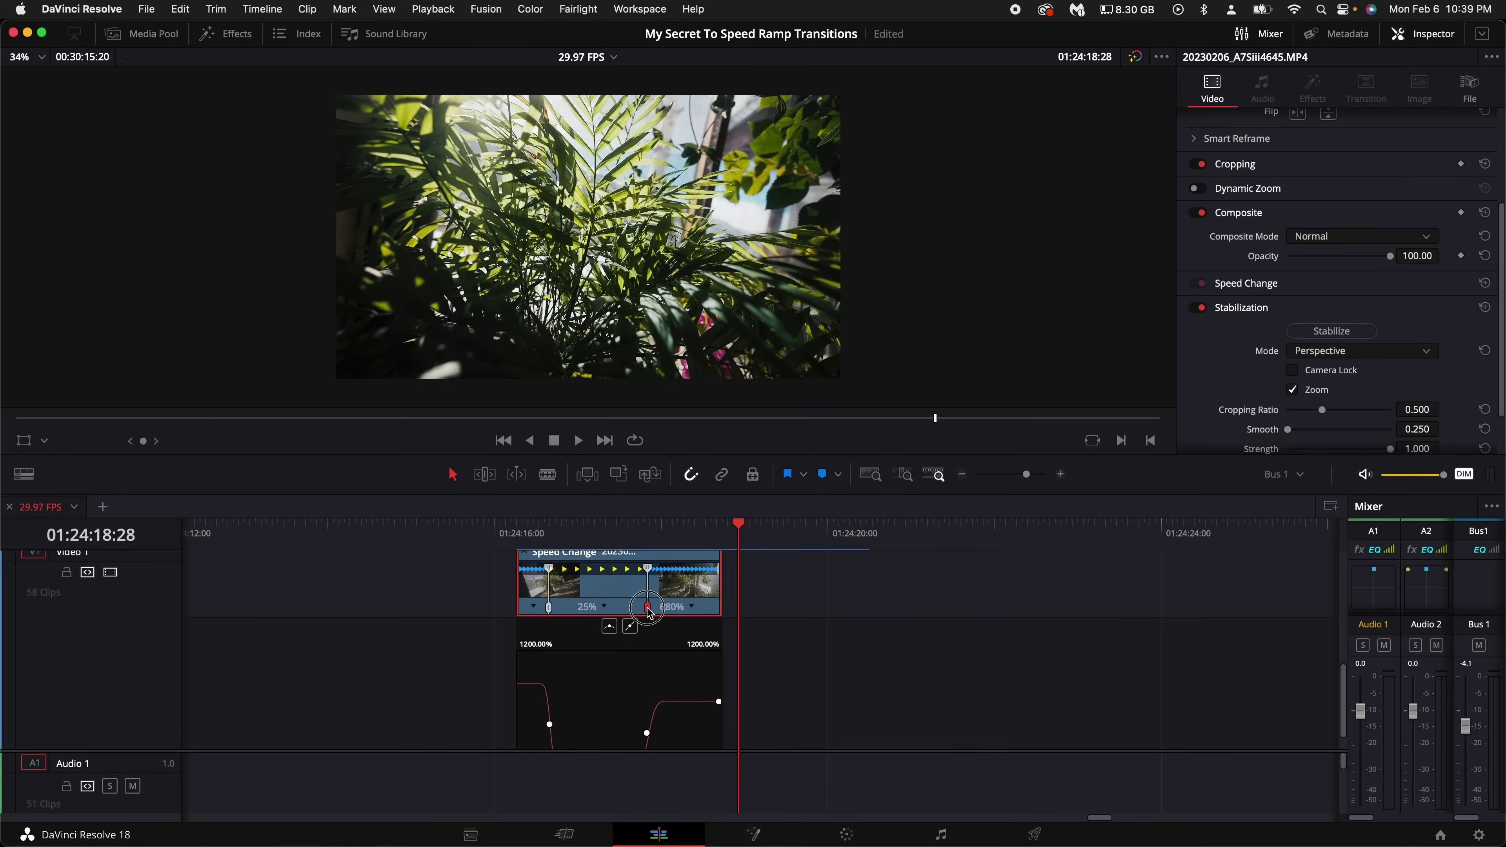
{"action": "left_click", "coordinate": [509, 532]}
{"action": "key", "text": "space"}
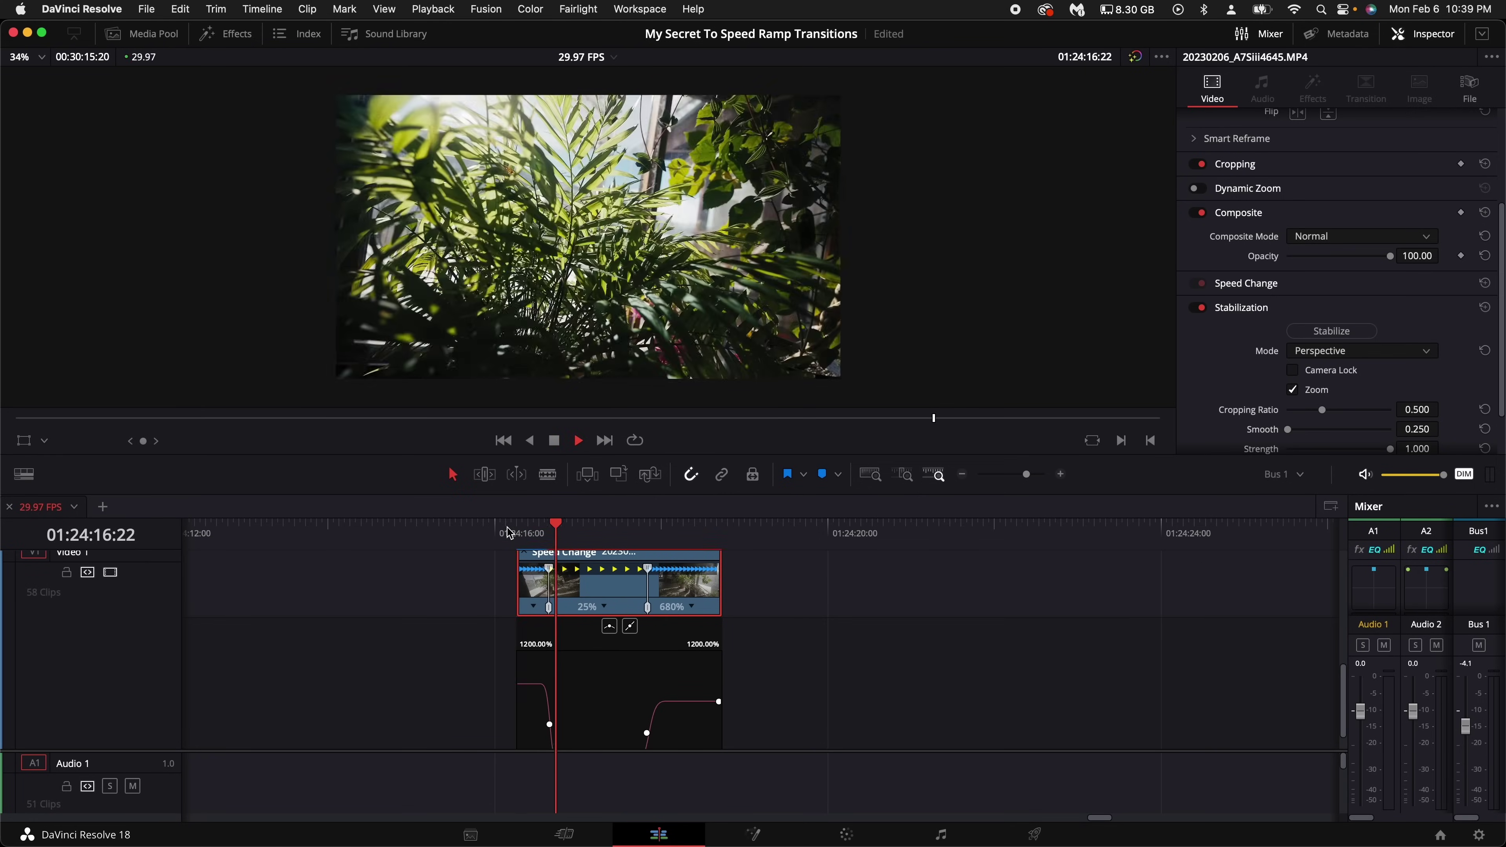
{"action": "key", "text": "space"}
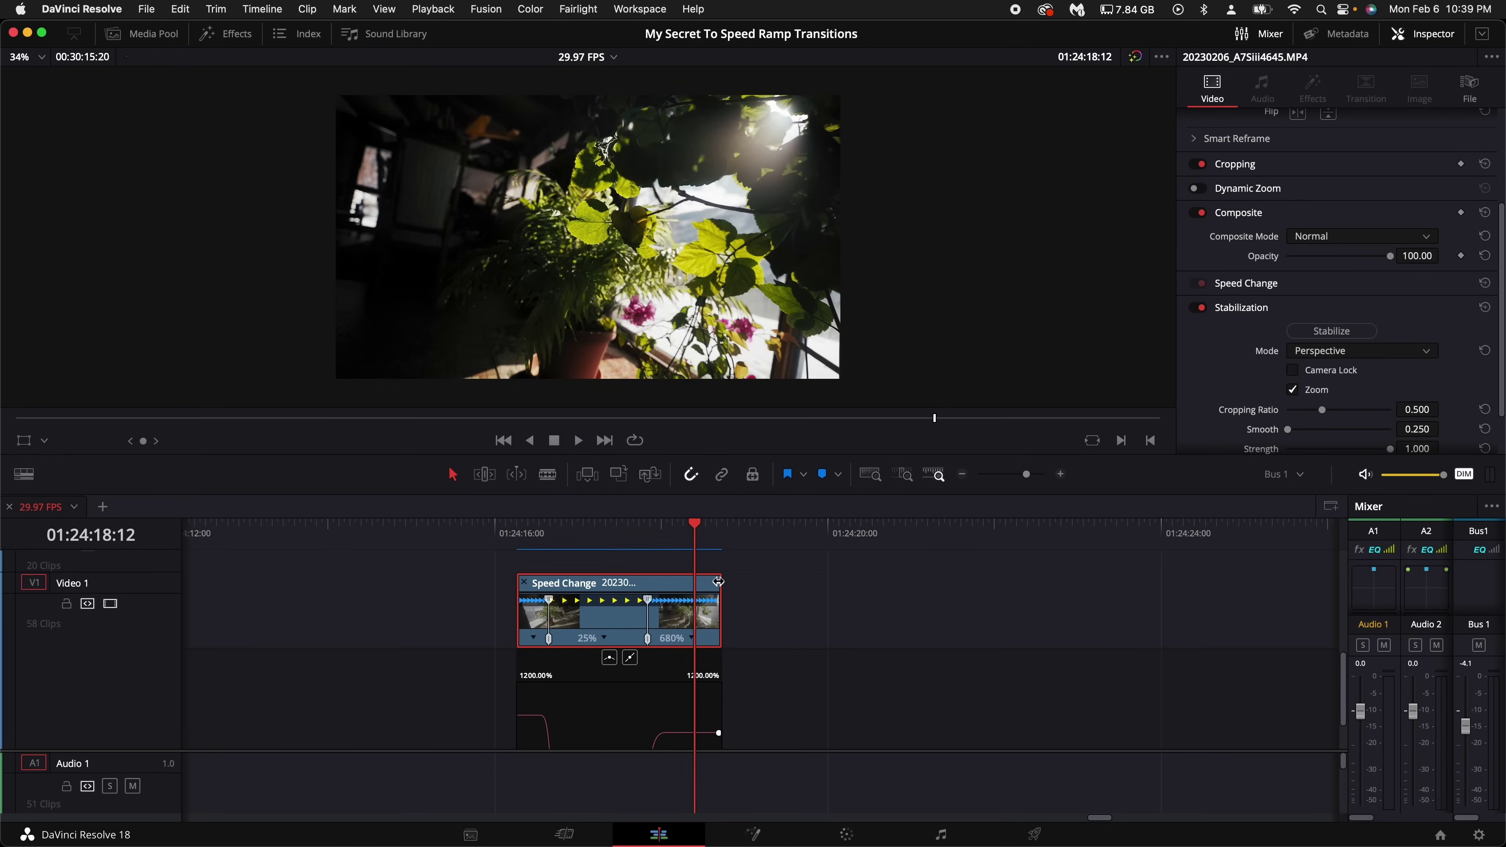
{"action": "left_click_drag", "start_coordinate": [719, 583], "coordinate": [698, 583]}
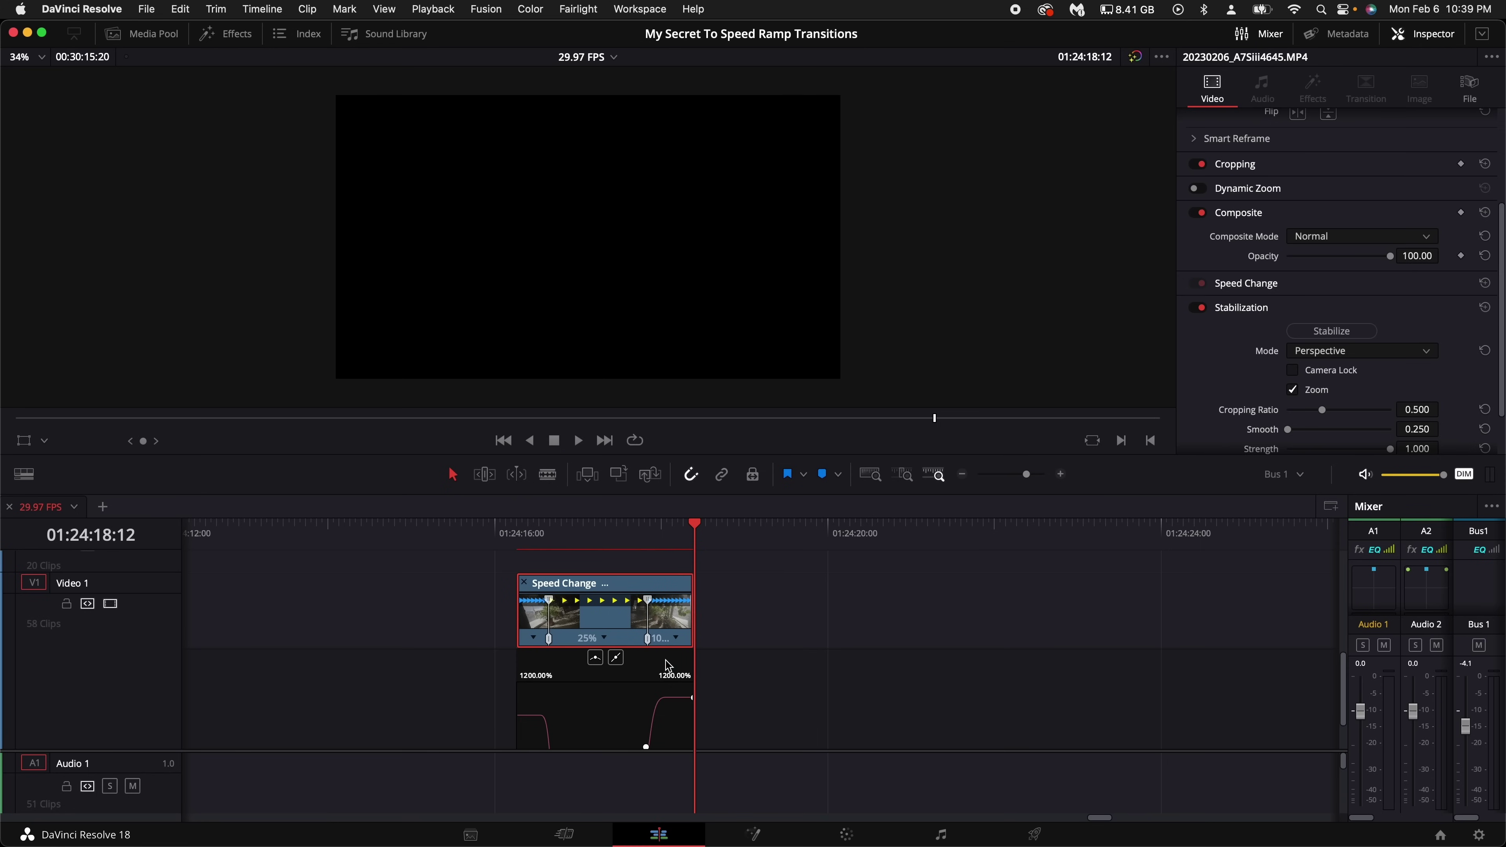
Widen the bezier handles on both speed keyframes for a softer ramp.
{"action": "scroll", "coordinate": [668, 665], "scroll_direction": "down", "scroll_amount": 2}
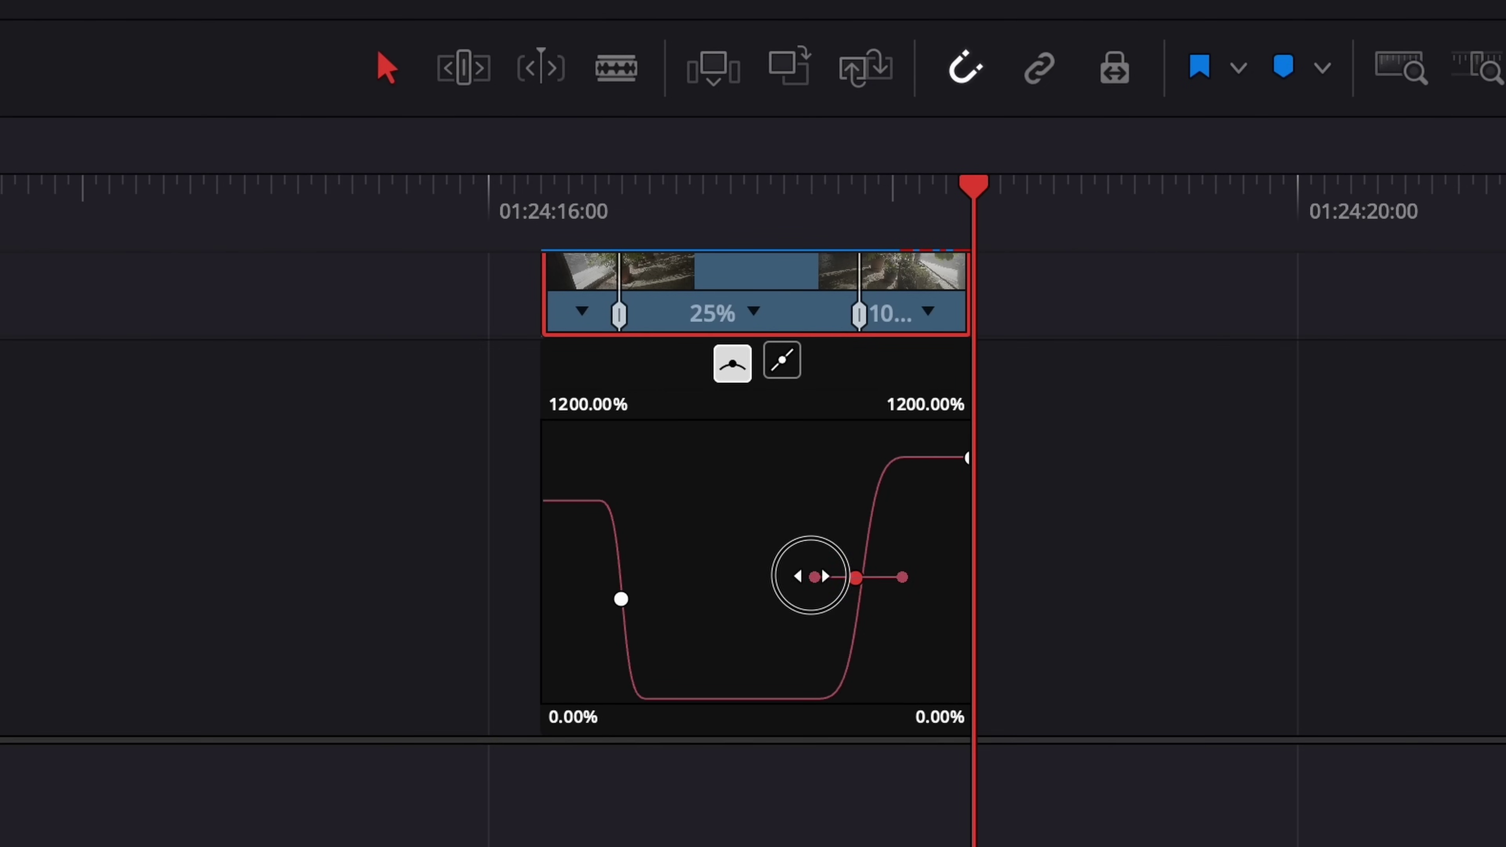
{"action": "left_click_drag", "start_coordinate": [810, 576], "coordinate": [774, 577]}
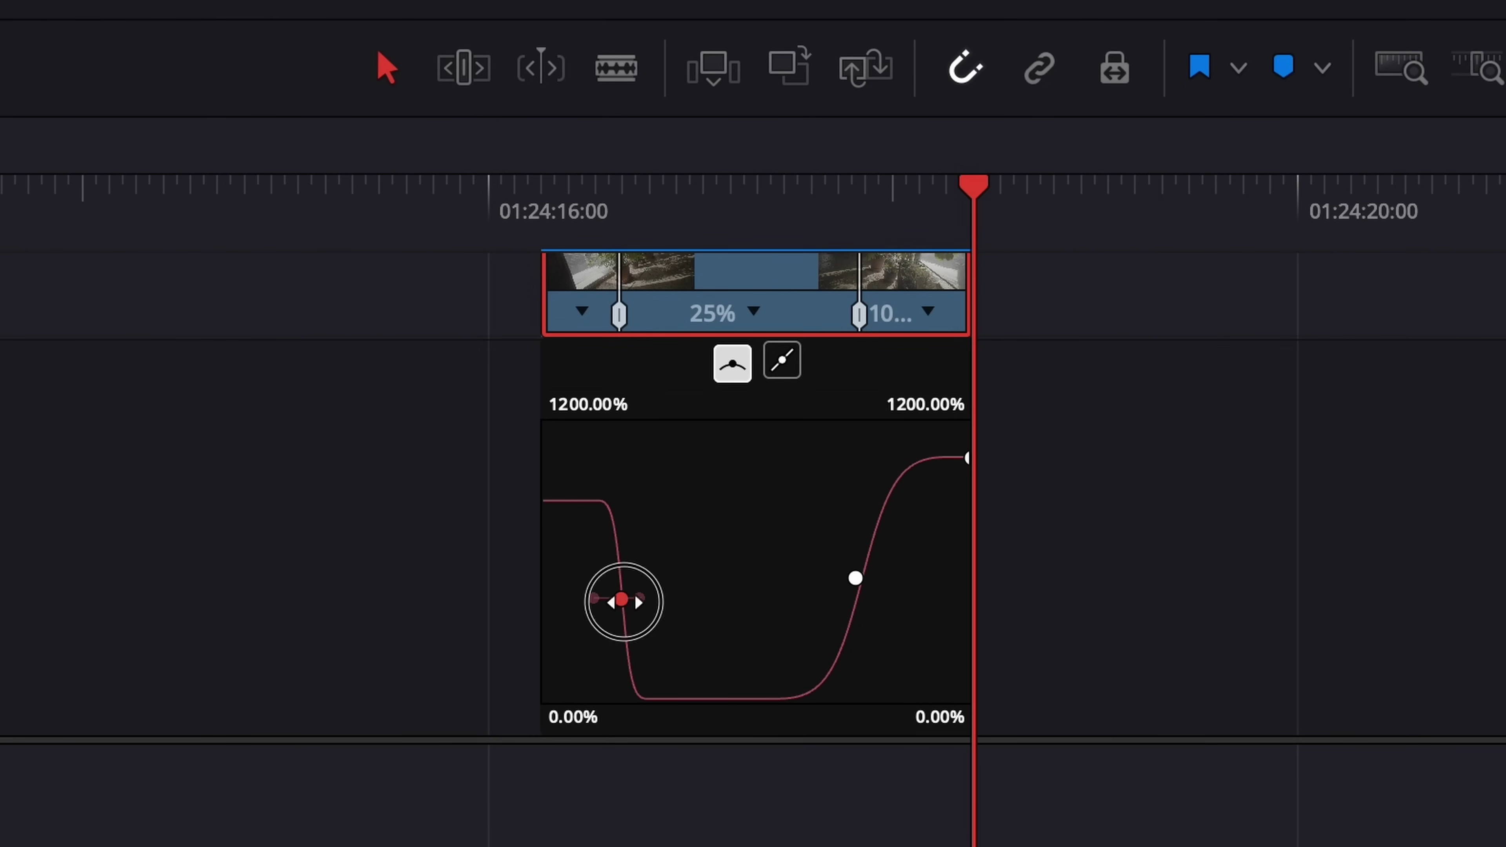
{"action": "left_click_drag", "start_coordinate": [639, 597], "coordinate": [689, 602]}
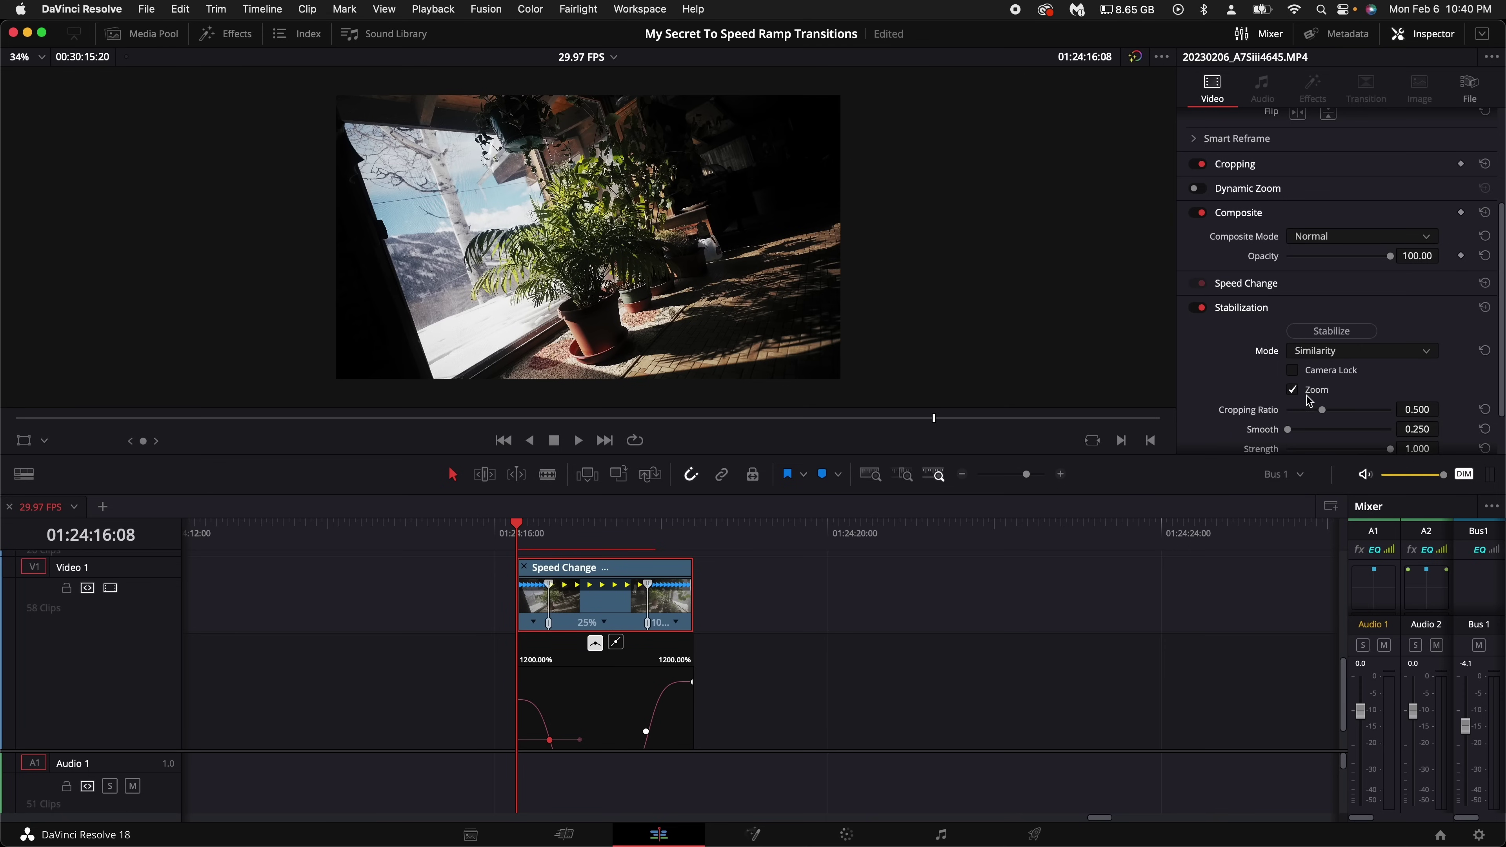
Scroll the Inspector down toward the Stabilization settings.
{"action": "scroll", "coordinate": [1309, 401], "scroll_direction": "down", "scroll_amount": 2}
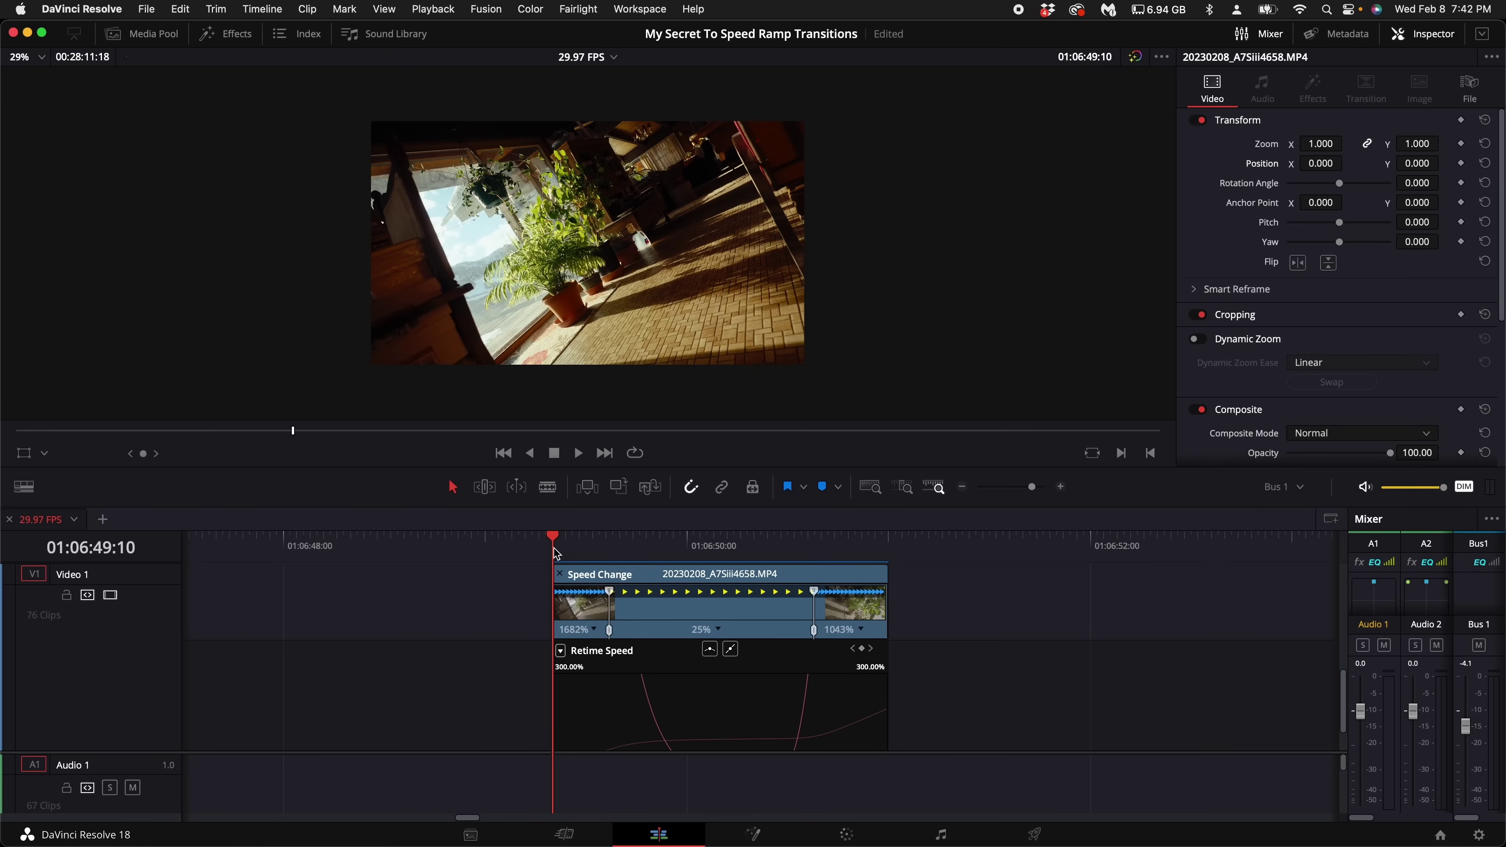
Zoom the timeline out and scrub through the first ramped clip toward its cut.
{"action": "scroll", "coordinate": [884, 557], "scroll_direction": "right", "scroll_amount": 3}
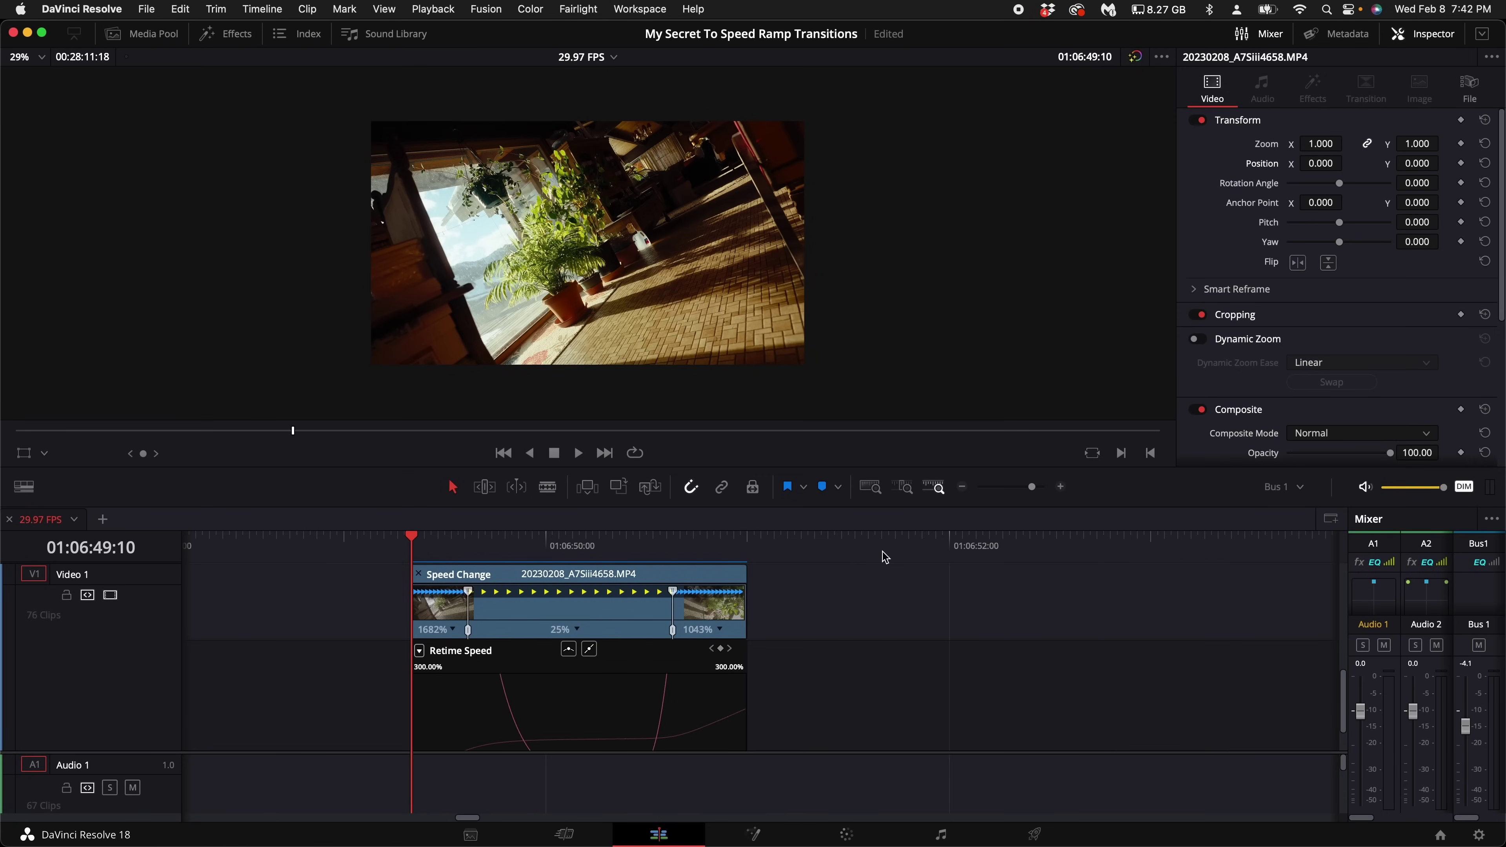
{"action": "left_click", "coordinate": [960, 487]}
{"action": "left_click", "coordinate": [960, 486]}
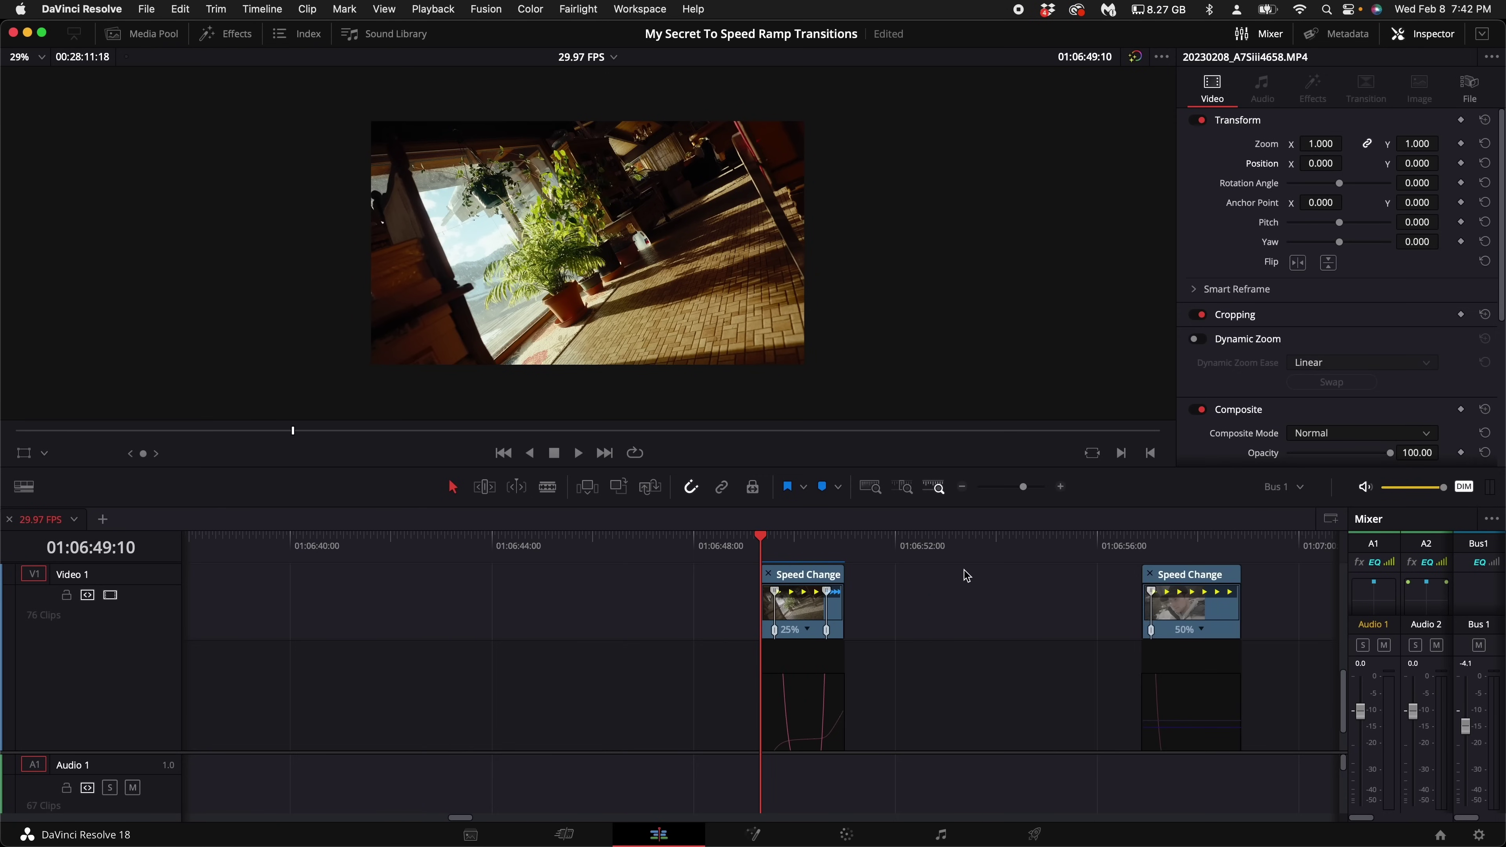
{"action": "left_click_drag", "start_coordinate": [1207, 609], "coordinate": [956, 609]}
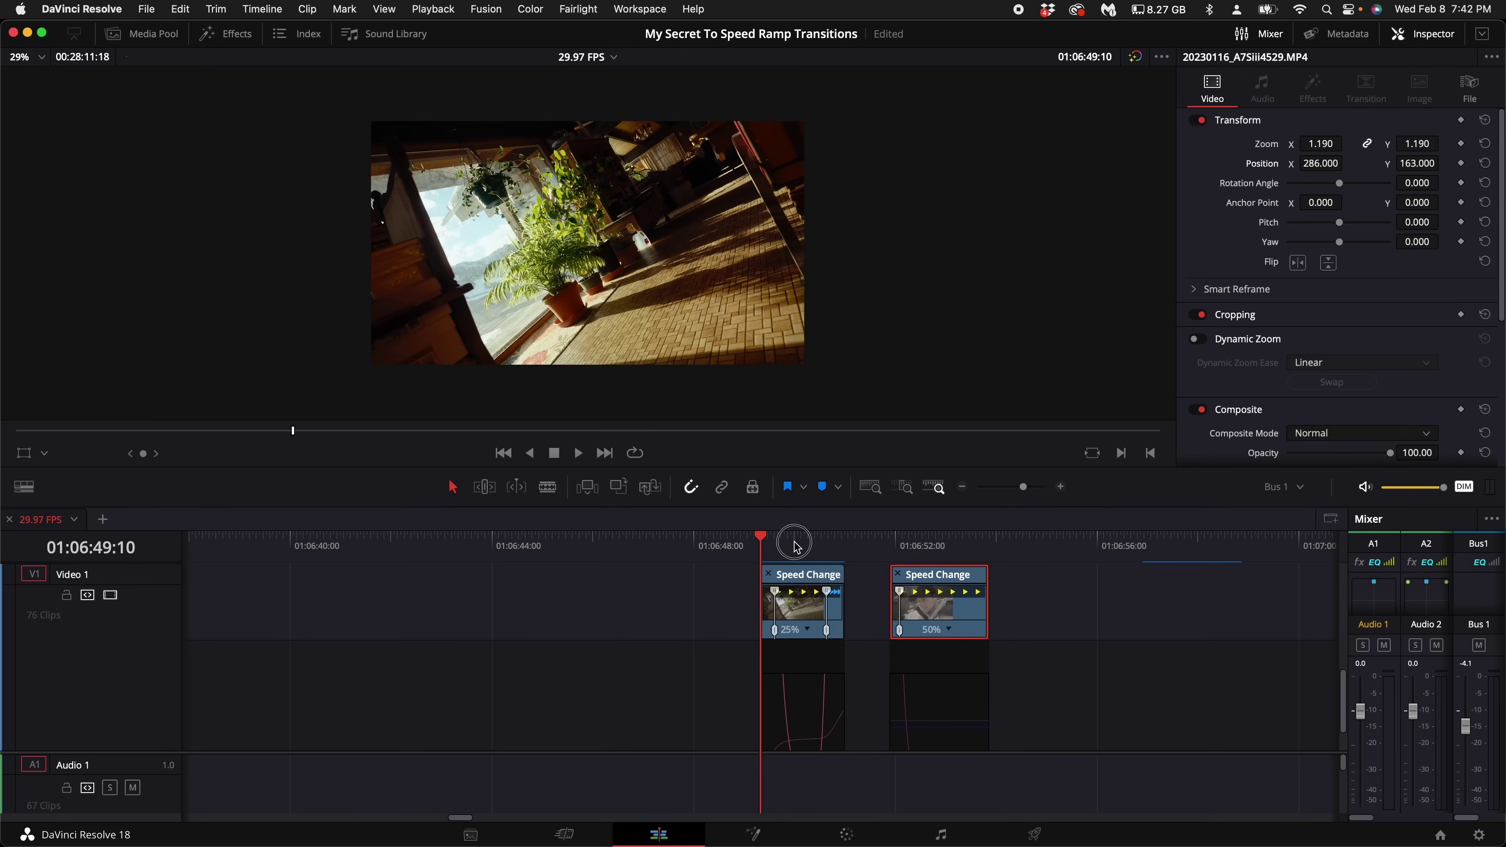
{"action": "left_click", "coordinate": [813, 542]}
{"action": "left_click_drag", "start_coordinate": [815, 544], "coordinate": [843, 545]}
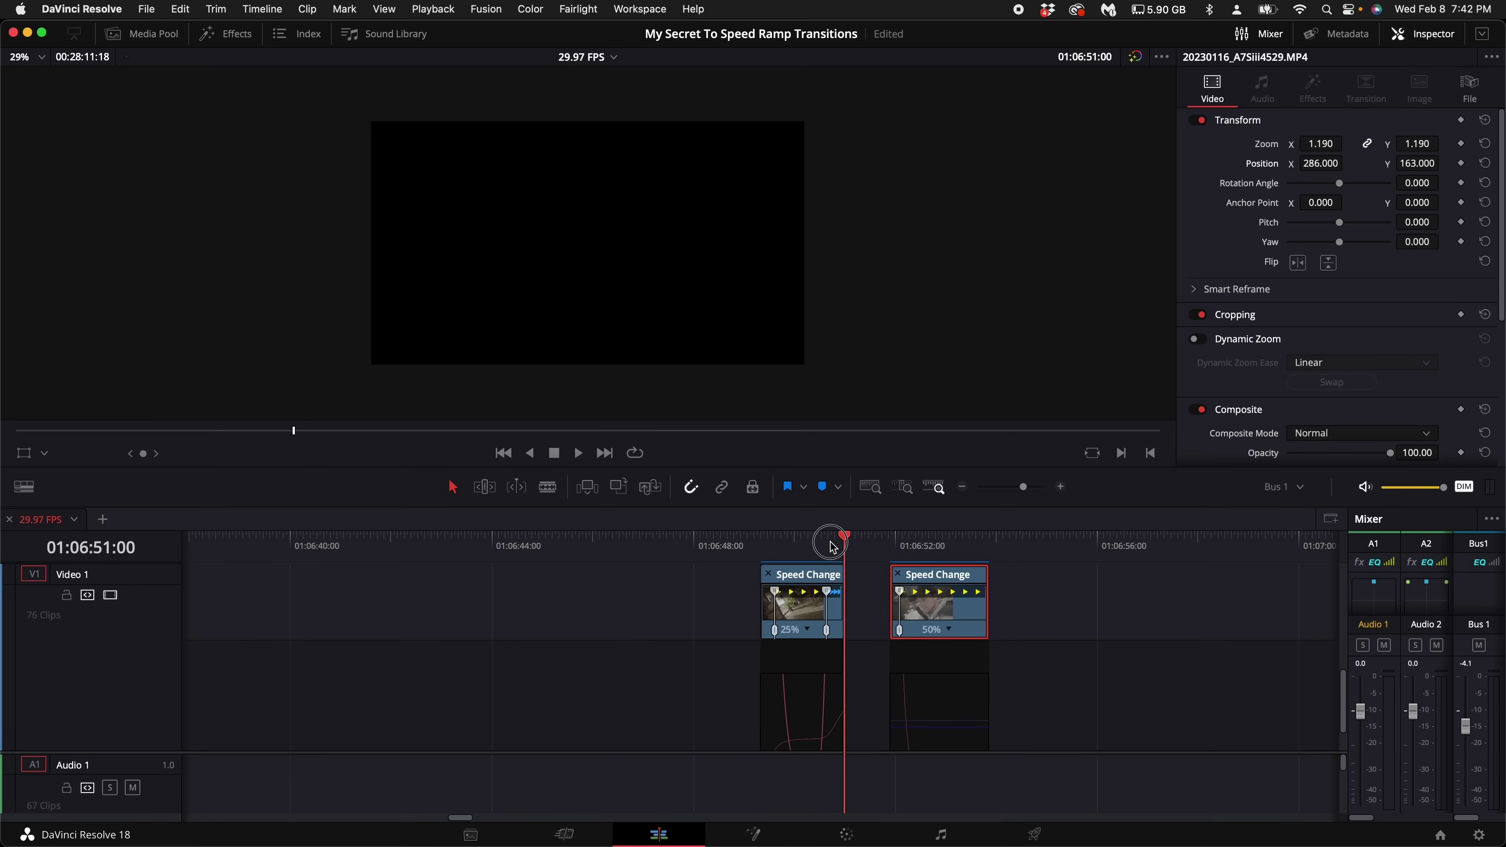
{"action": "left_click", "coordinate": [792, 547]}
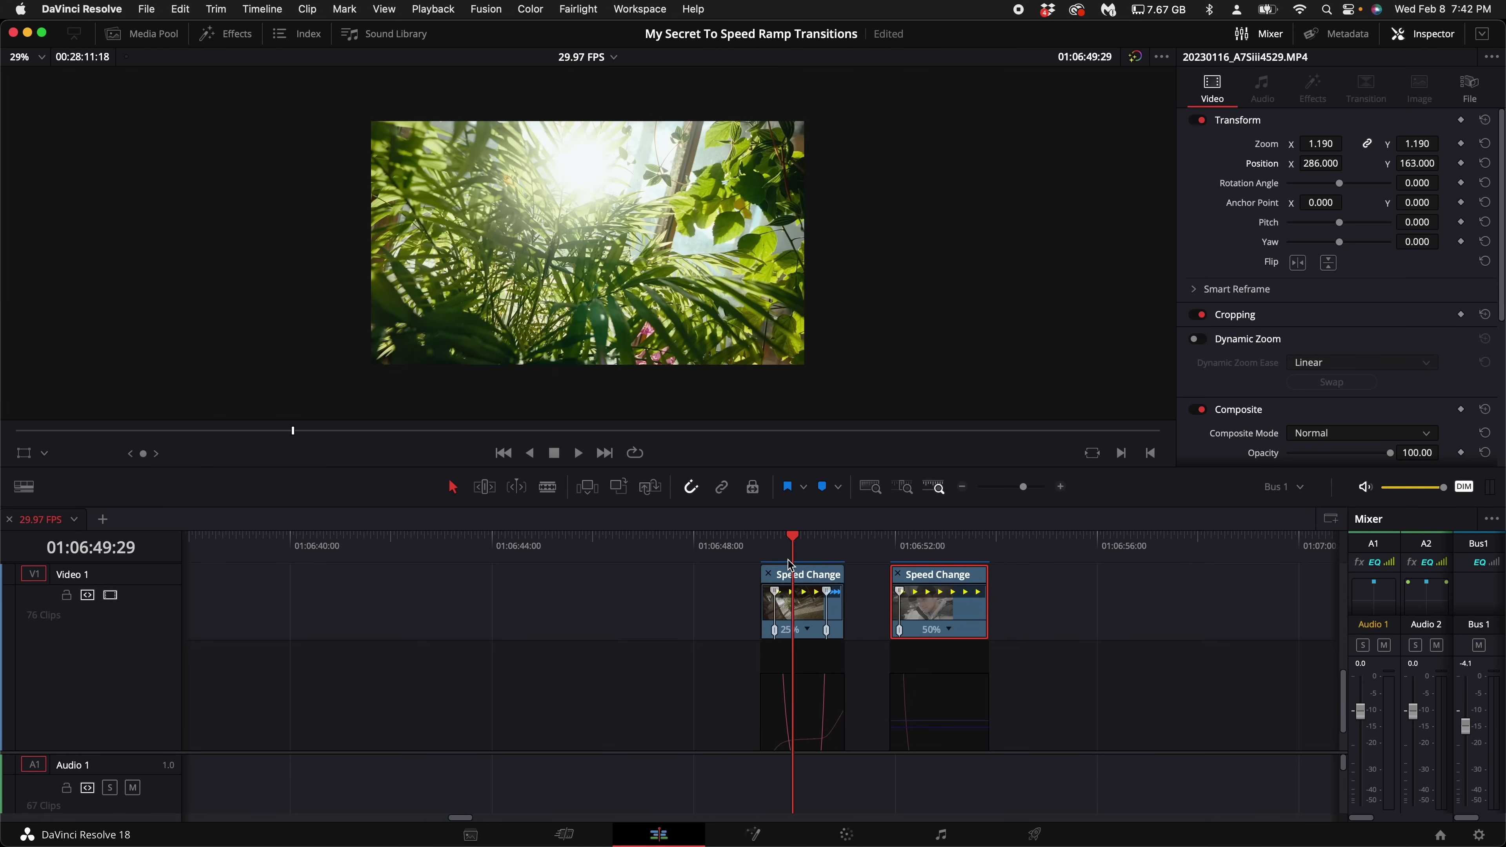
{"action": "left_click", "coordinate": [761, 554]}
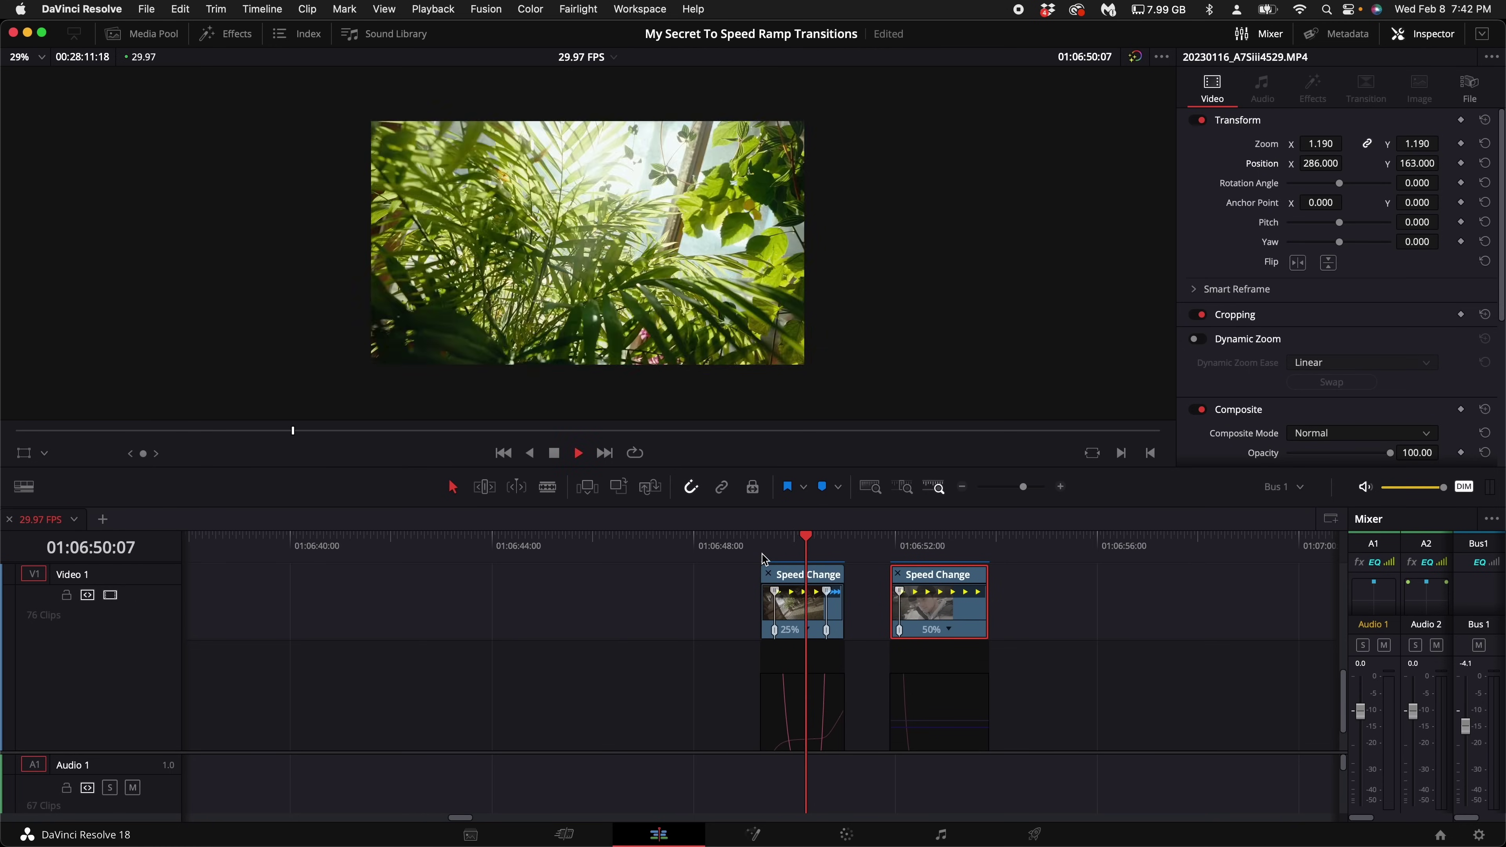
{"action": "key", "text": "space"}
Step frame by frame across the cut into the second ramped clip to check the transition.
{"action": "key", "text": "Right"}
{"action": "key", "text": "Right"}
{"action": "key", "text": "Right"}
{"action": "key", "text": "Right"}
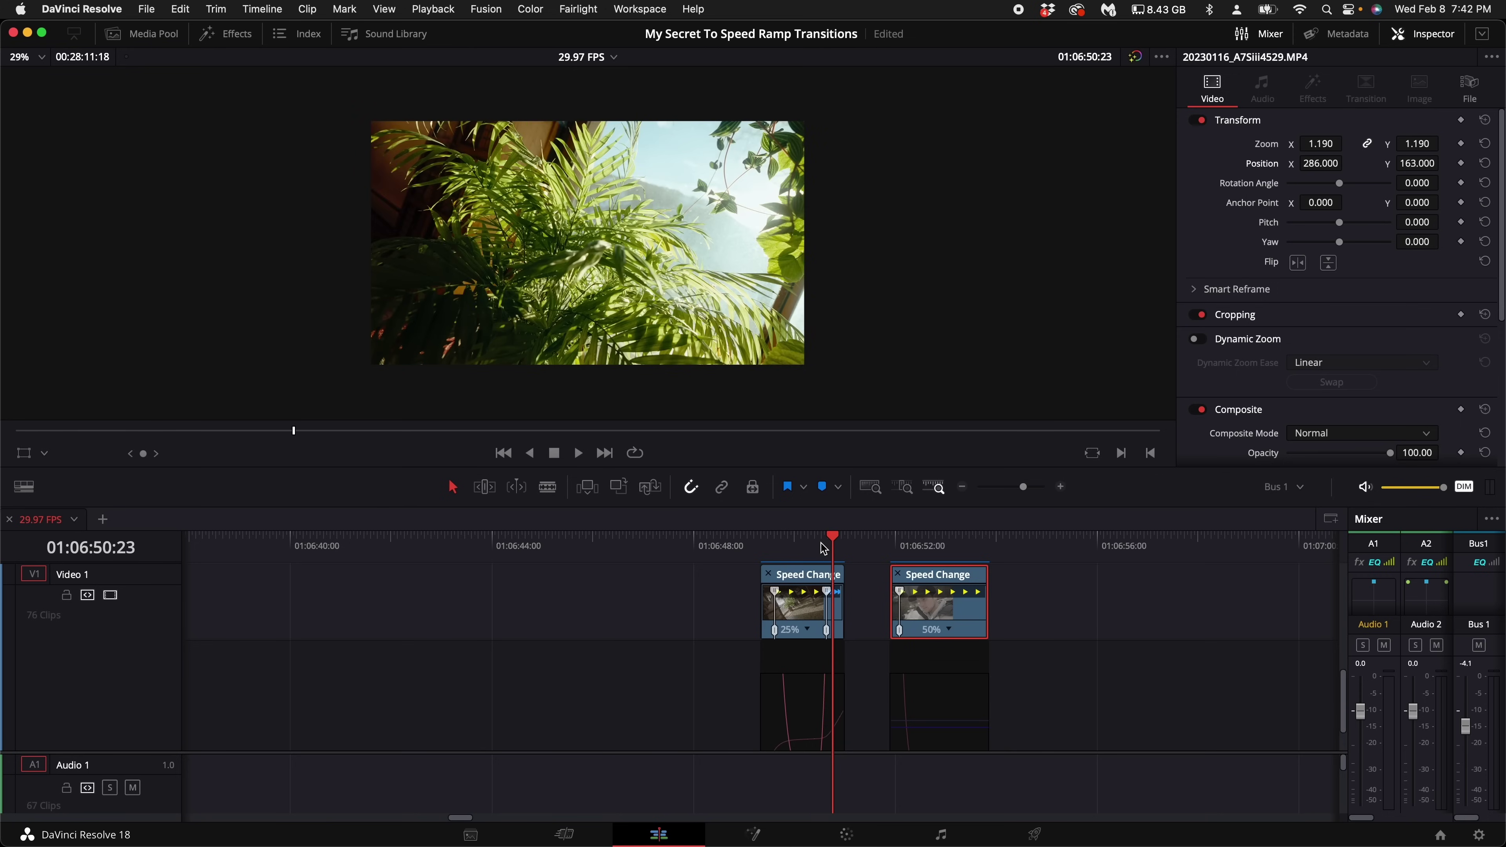
{"action": "key", "text": "Right"}
{"action": "key", "text": "Right"}
{"action": "key", "text": "Right"}
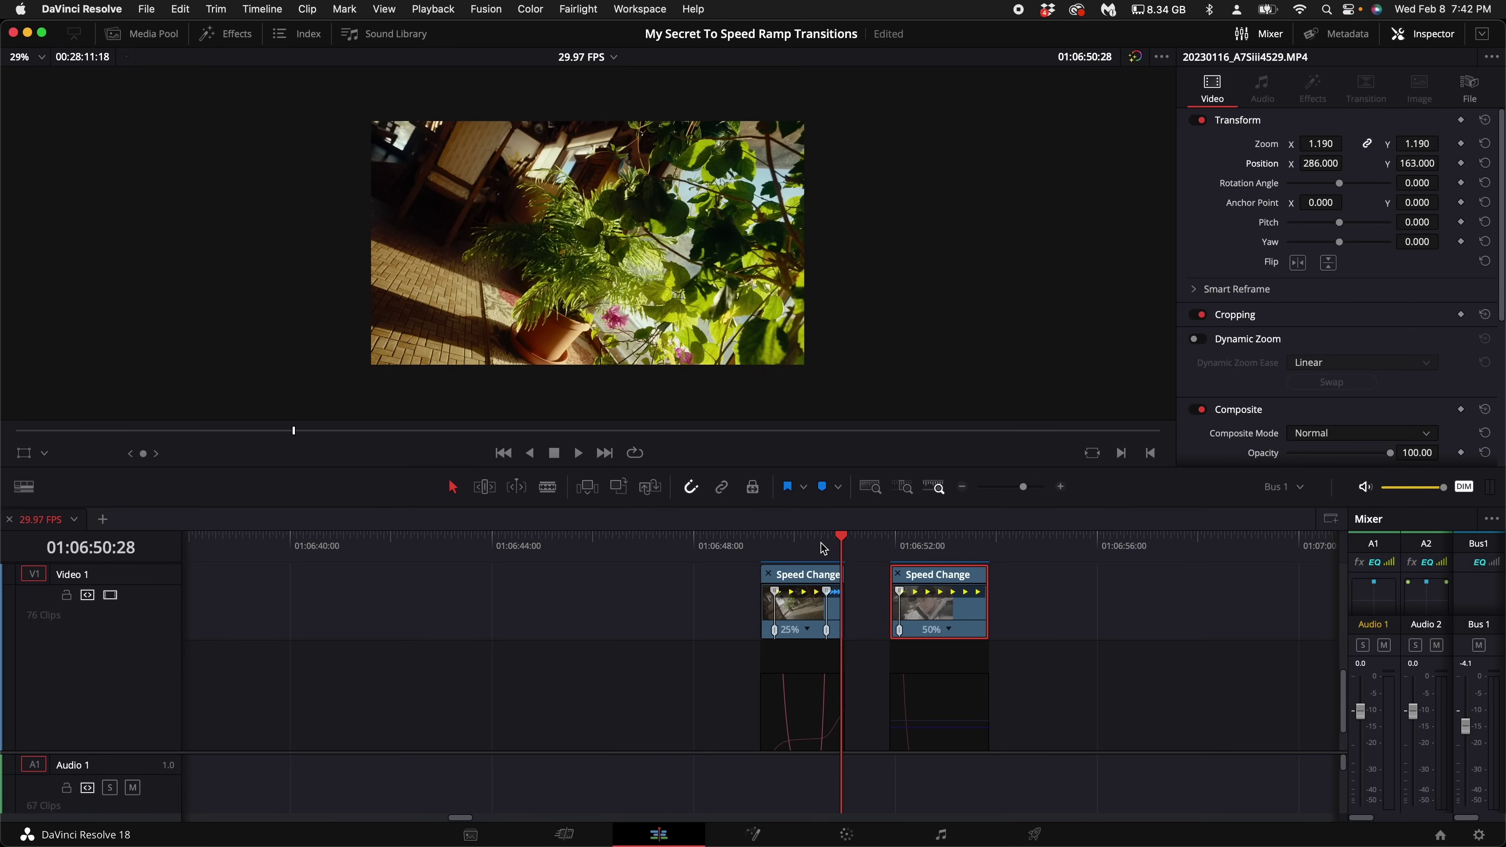
{"action": "left_click", "coordinate": [890, 542]}
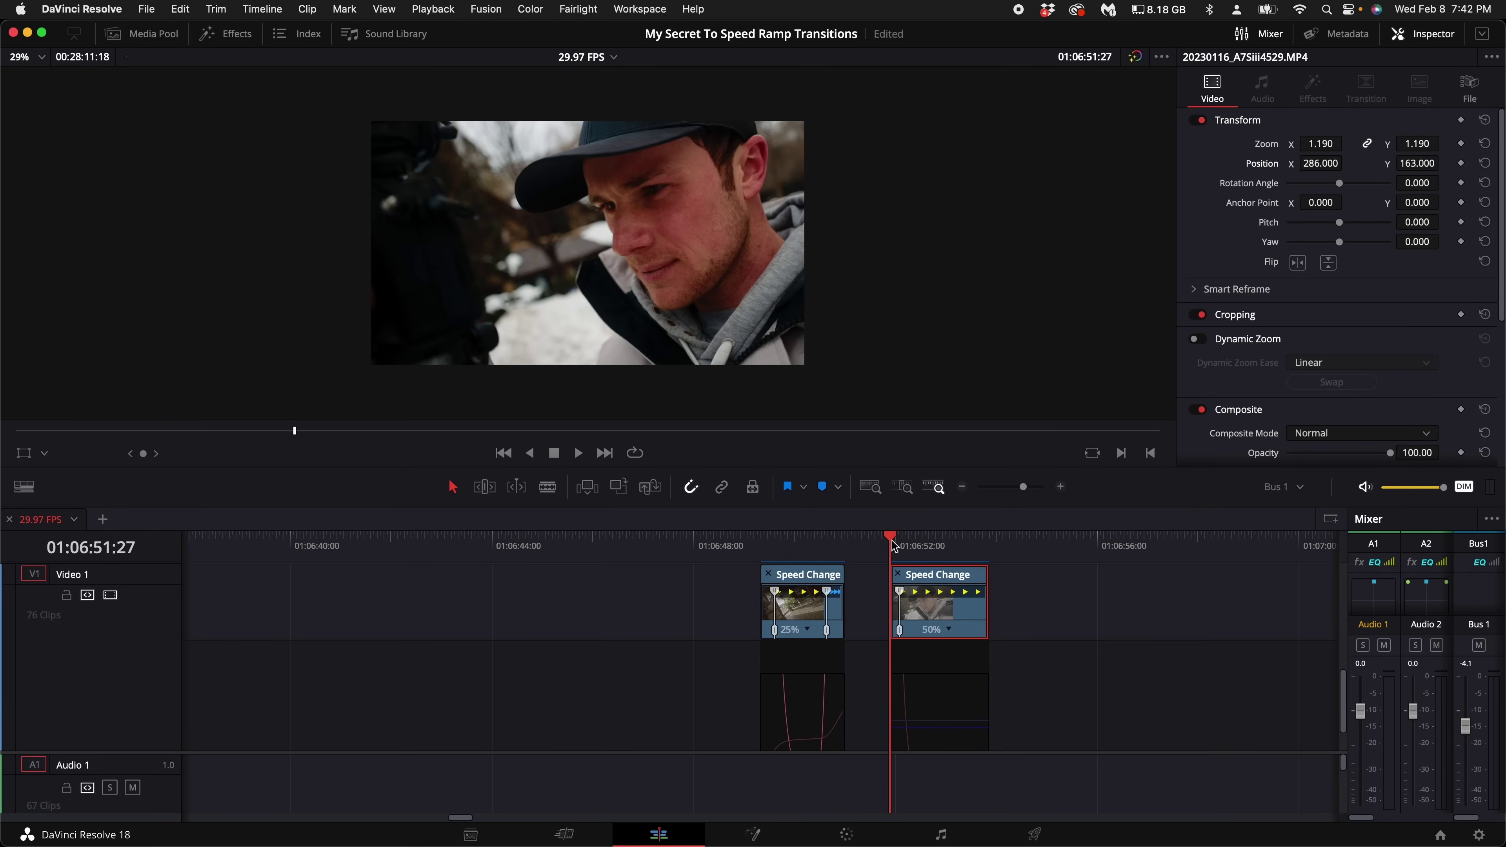
{"action": "key", "text": "Right"}
{"action": "key", "text": "Right"}
{"action": "key", "text": "Right"}
{"action": "key", "text": "Right"}
{"action": "key", "text": "Right"}
{"action": "key", "text": "Right"}
{"action": "key", "text": "Right"}
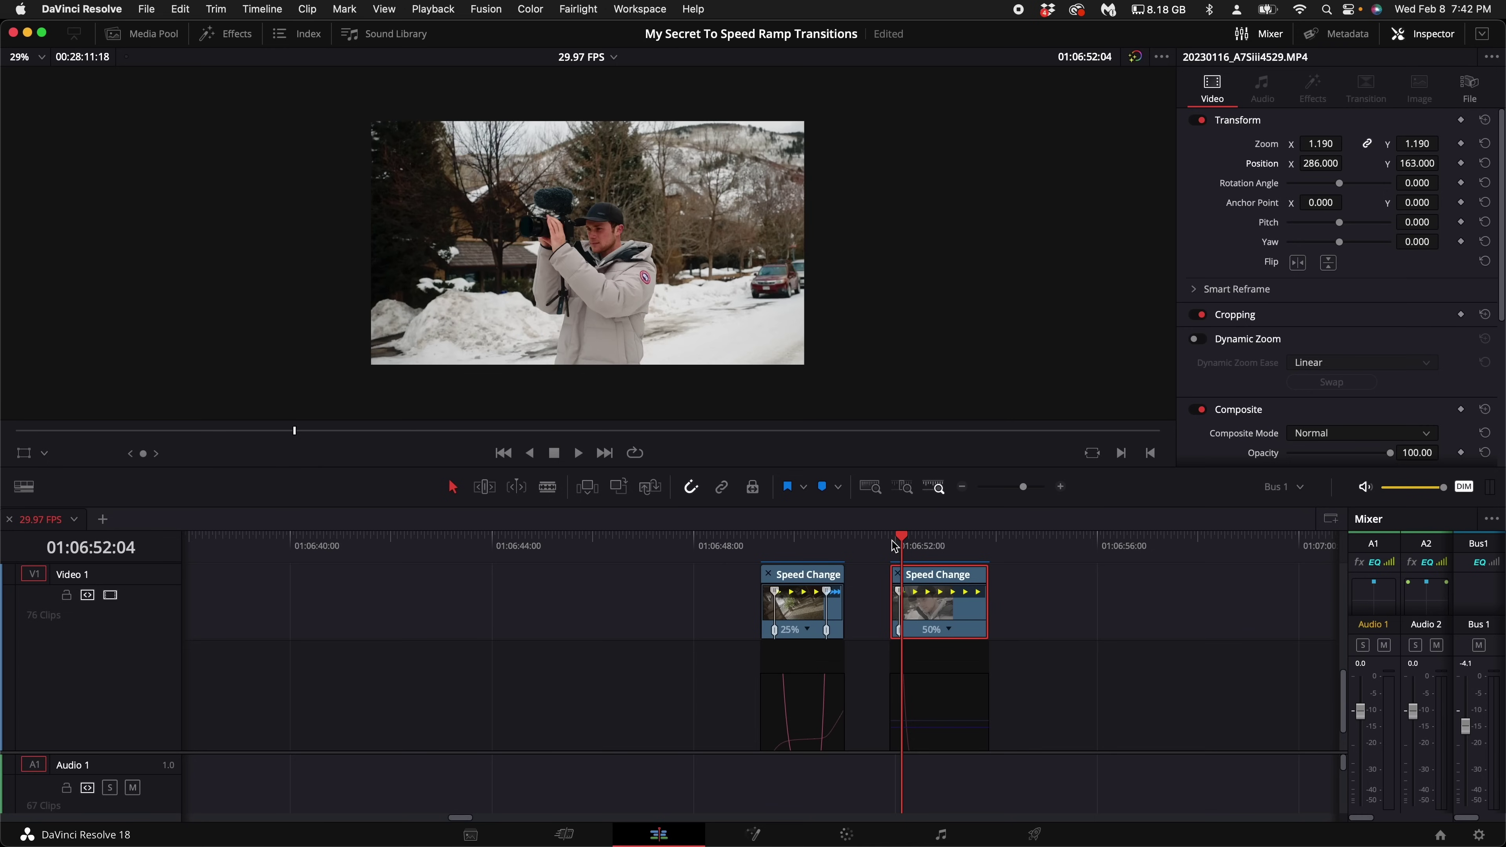
{"action": "key", "text": "Right"}
{"action": "key", "text": "Right"}
{"action": "key", "text": "Right"}
{"action": "key", "text": "Right"}
{"action": "key", "text": "Right"}
{"action": "key", "text": "Right"}
{"action": "key", "text": "Right"}
{"action": "key", "text": "Right"}
{"action": "key", "text": "Right"}
{"action": "key", "text": "Right"}
{"action": "key", "text": "Right"}
{"action": "key", "text": "Right"}
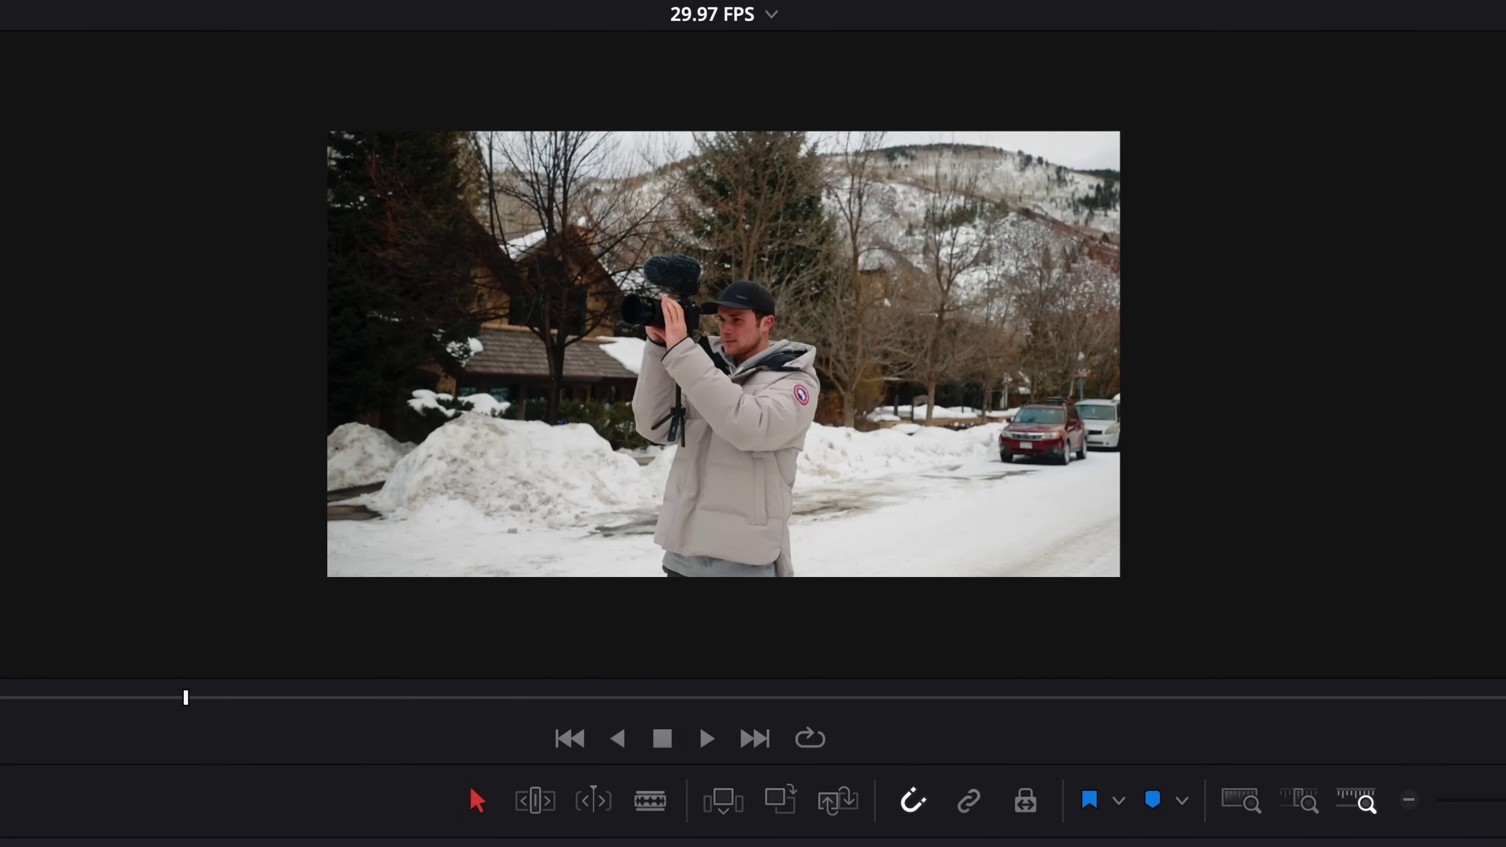
{"action": "key", "text": "space"}
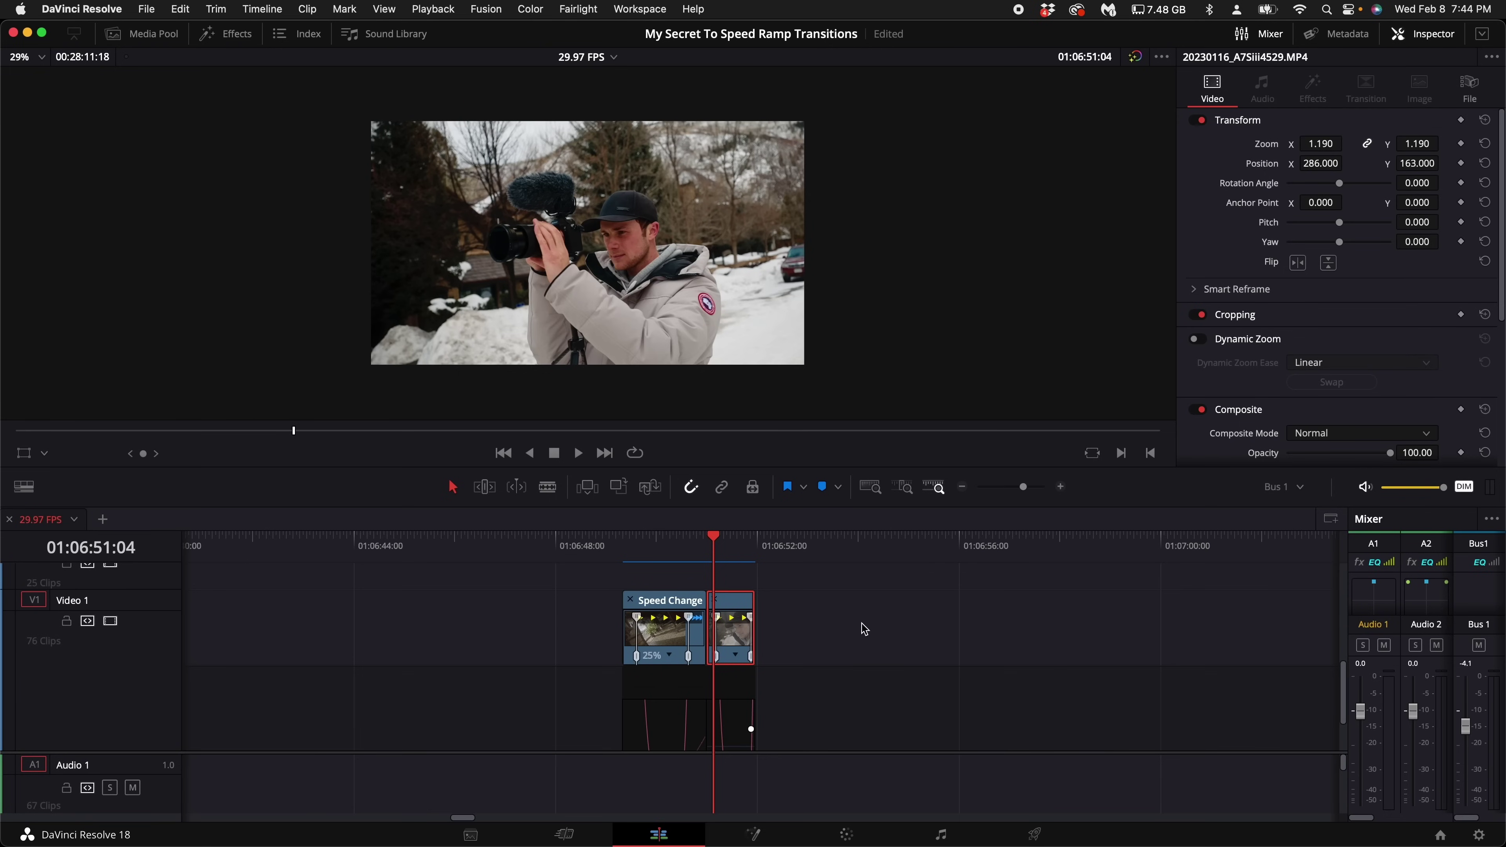
Open a narrowed Effects Library on the Effects category and drag Adjustment Clip toward the timeline.
{"action": "left_click", "coordinate": [225, 34]}
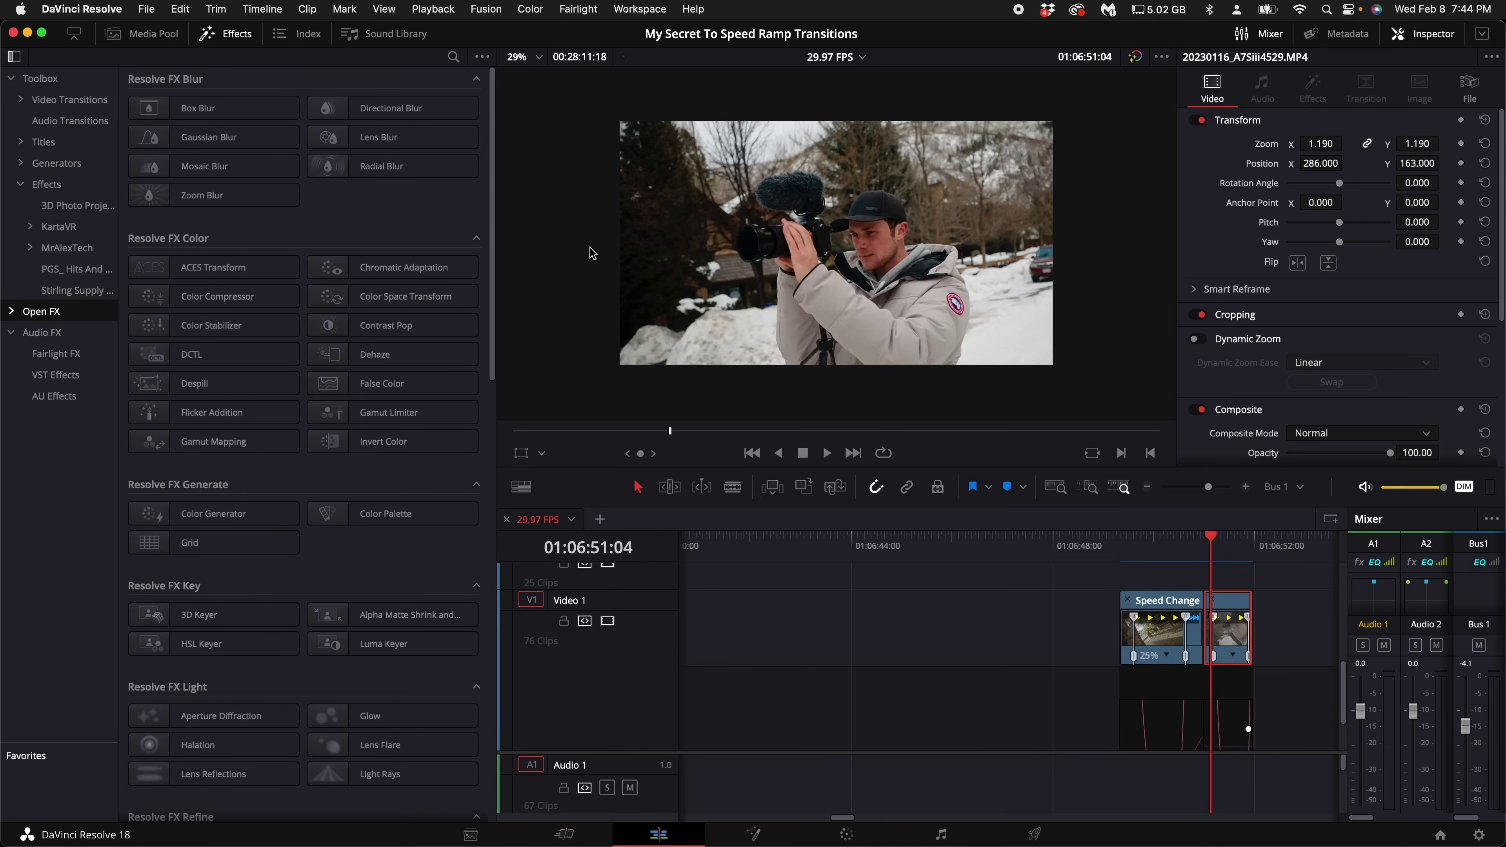
{"action": "left_click_drag", "start_coordinate": [476, 386], "coordinate": [351, 382]}
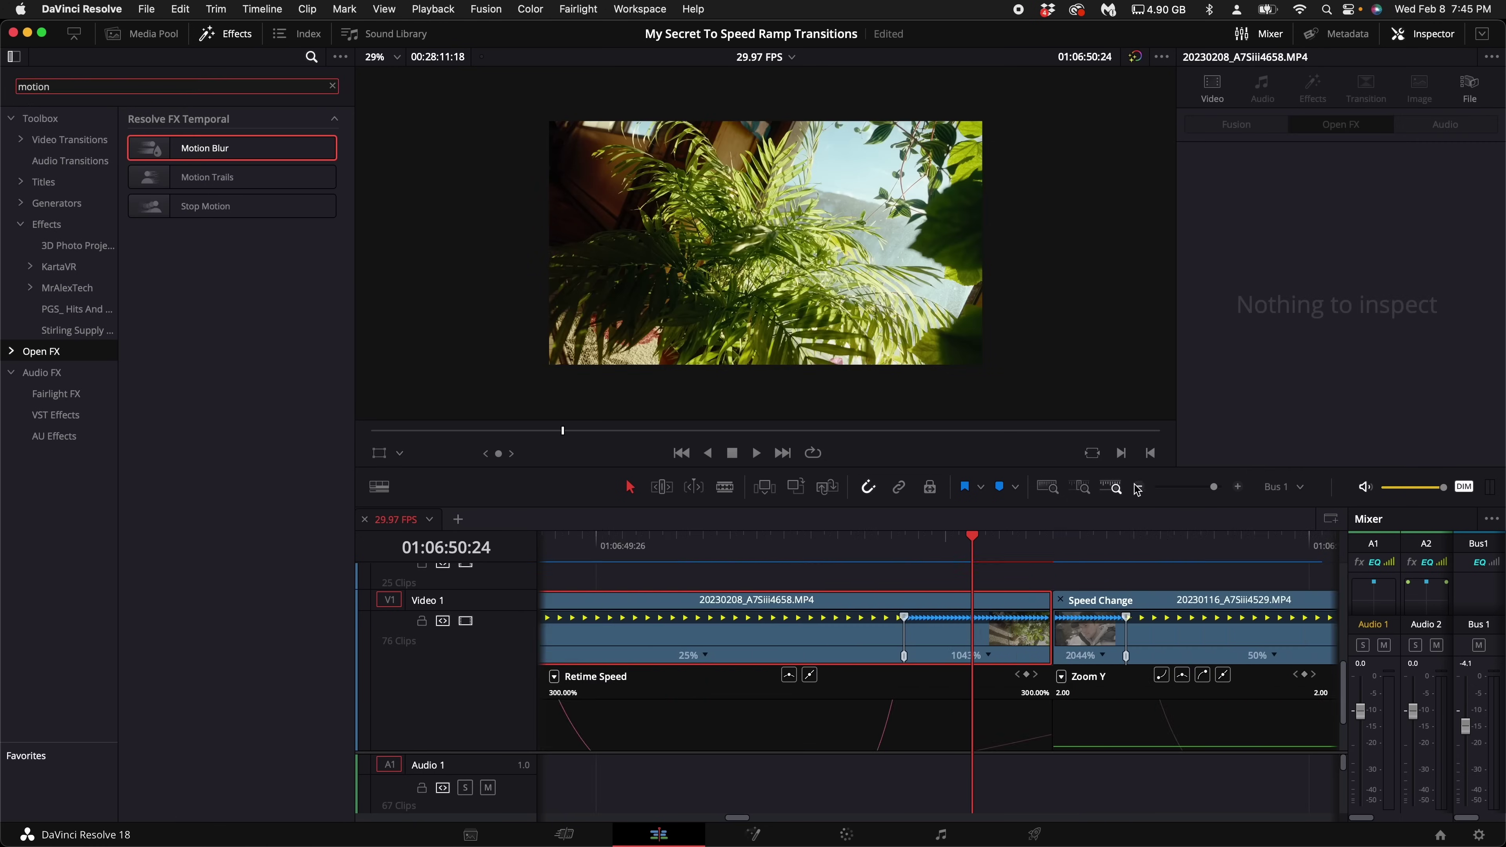
{"action": "left_click", "coordinate": [1140, 487]}
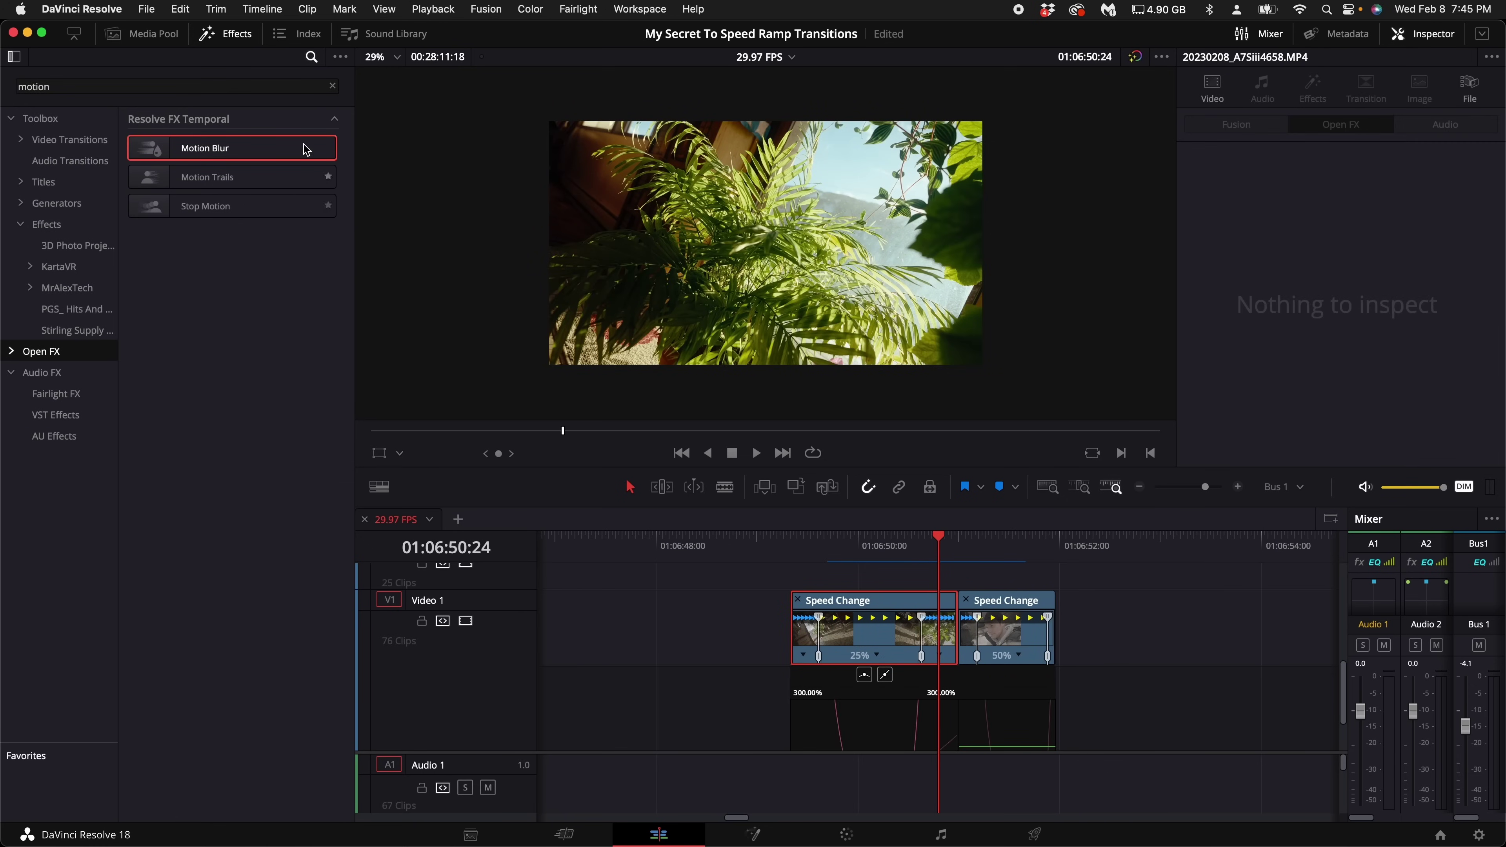
{"action": "left_click", "coordinate": [332, 86]}
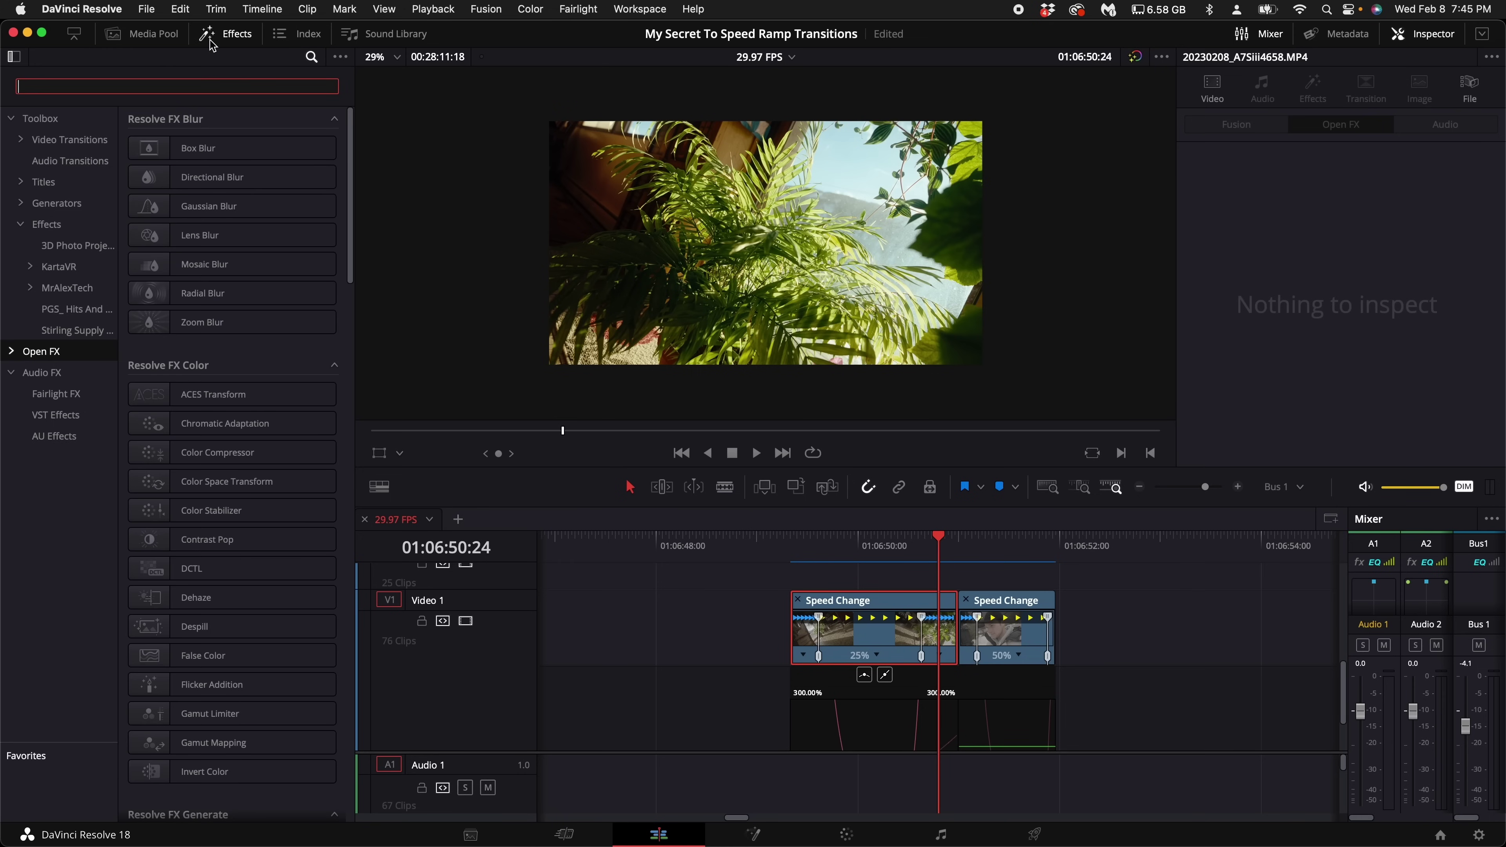
{"action": "left_click", "coordinate": [46, 224]}
{"action": "left_click_drag", "start_coordinate": [240, 148], "coordinate": [827, 593]}
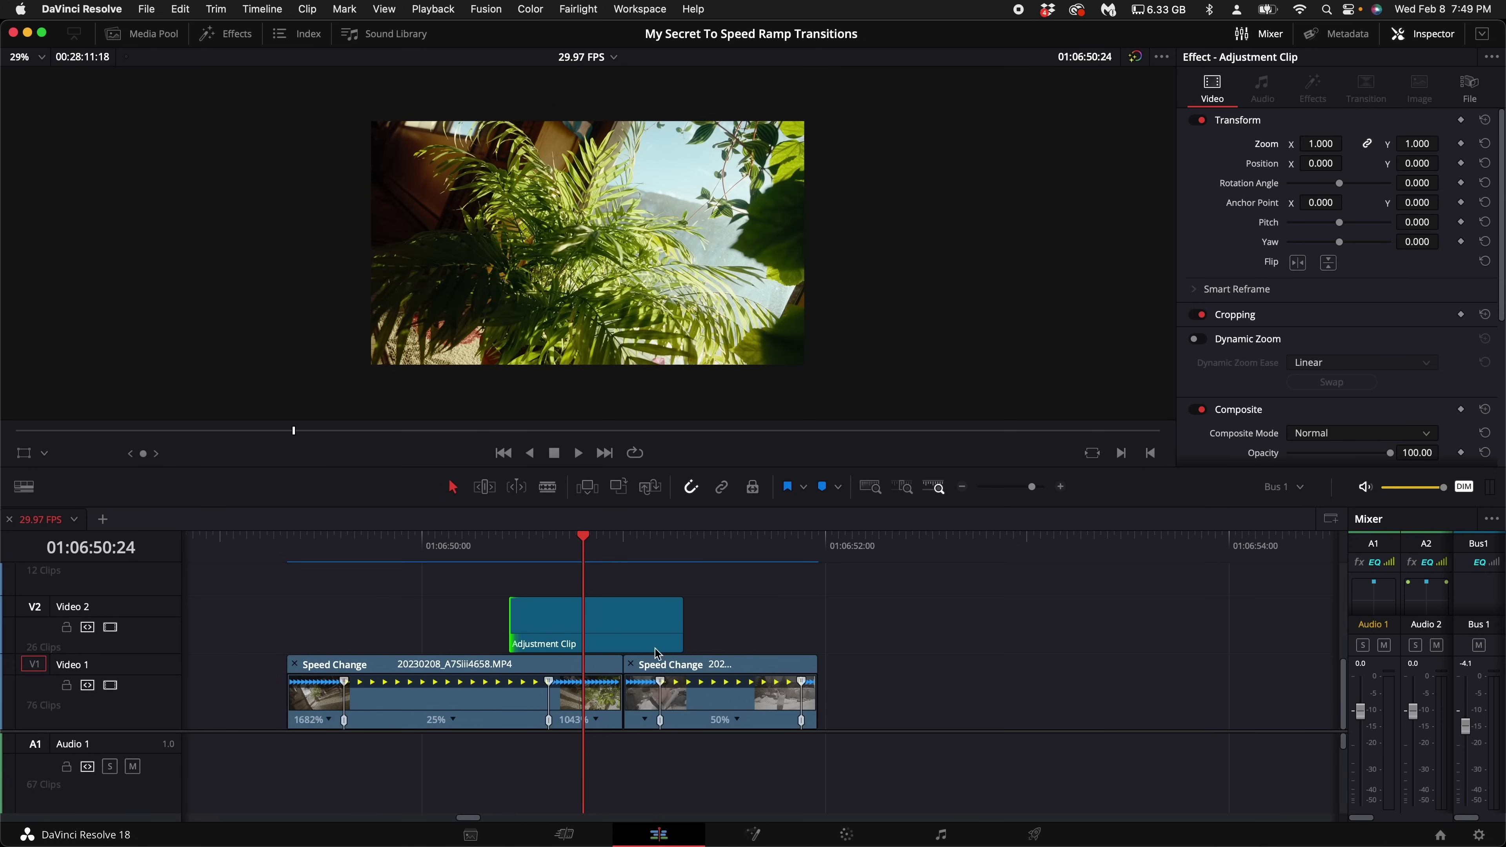
Extend the Adjustment Clip's end slightly over the cut and open it on the Fusion page.
{"action": "left_click_drag", "start_coordinate": [683, 626], "coordinate": [688, 626]}
{"action": "left_click", "coordinate": [630, 627]}
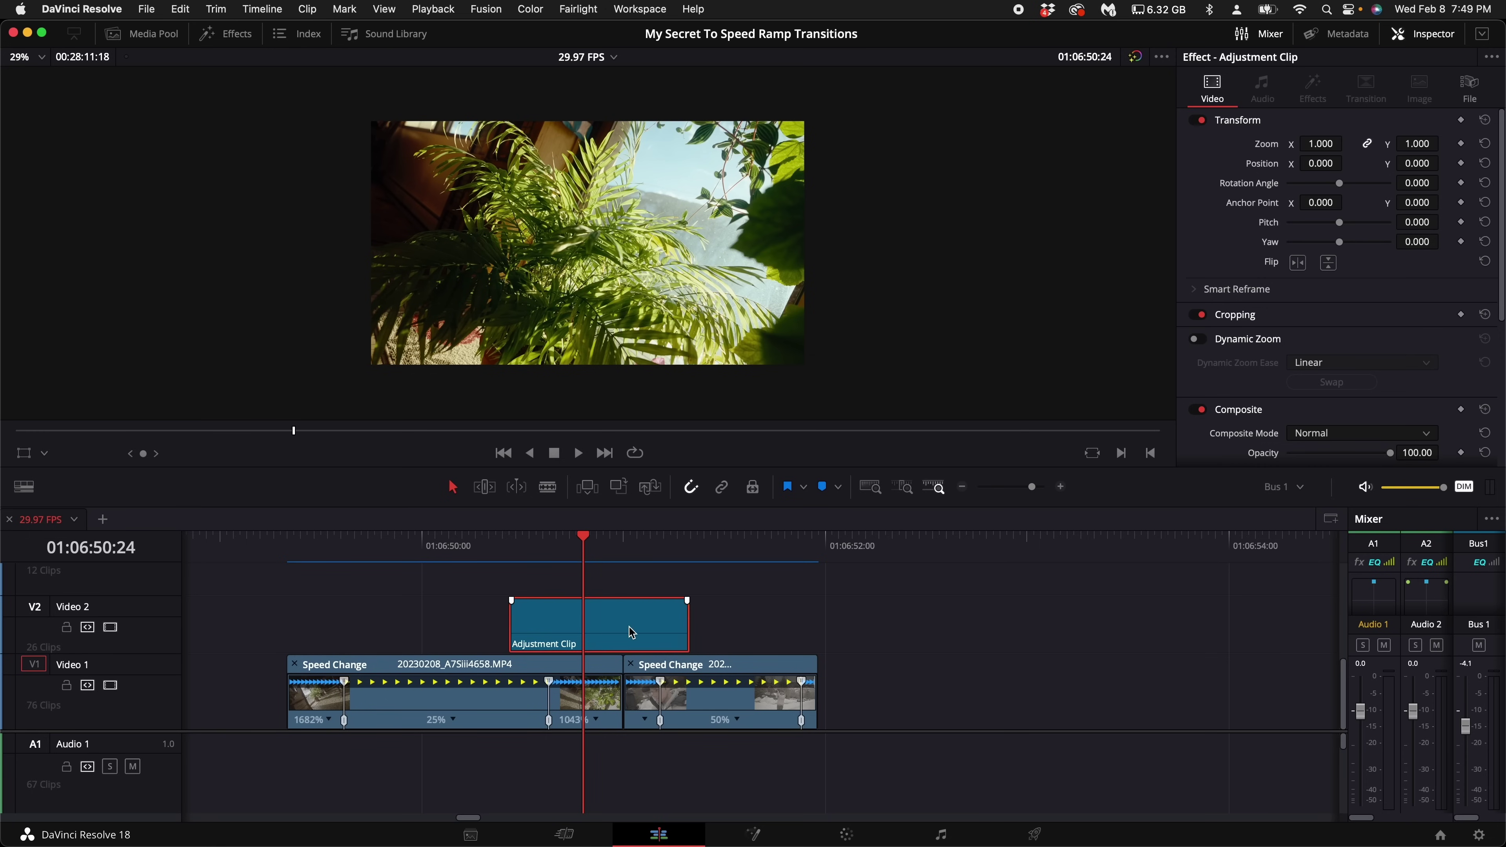
{"action": "left_click", "coordinate": [759, 838]}
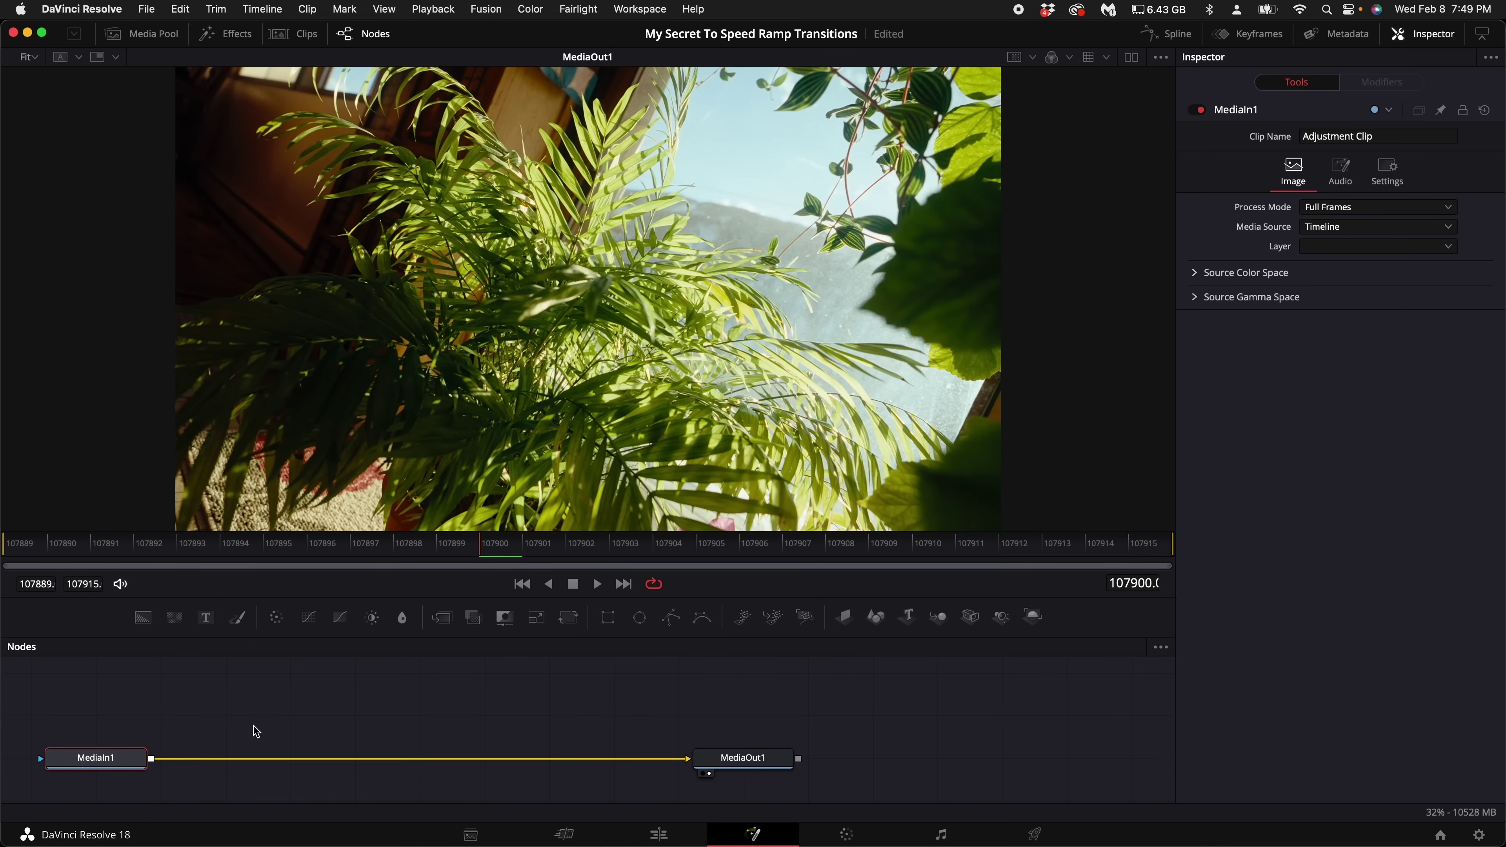
Add an Optical Flow node after MediaIn1 via the tool search.
{"action": "key", "text": "shift+space"}
{"action": "type", "text": "vec"}
{"action": "key", "text": "BackSpace"}
{"action": "key", "text": "BackSpace"}
{"action": "key", "text": "BackSpace"}
{"action": "type", "text": "opt"}
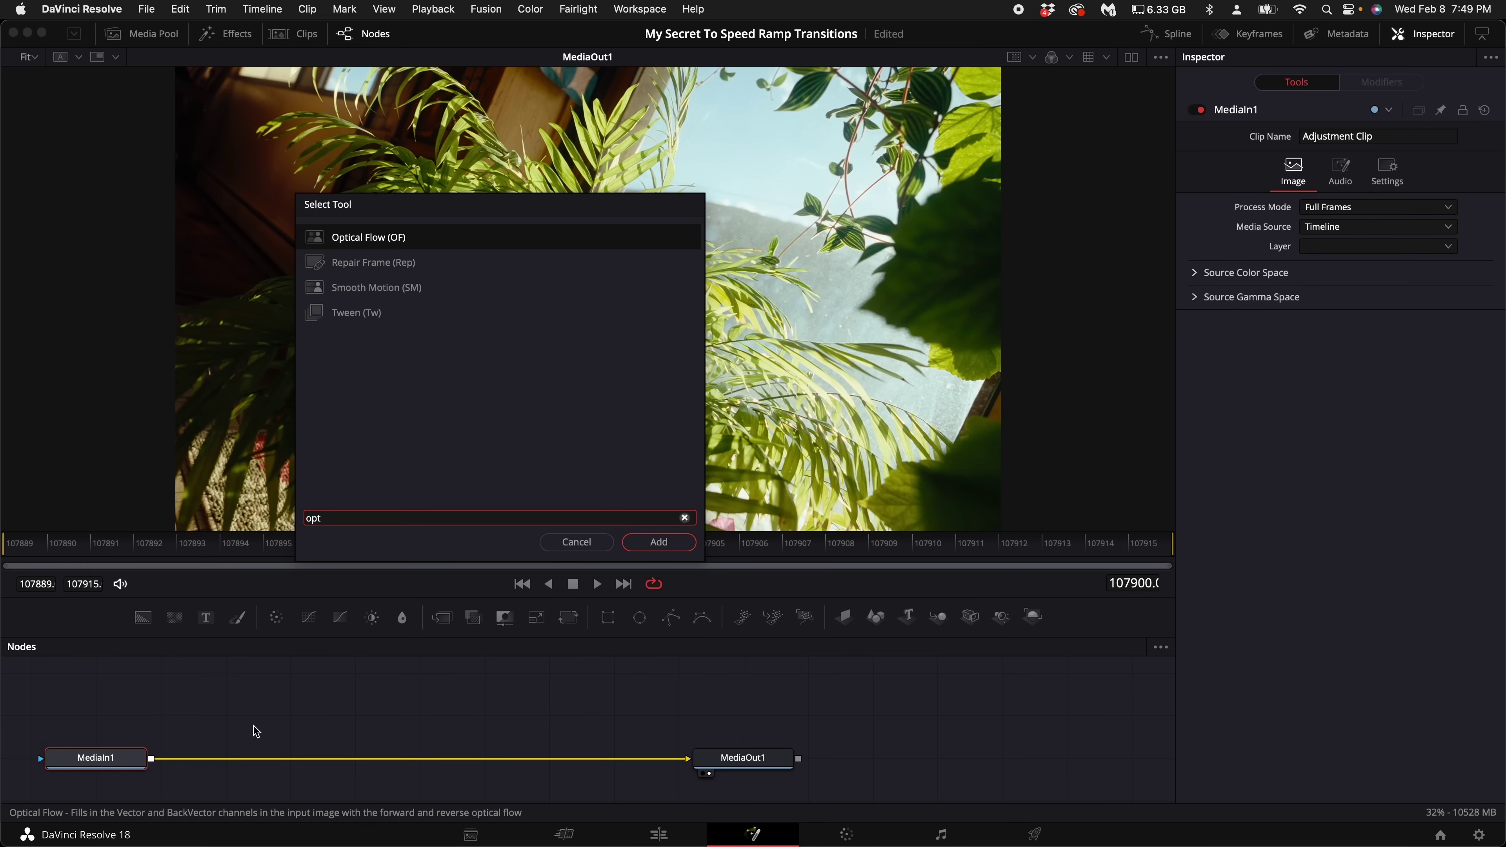
{"action": "key", "text": "Return"}
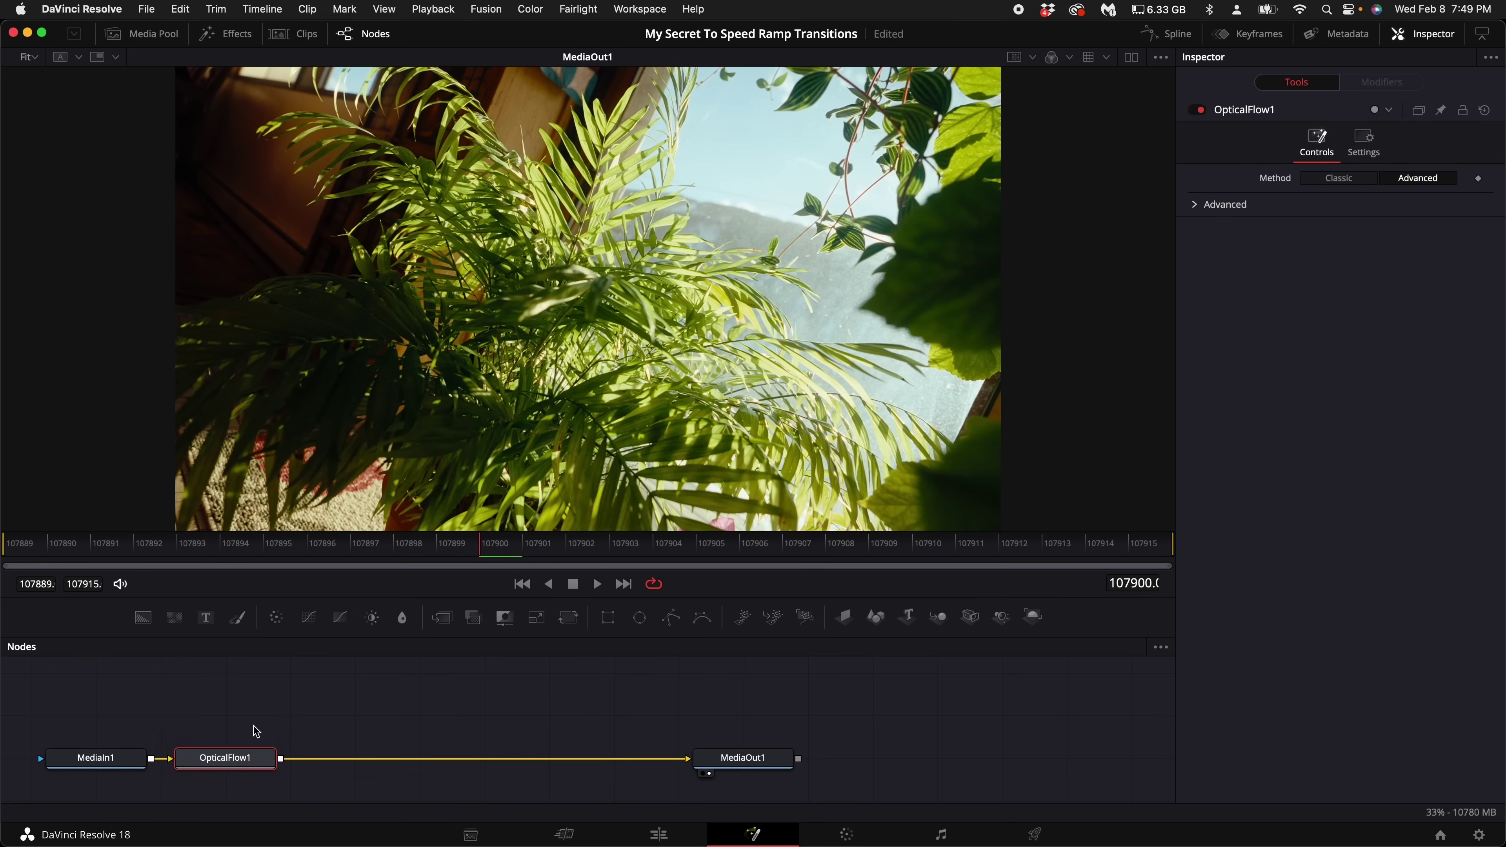
Add a Vector Motion Blur node after OpticalFlow1 and select VectorMotionBlur1.
{"action": "key", "text": "shift+space"}
{"action": "type", "text": "vec"}
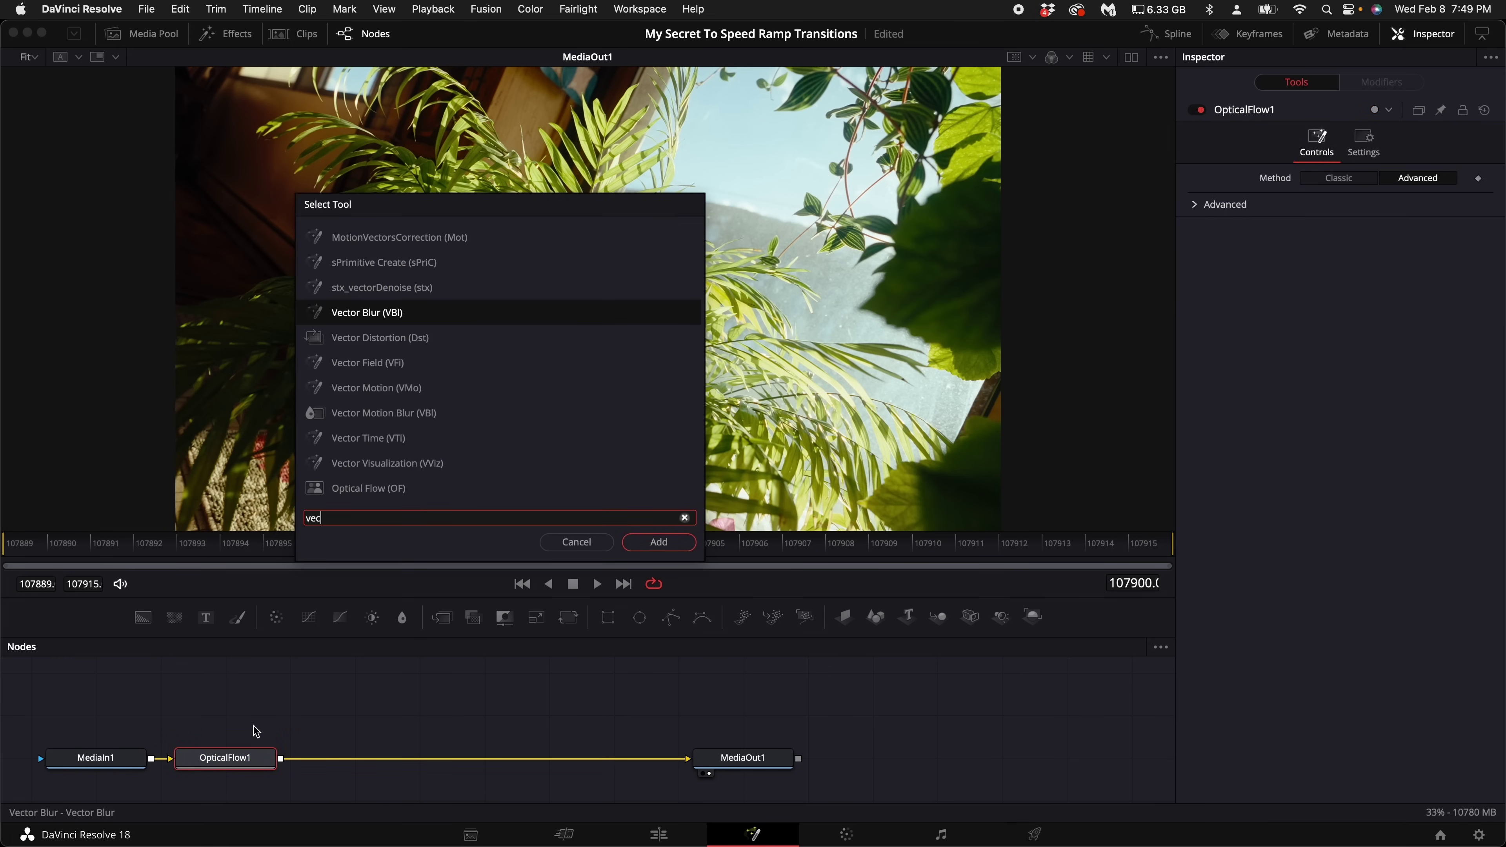
{"action": "key", "text": "Down"}
{"action": "key", "text": "Down"}
{"action": "key", "text": "Down"}
{"action": "key", "text": "Down"}
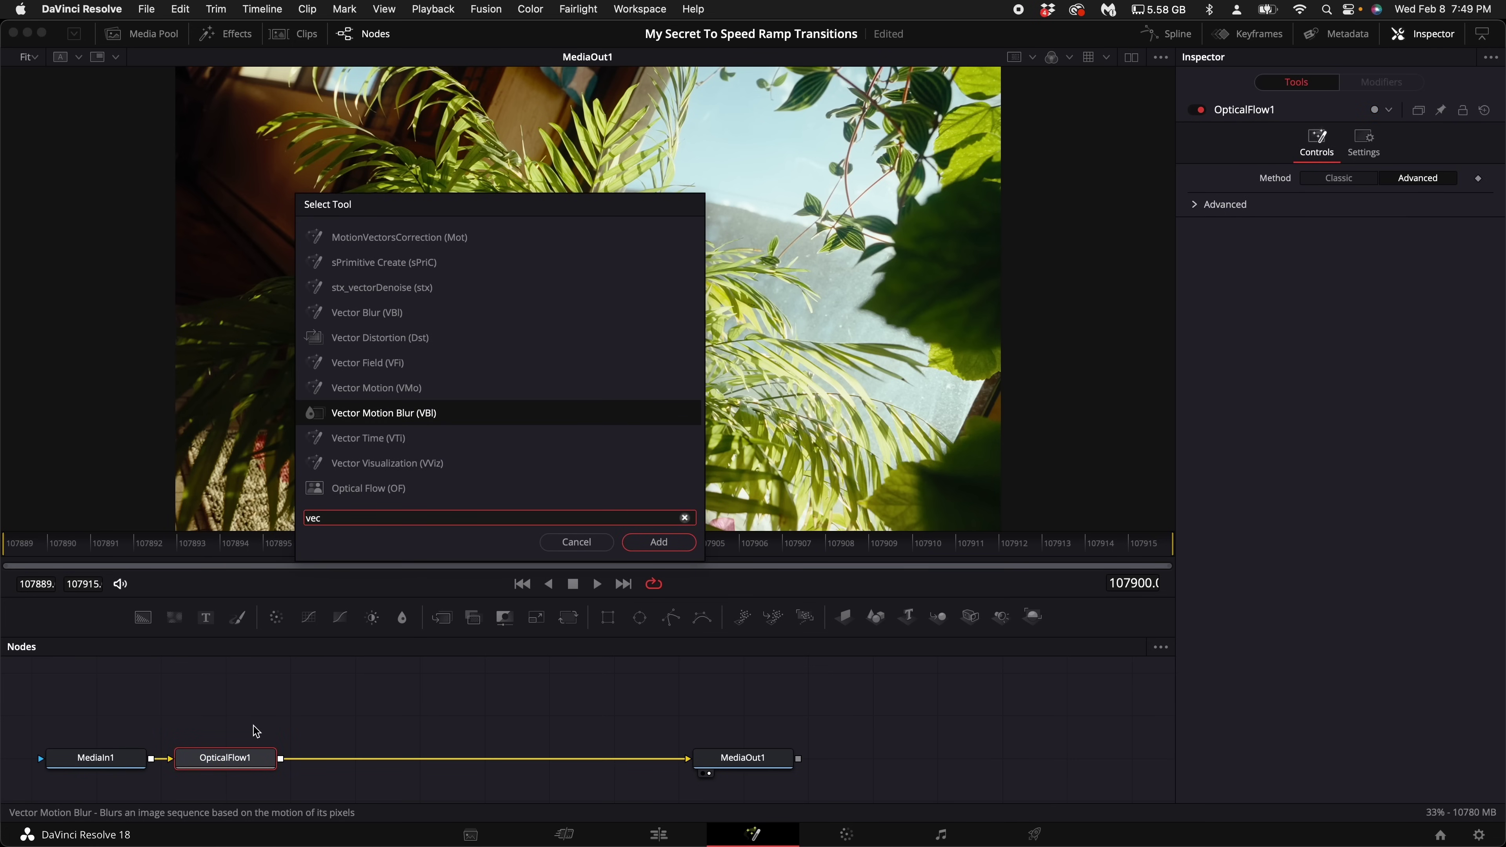
{"action": "key", "text": "Return"}
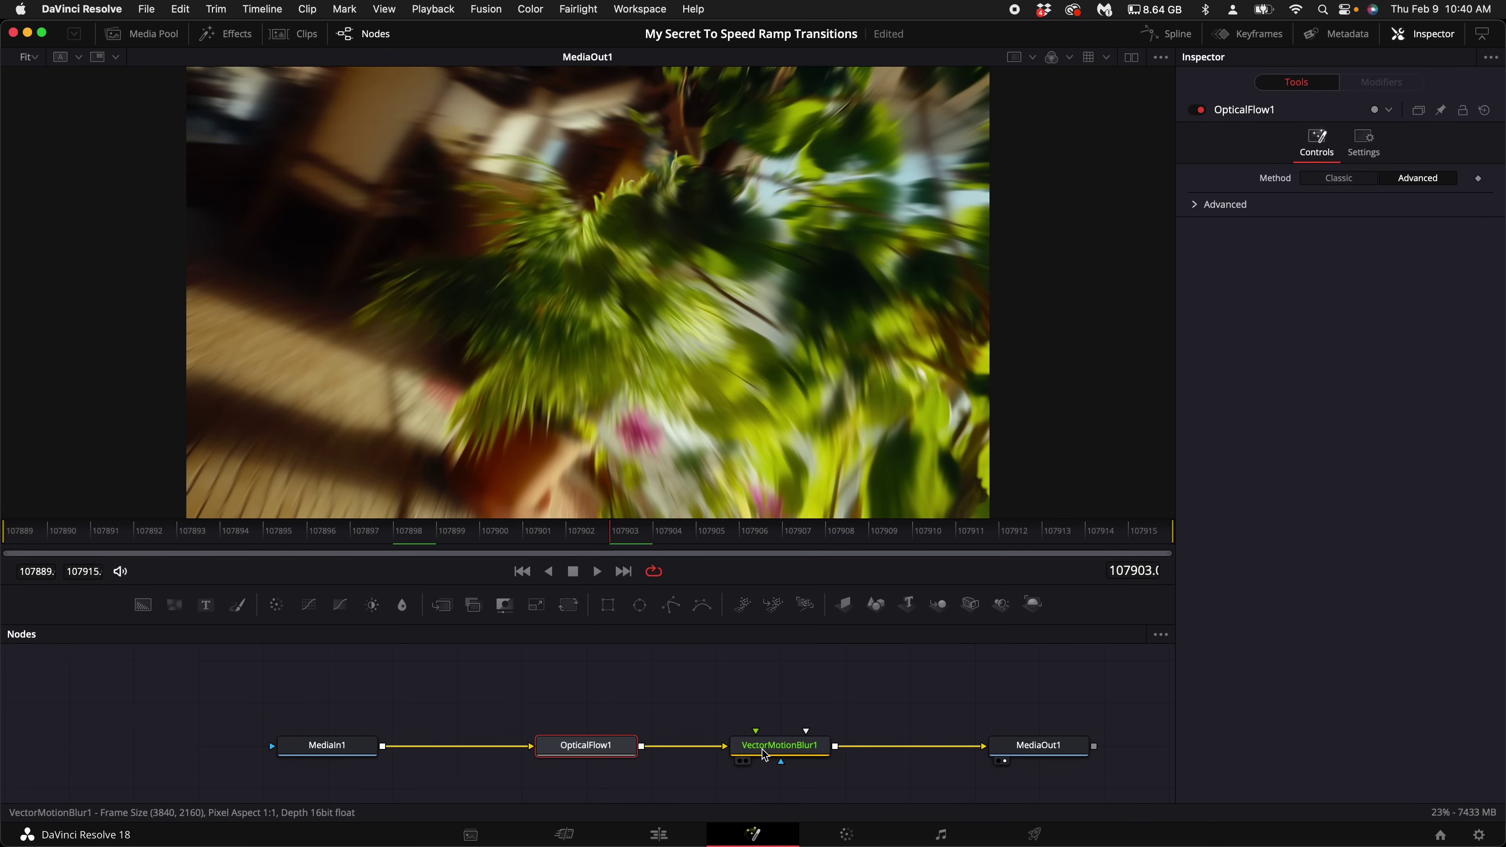
{"action": "left_click", "coordinate": [769, 750]}
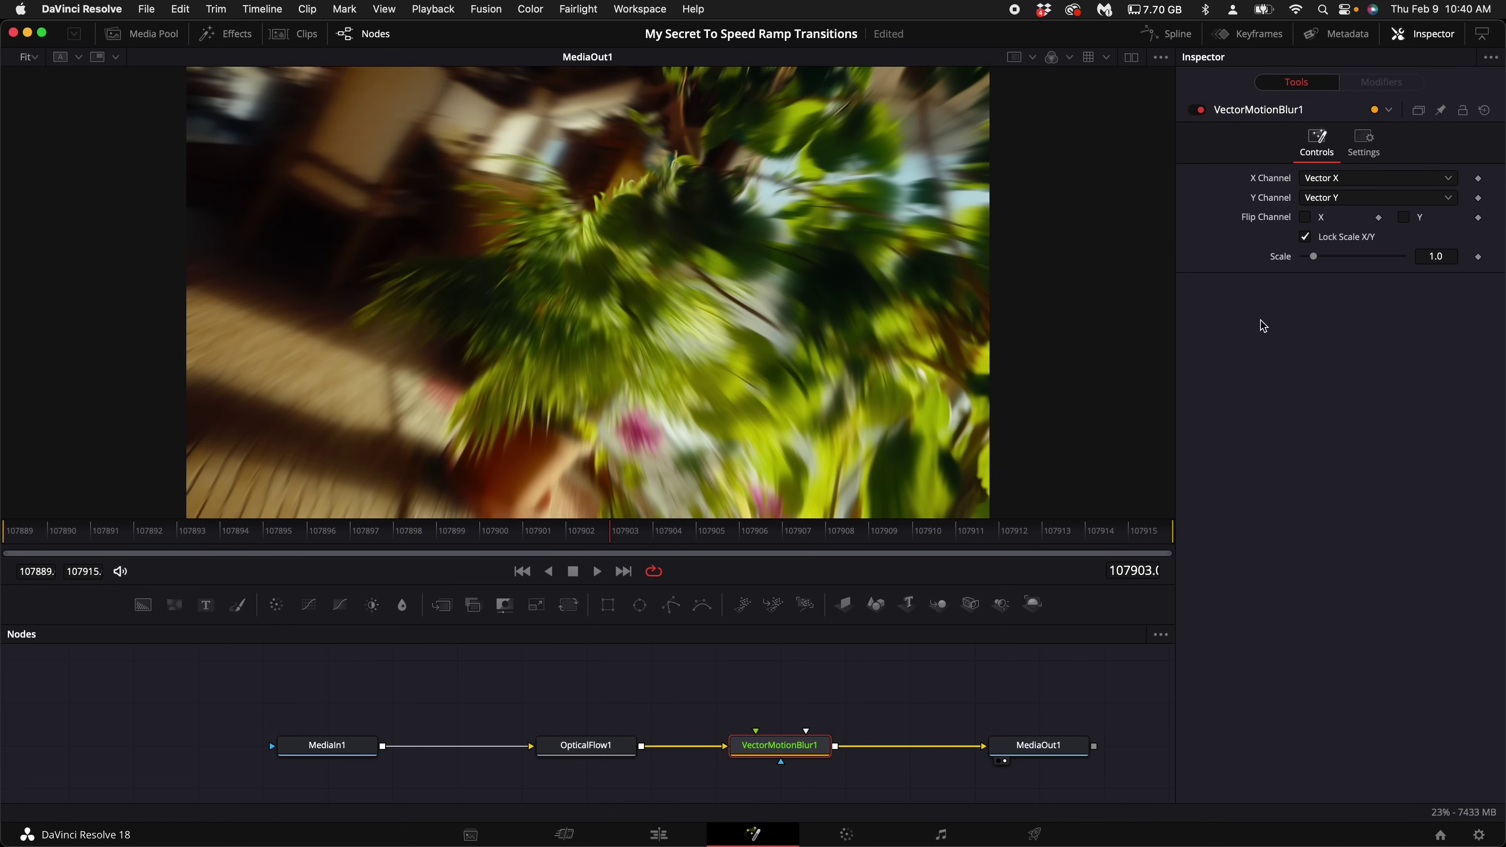
Set OpticalFlow1 to the Classic method with advanced Smoothness raised to about 64.
{"action": "left_click", "coordinate": [625, 747]}
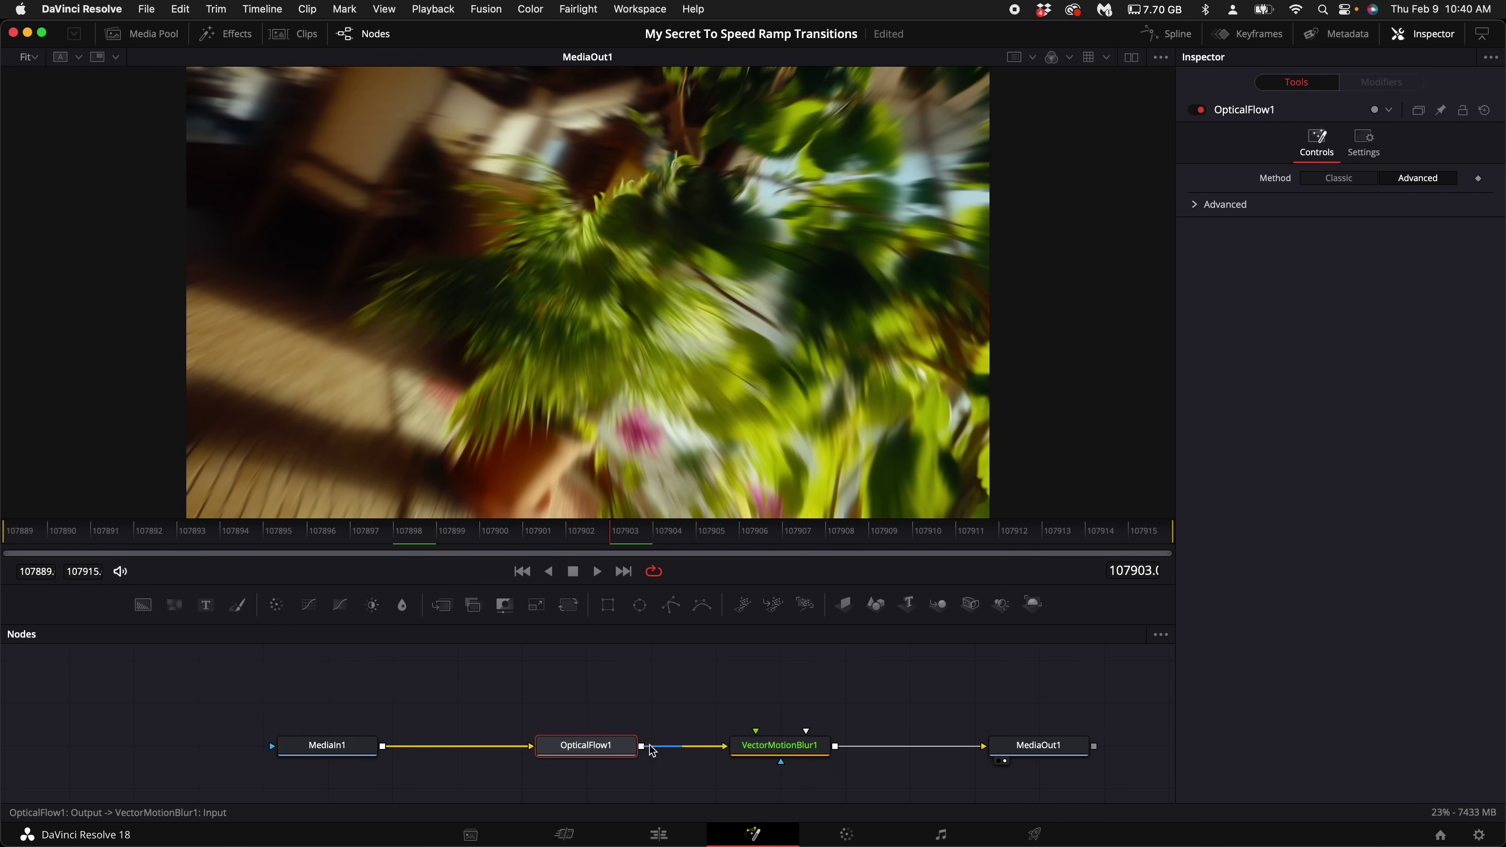
{"action": "left_click", "coordinate": [796, 751]}
{"action": "left_click", "coordinate": [586, 745]}
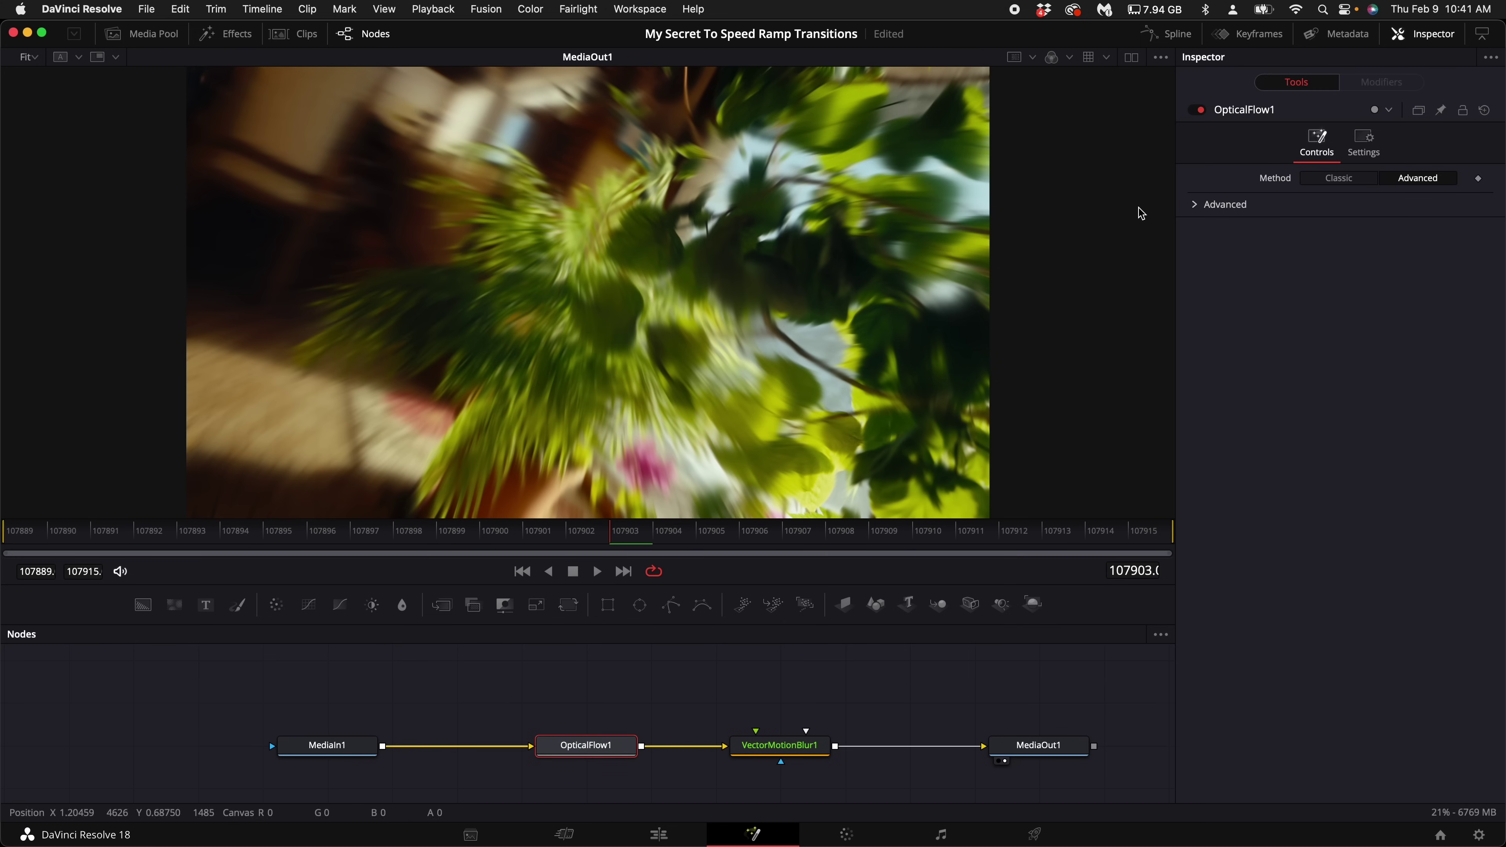
{"action": "left_click", "coordinate": [1196, 205]}
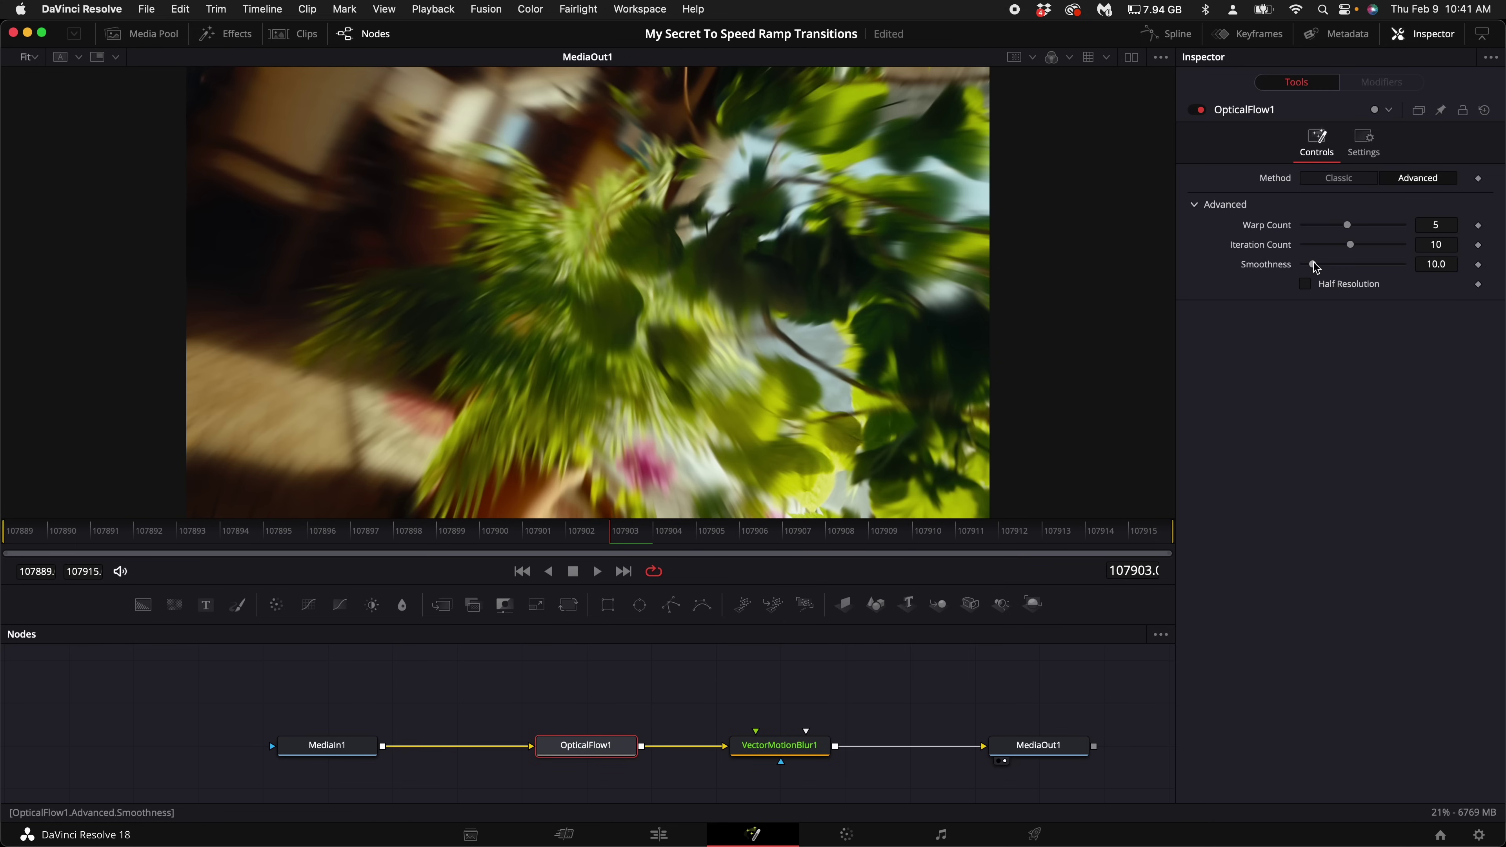
{"action": "left_click_drag", "start_coordinate": [1313, 264], "coordinate": [1340, 265]}
{"action": "left_click", "coordinate": [1345, 178]}
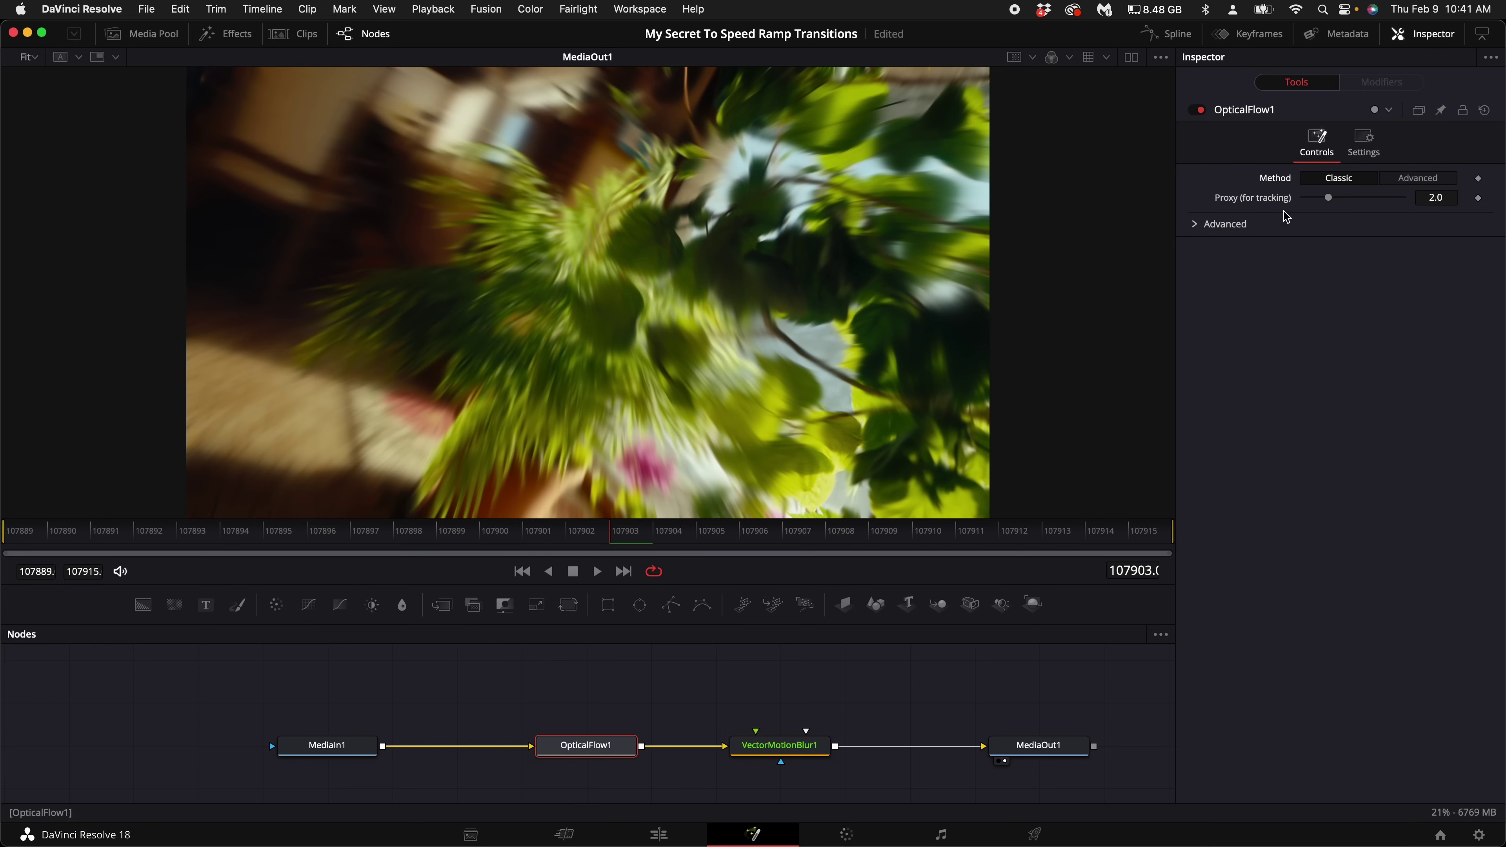
{"action": "left_click", "coordinate": [1195, 225]}
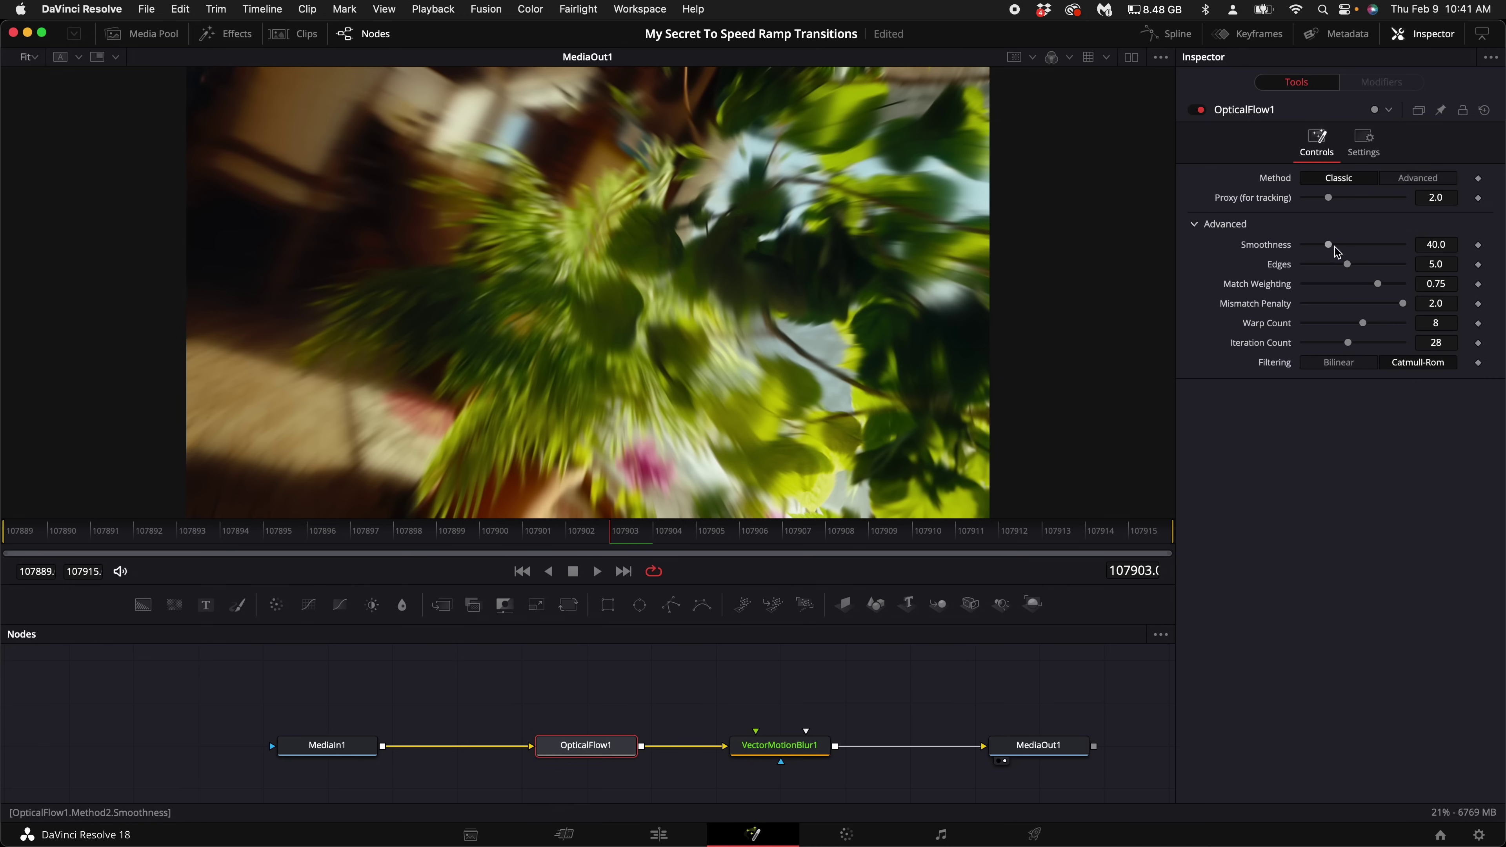
{"action": "mouse_move", "coordinate": [1337, 252]}
{"action": "left_mouse_down"}
{"action": "mouse_move", "coordinate": [1367, 250]}
{"action": "mouse_move", "coordinate": [1353, 266]}
{"action": "left_mouse_up"}
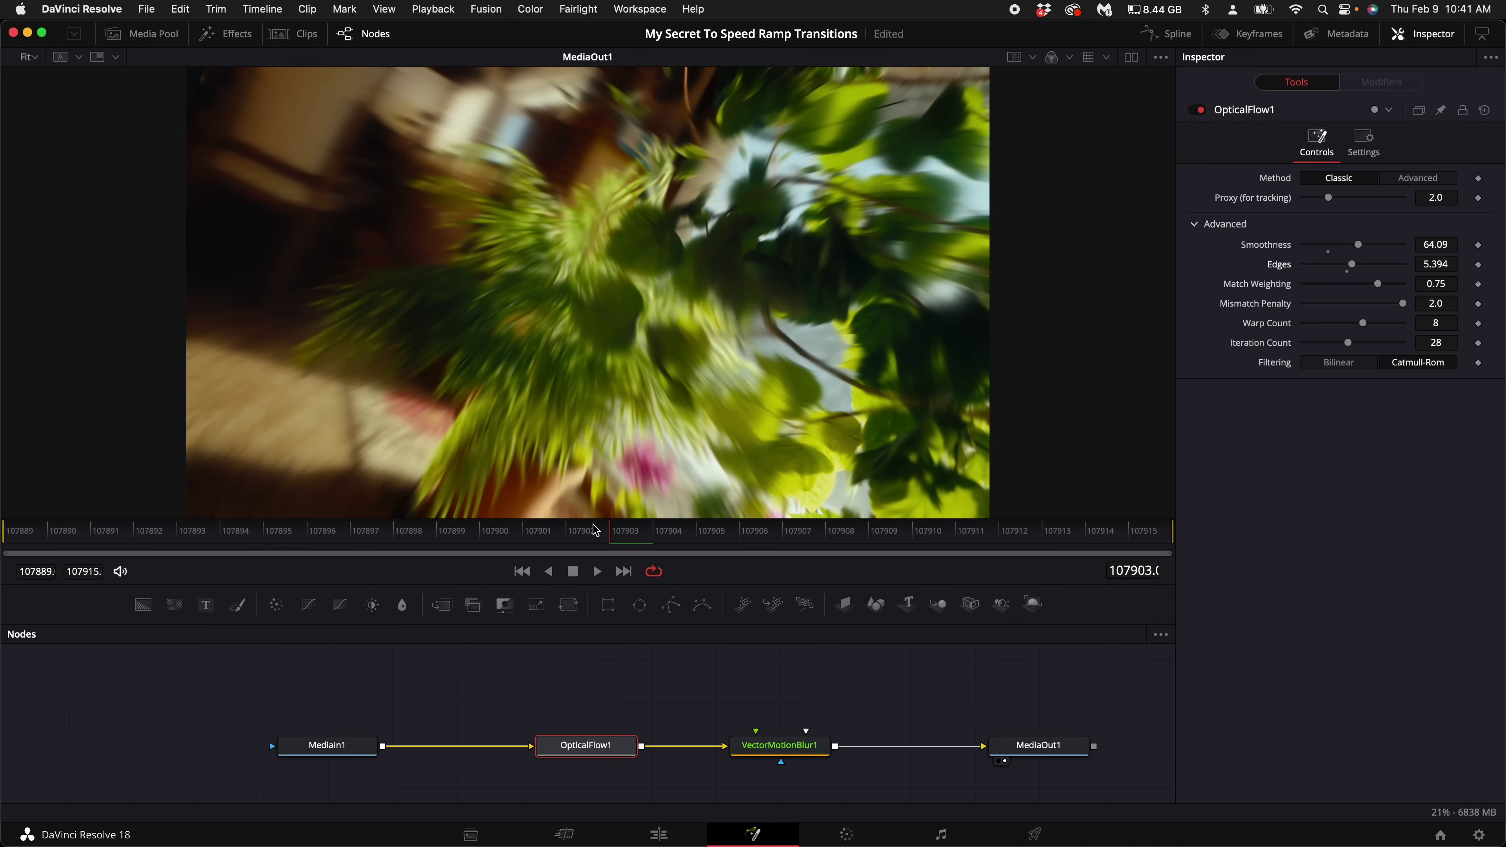
{"action": "left_click", "coordinate": [778, 757]}
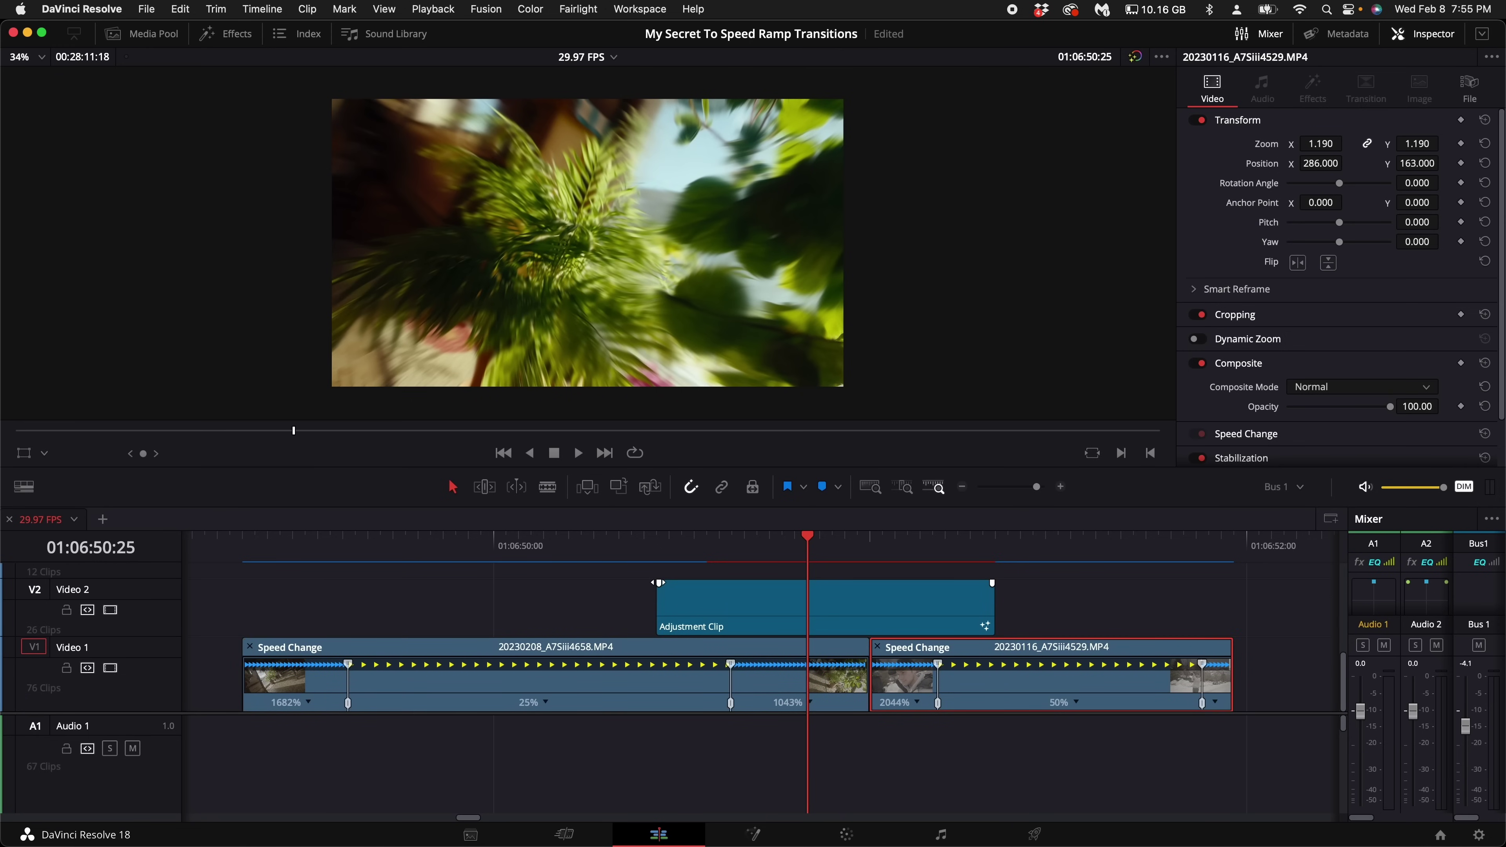
Add fade-in and fade-out ramps to the adjustment clip and disable it with D.
{"action": "left_click_drag", "start_coordinate": [659, 582], "coordinate": [700, 584]}
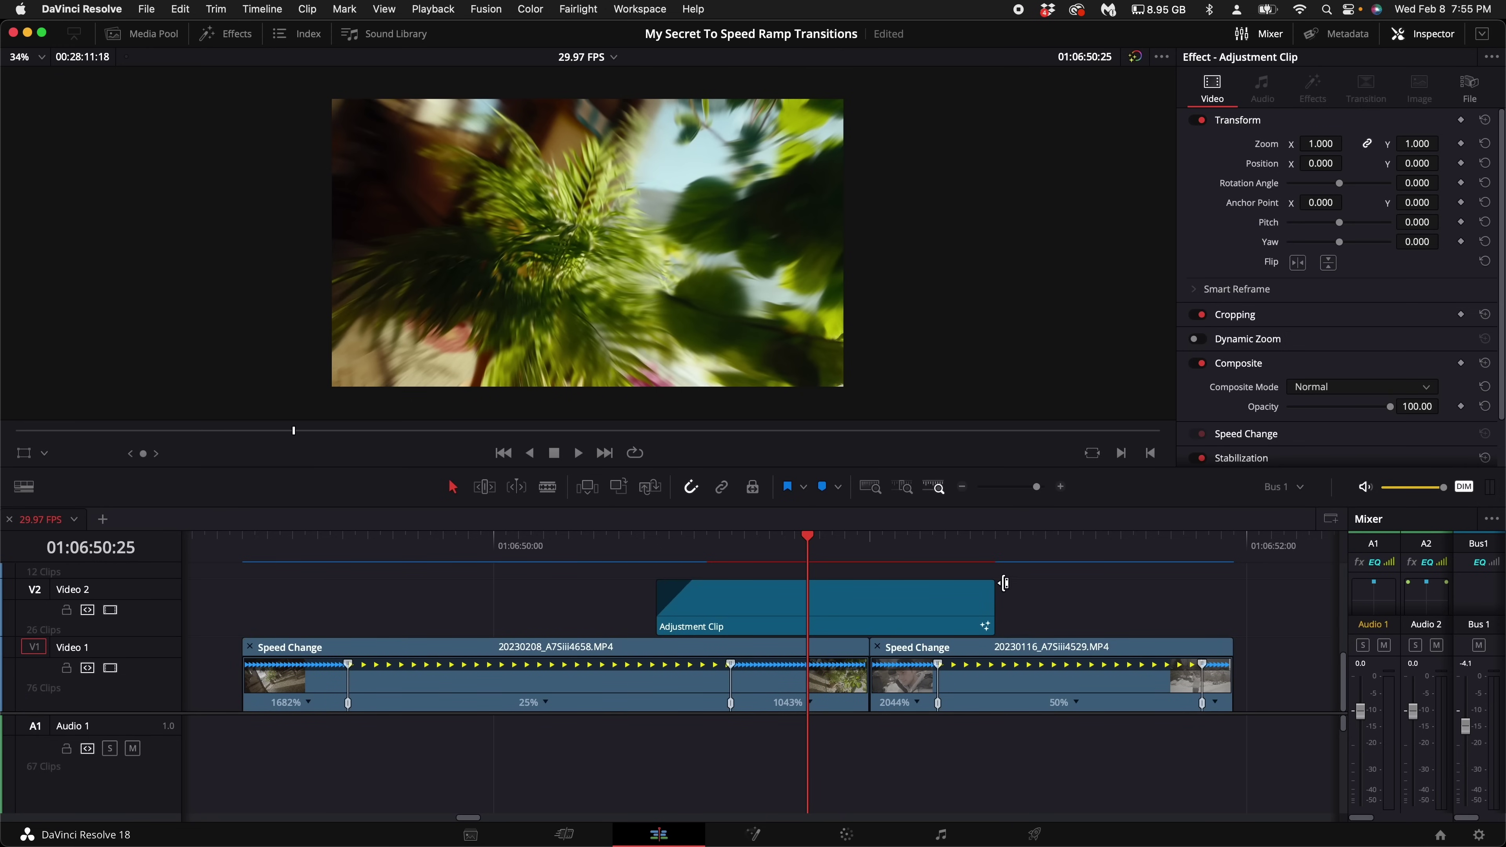
{"action": "left_click_drag", "start_coordinate": [992, 582], "coordinate": [944, 582]}
{"action": "left_click_drag", "start_coordinate": [695, 582], "coordinate": [704, 582]}
{"action": "left_click_drag", "start_coordinate": [943, 582], "coordinate": [932, 582]}
{"action": "left_click", "coordinate": [788, 617]}
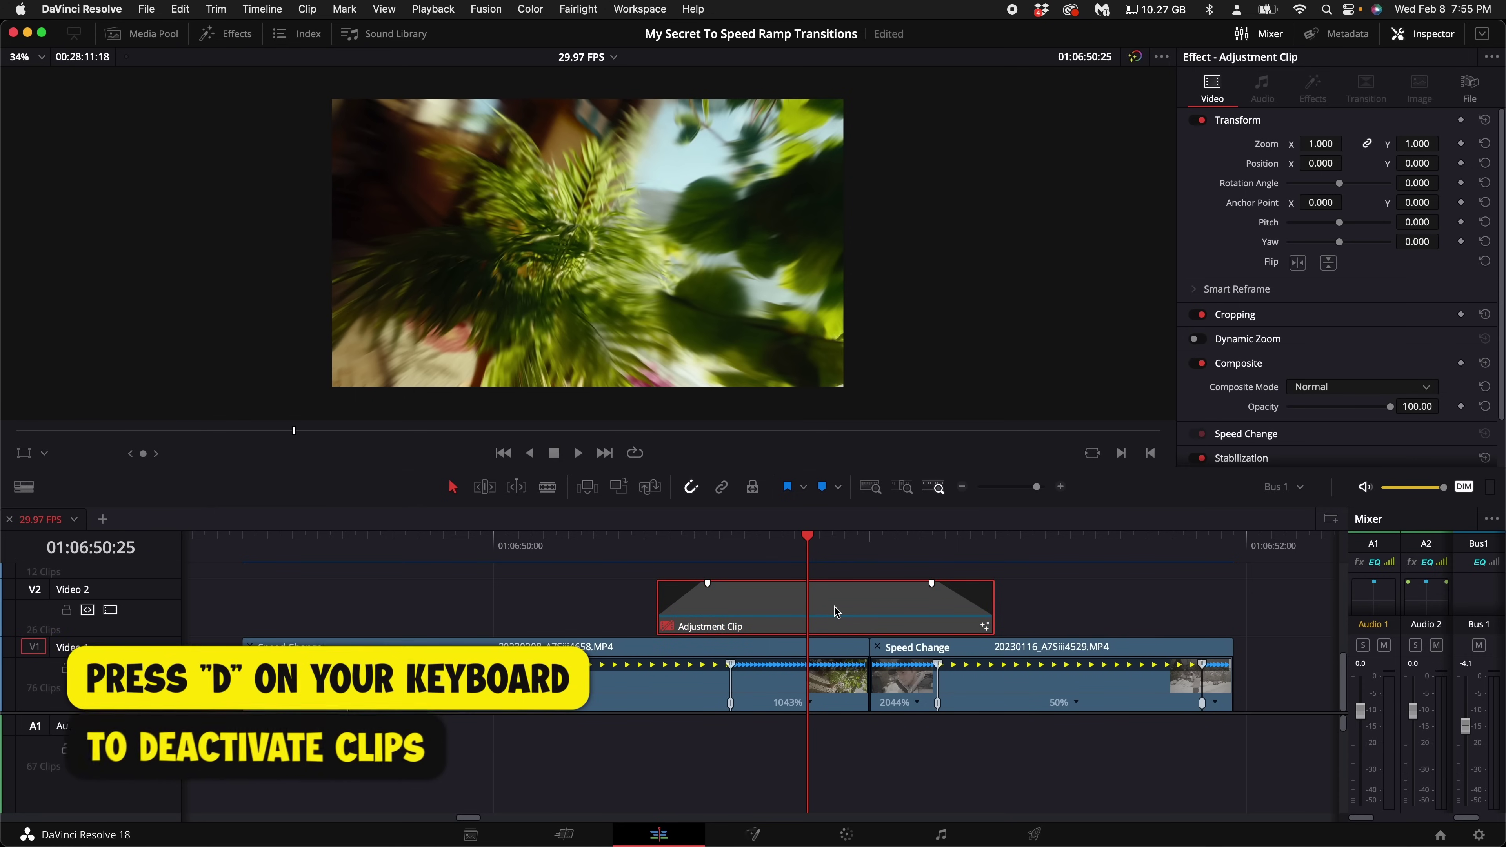
{"action": "left_click", "coordinate": [869, 611]}
{"action": "key", "text": "d"}
Place copies of the adjustment clip along Video 2, trimming each to its transition.
{"action": "left_click_drag", "start_coordinate": [869, 611], "coordinate": [454, 612]}
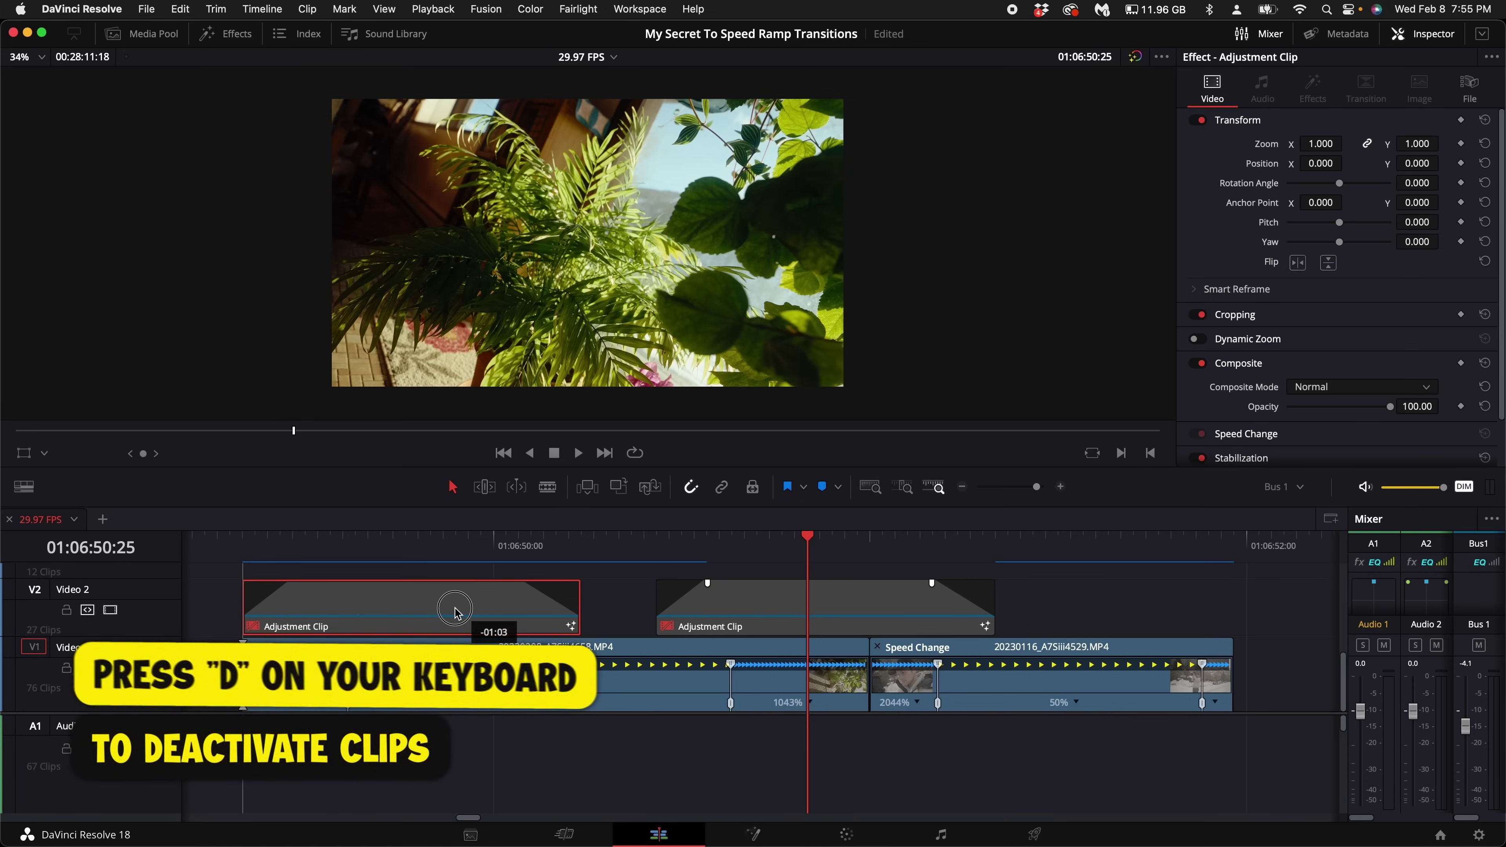
{"action": "left_click_drag", "start_coordinate": [583, 603], "coordinate": [344, 583]}
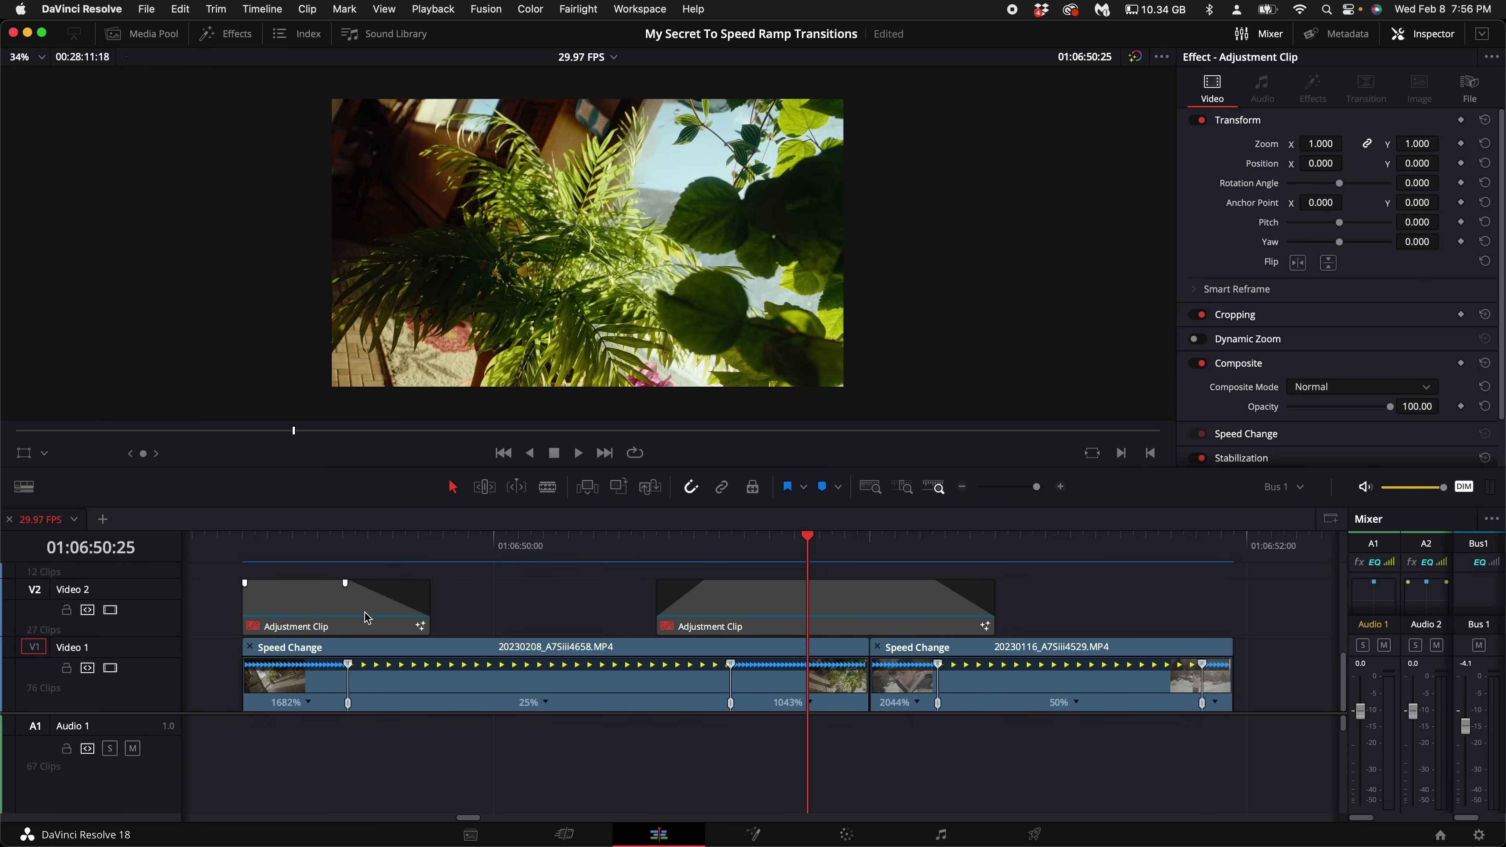
{"action": "left_click", "coordinate": [330, 620]}
{"action": "left_click_drag", "start_coordinate": [298, 620], "coordinate": [1207, 591]}
{"action": "scroll", "coordinate": [1162, 599], "scroll_direction": "right", "scroll_amount": 5}
{"action": "left_click_drag", "start_coordinate": [1108, 611], "coordinate": [1018, 618]}
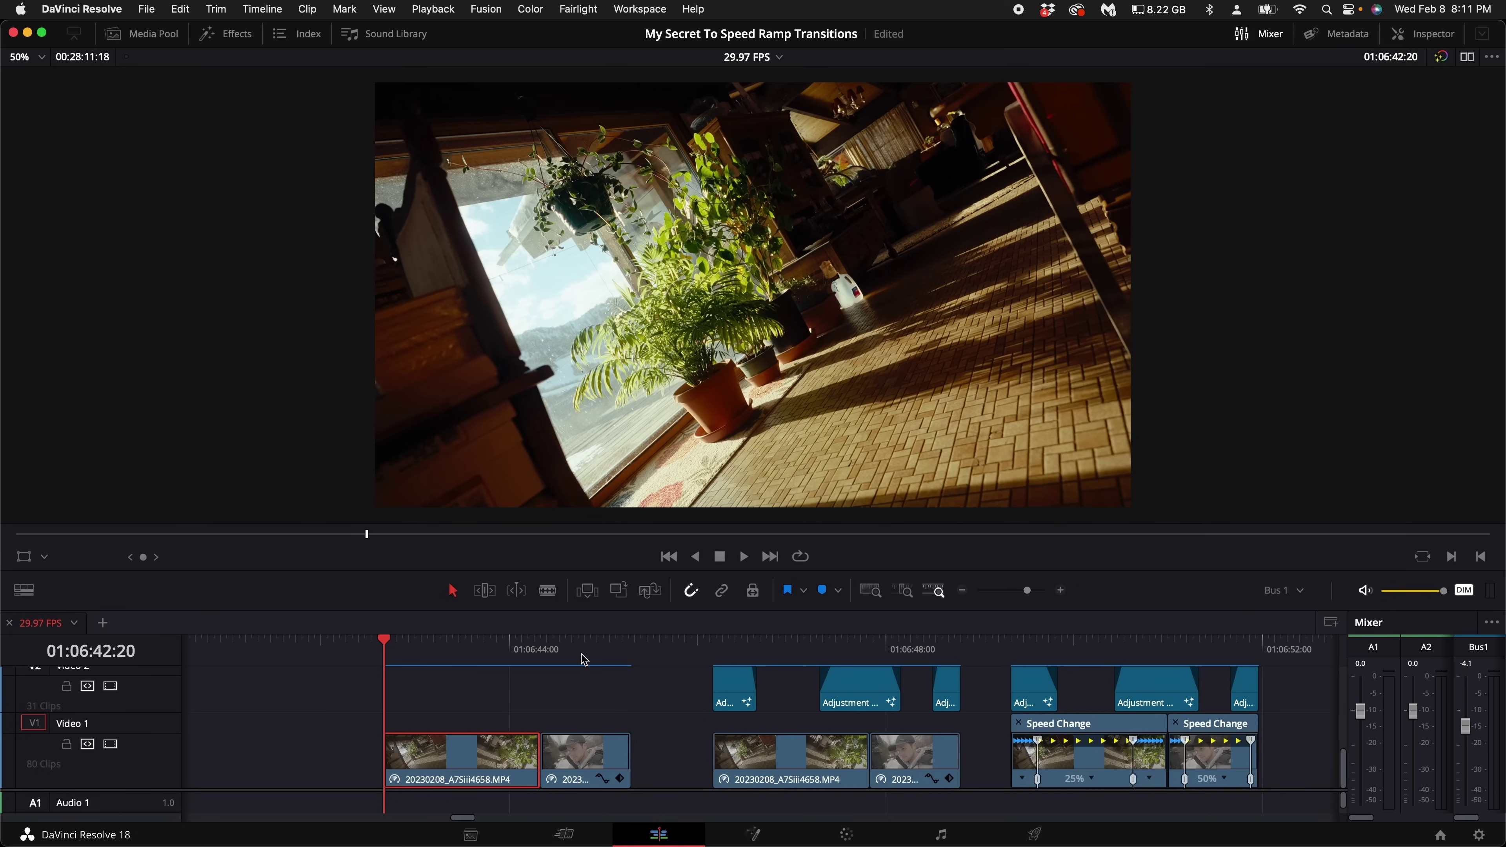
Play back the timeline from about 01:06:44:03 to preview the transitions.
{"action": "key", "text": "space"}
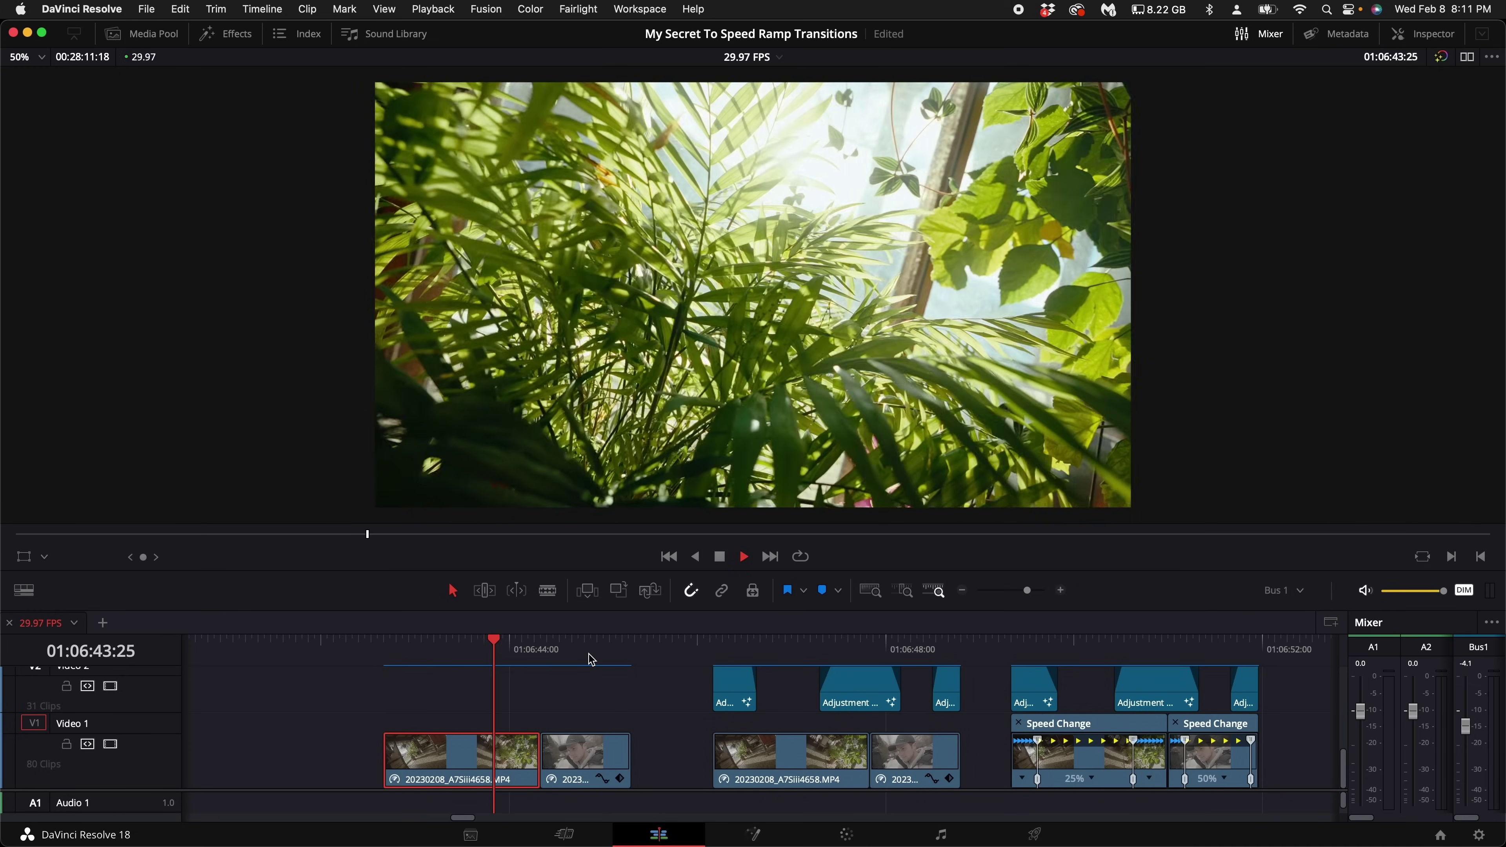
{"action": "key", "text": "space"}
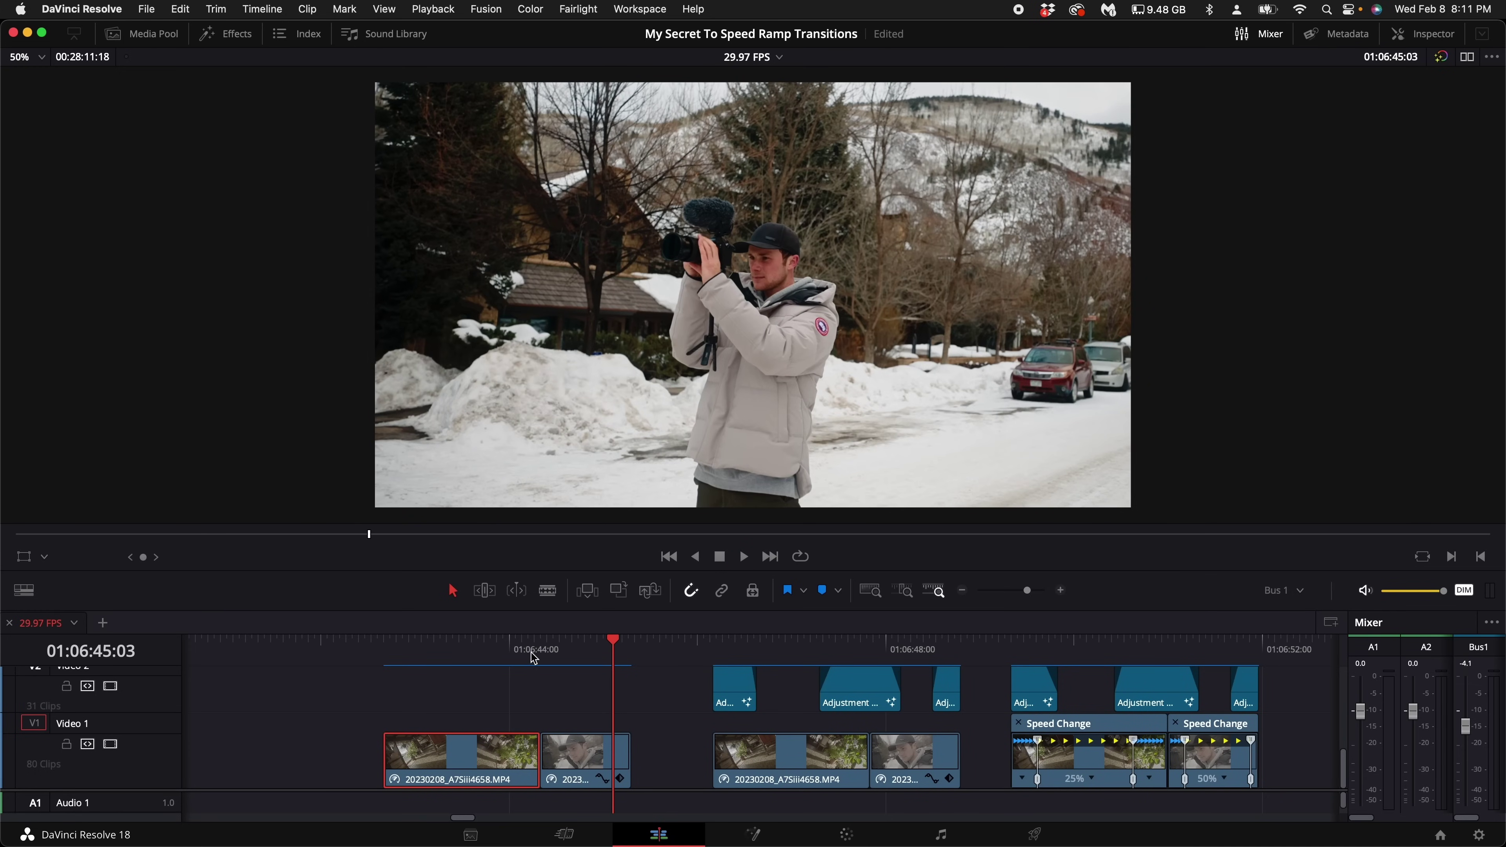
{"action": "left_click", "coordinate": [521, 649]}
{"action": "key", "text": "space"}
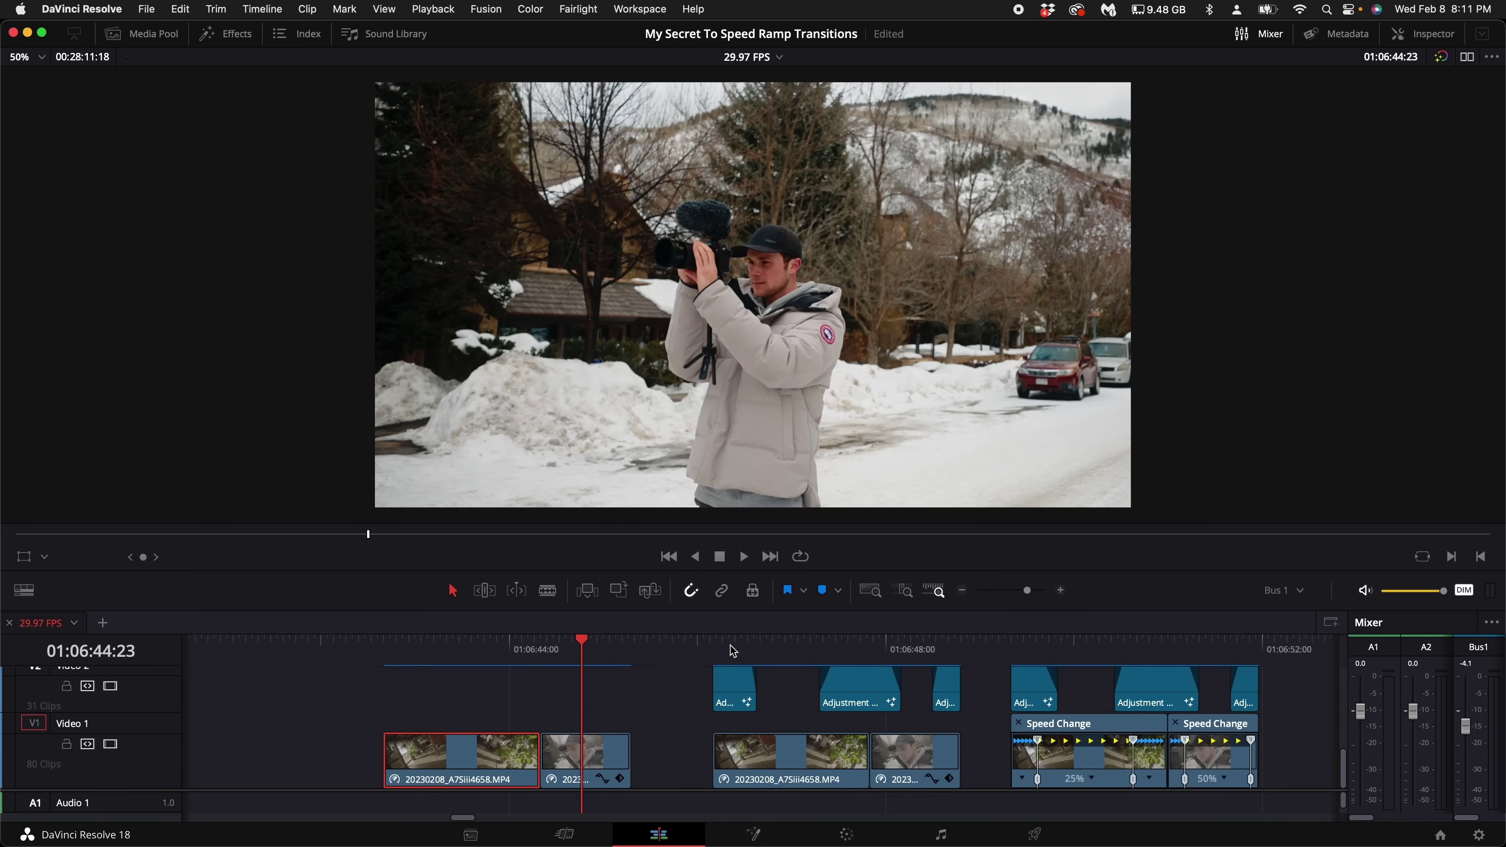
Select the adjustment clip at 01:06:46:10 and view its node graph in Fusion.
{"action": "left_click", "coordinate": [732, 651]}
{"action": "left_click", "coordinate": [735, 688]}
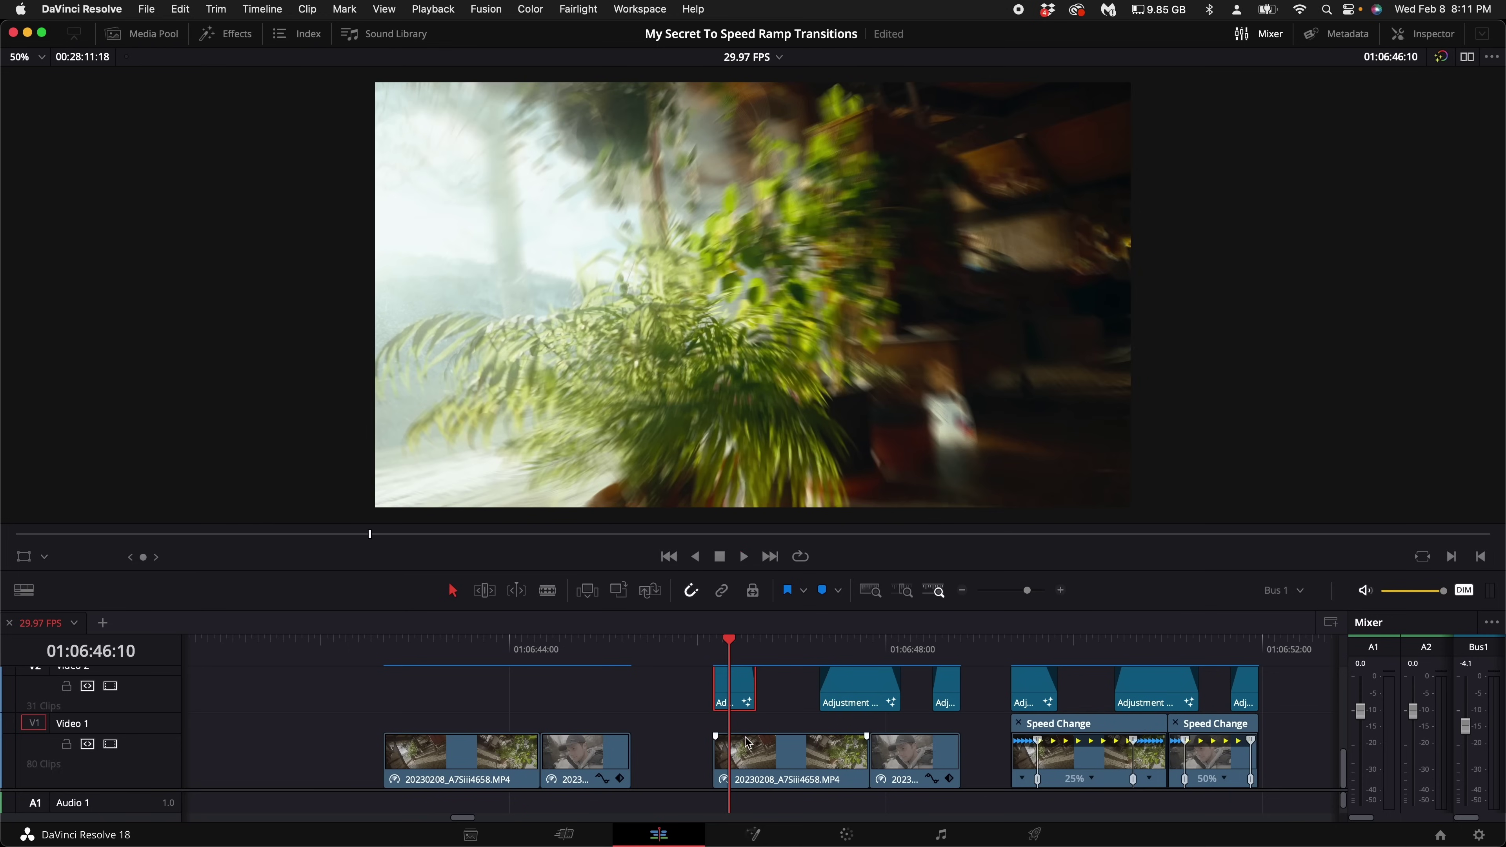
{"action": "left_click", "coordinate": [753, 834]}
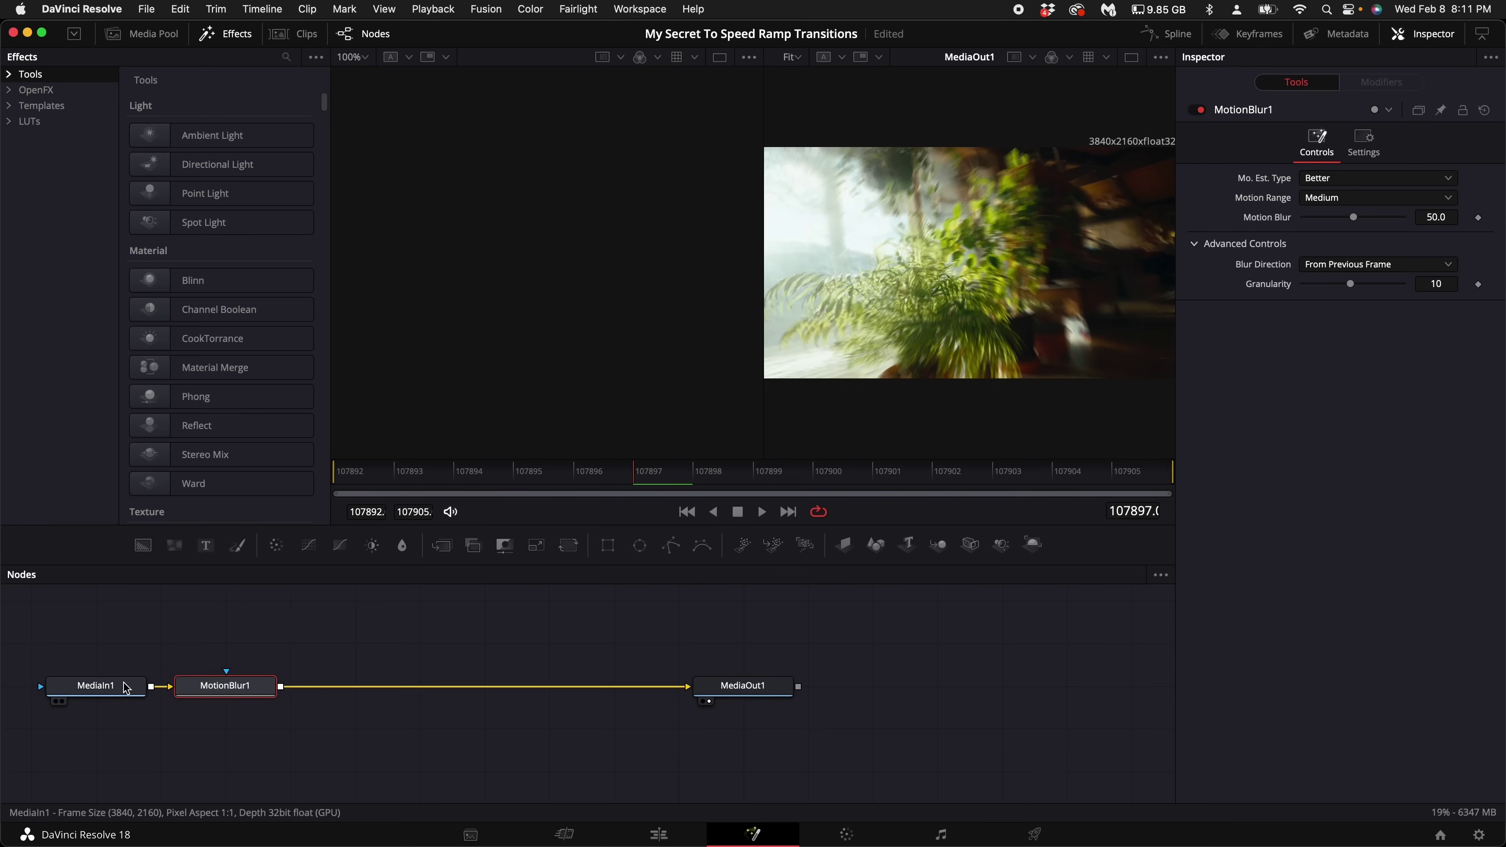
Move MotionBlur1 to the middle of the chain and keep motion estimation at Better.
{"action": "left_click_drag", "start_coordinate": [240, 691], "coordinate": [372, 692]}
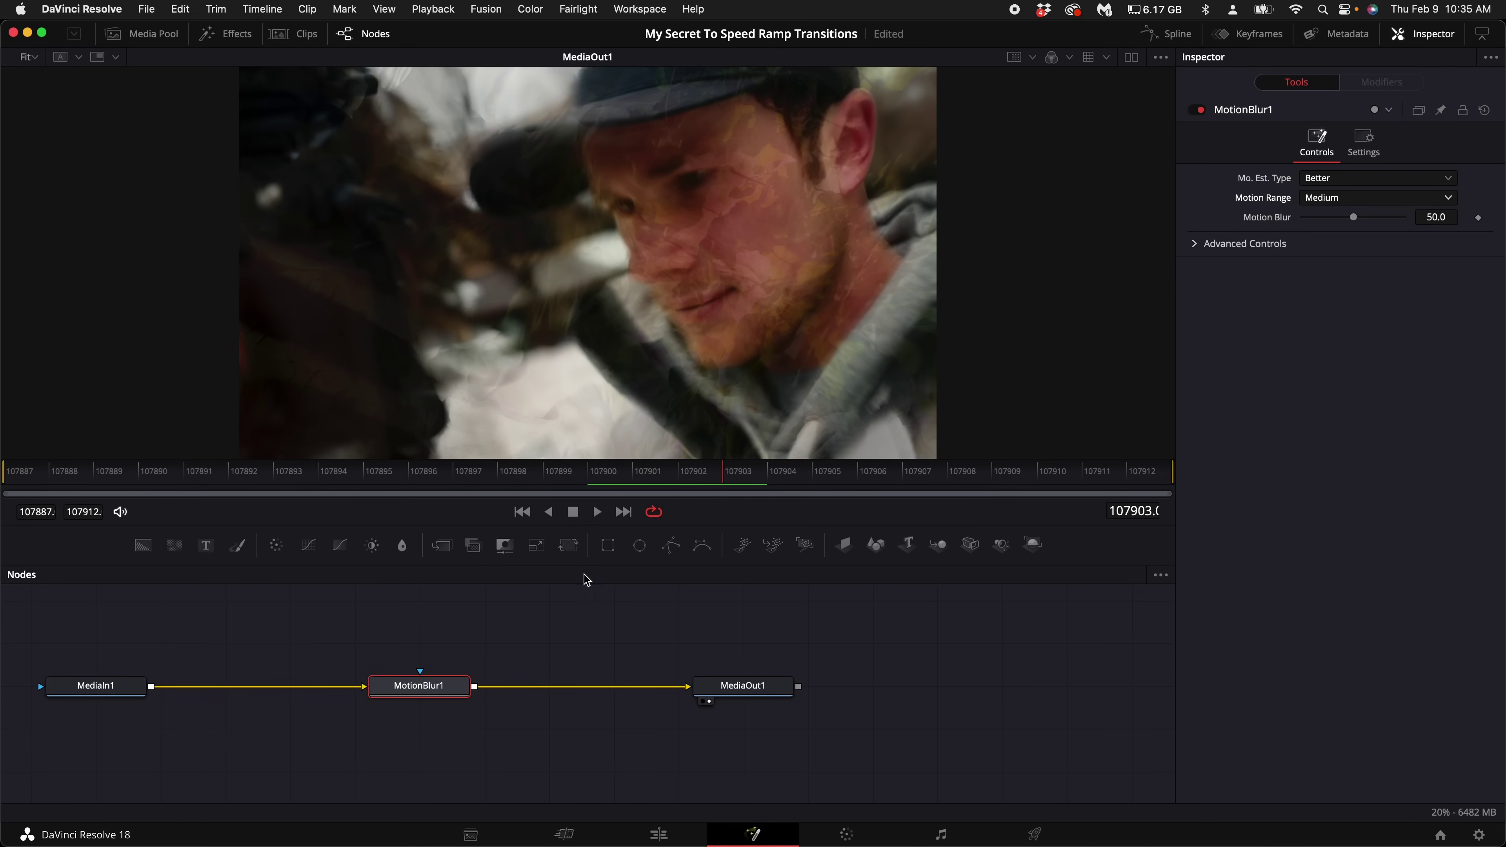
{"action": "left_click", "coordinate": [1384, 178]}
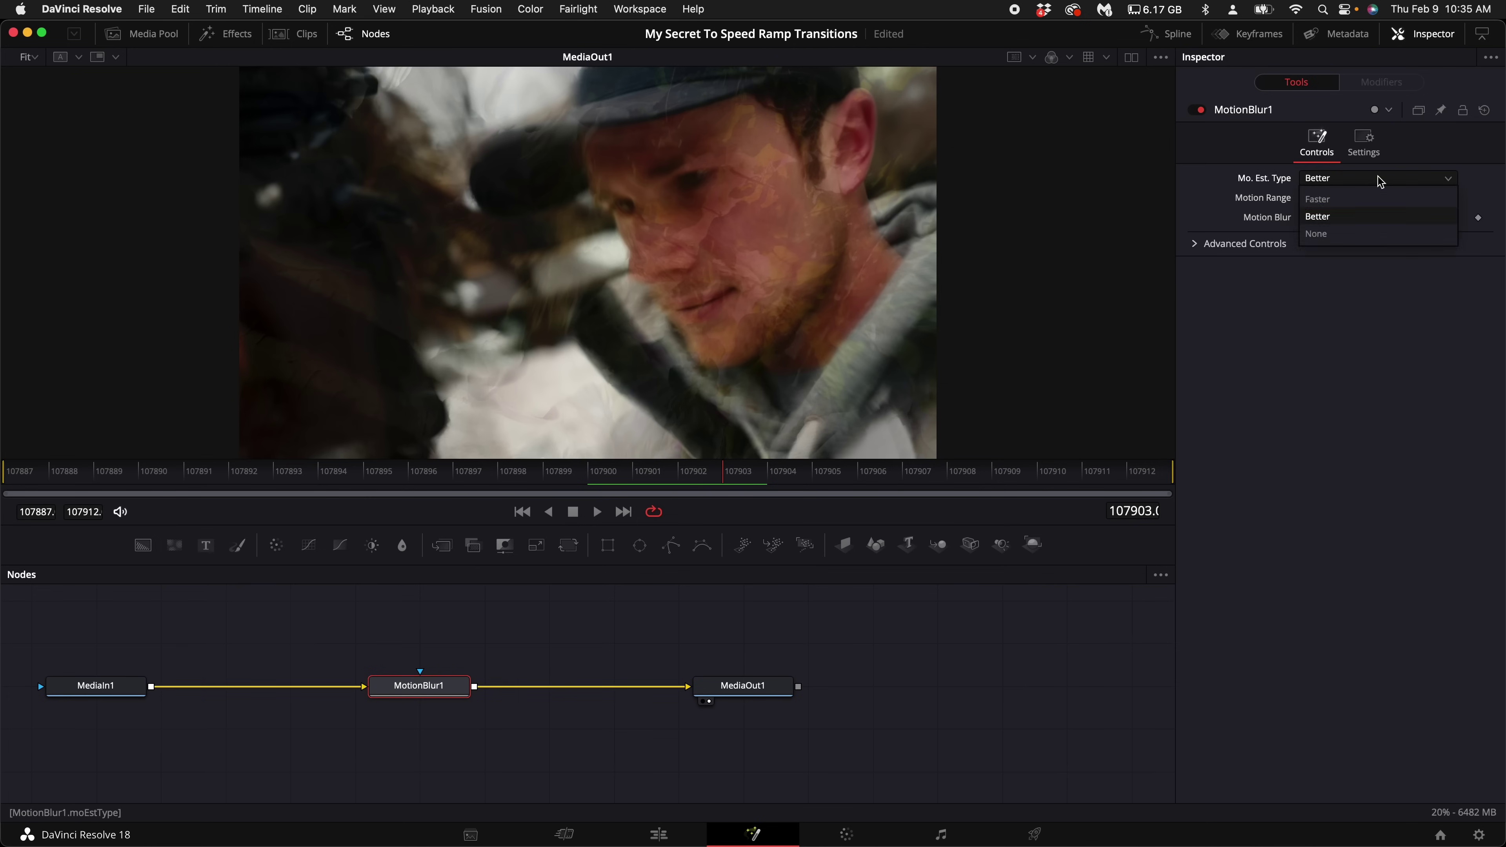
{"action": "left_click", "coordinate": [1373, 218]}
Set MotionBlur1's Motion Range to Medium and raise Motion Blur to 100.0.
{"action": "left_click", "coordinate": [1371, 198]}
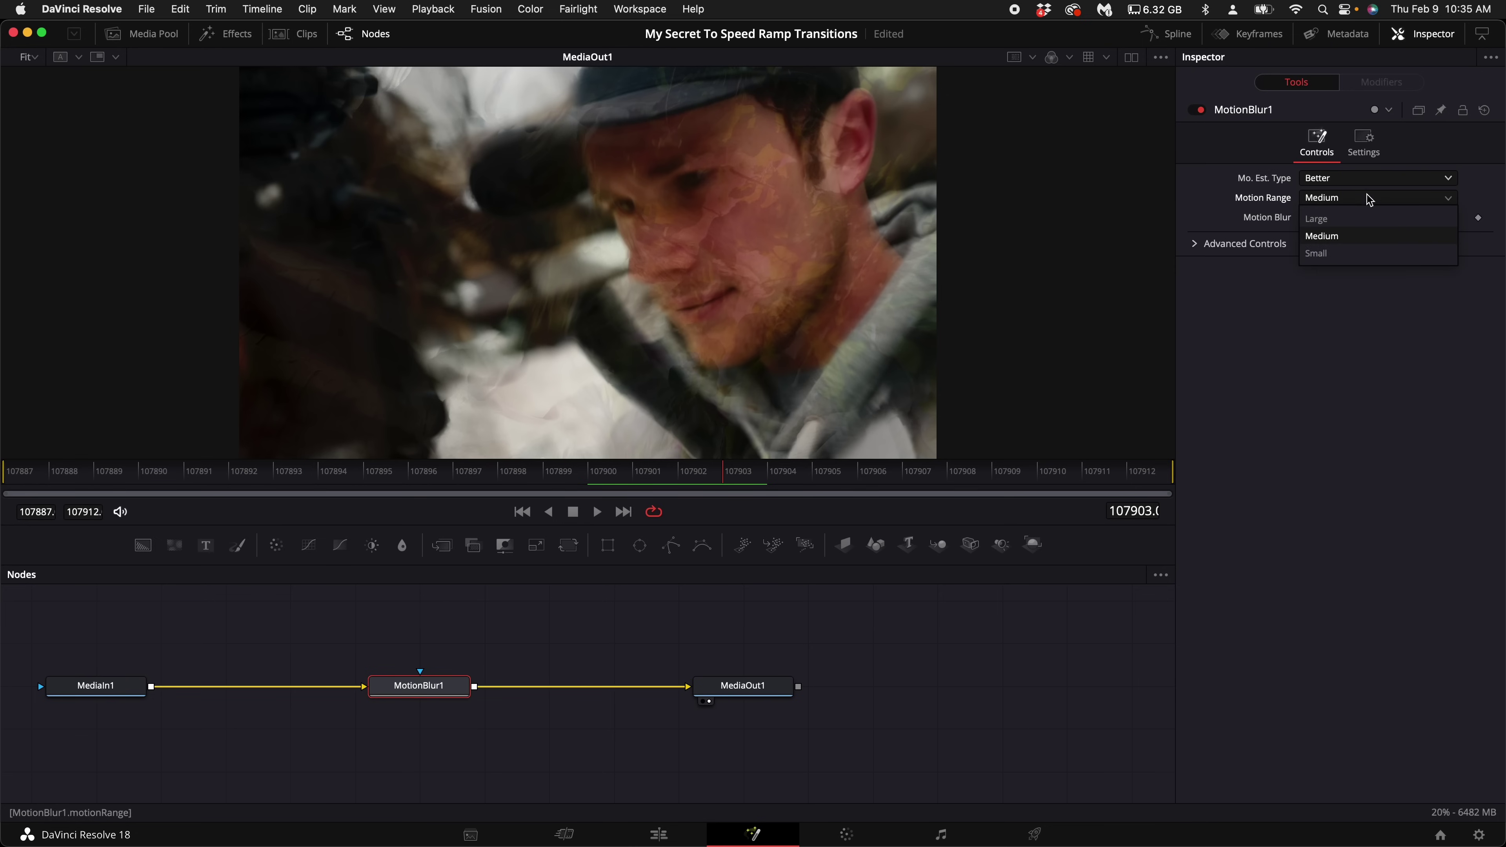
{"action": "left_click", "coordinate": [1351, 253]}
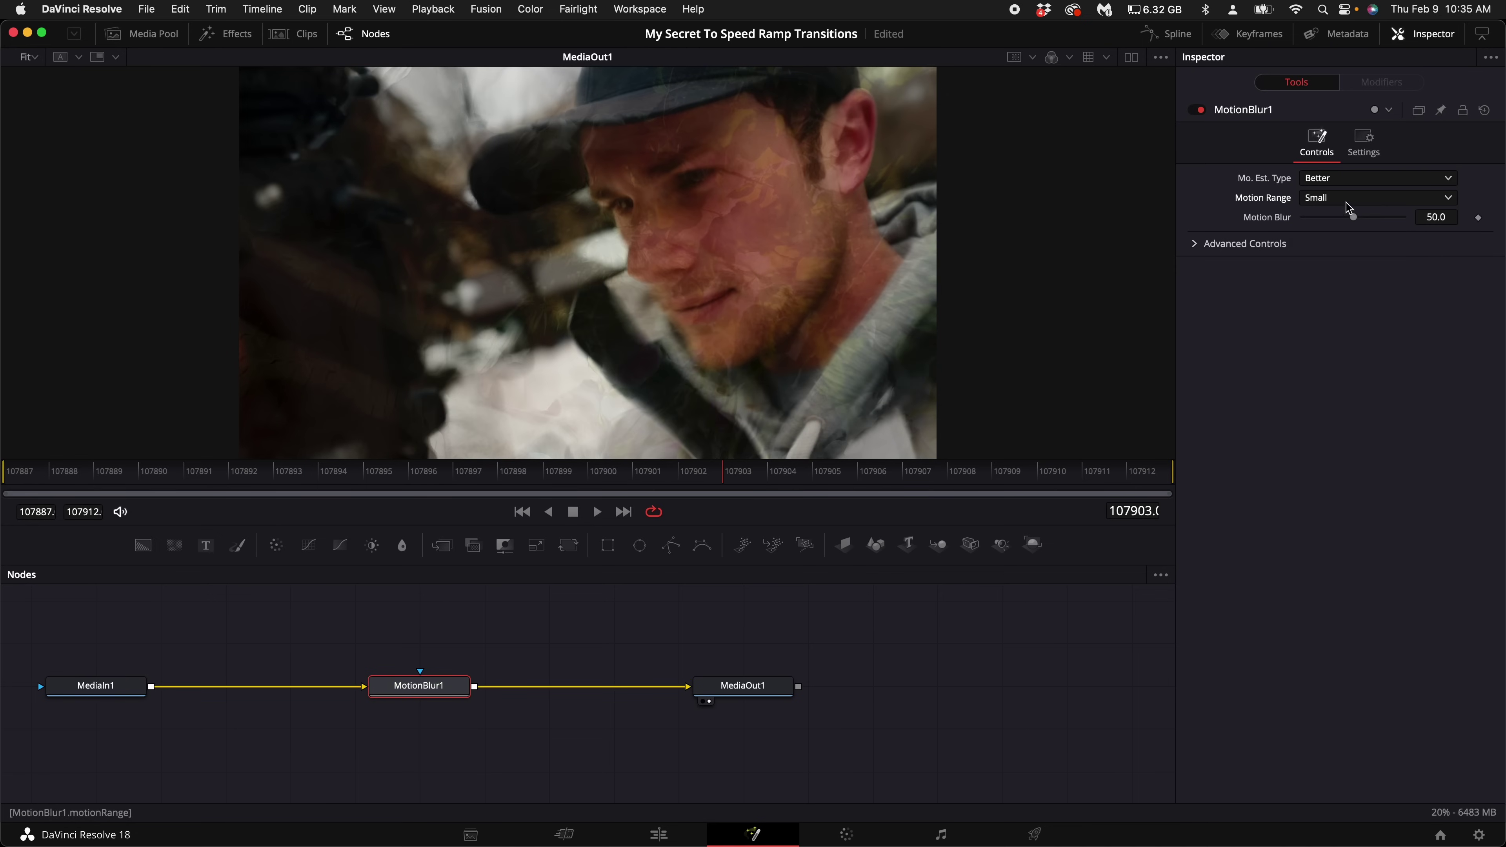
{"action": "left_click", "coordinate": [1349, 198]}
{"action": "left_click", "coordinate": [1344, 237]}
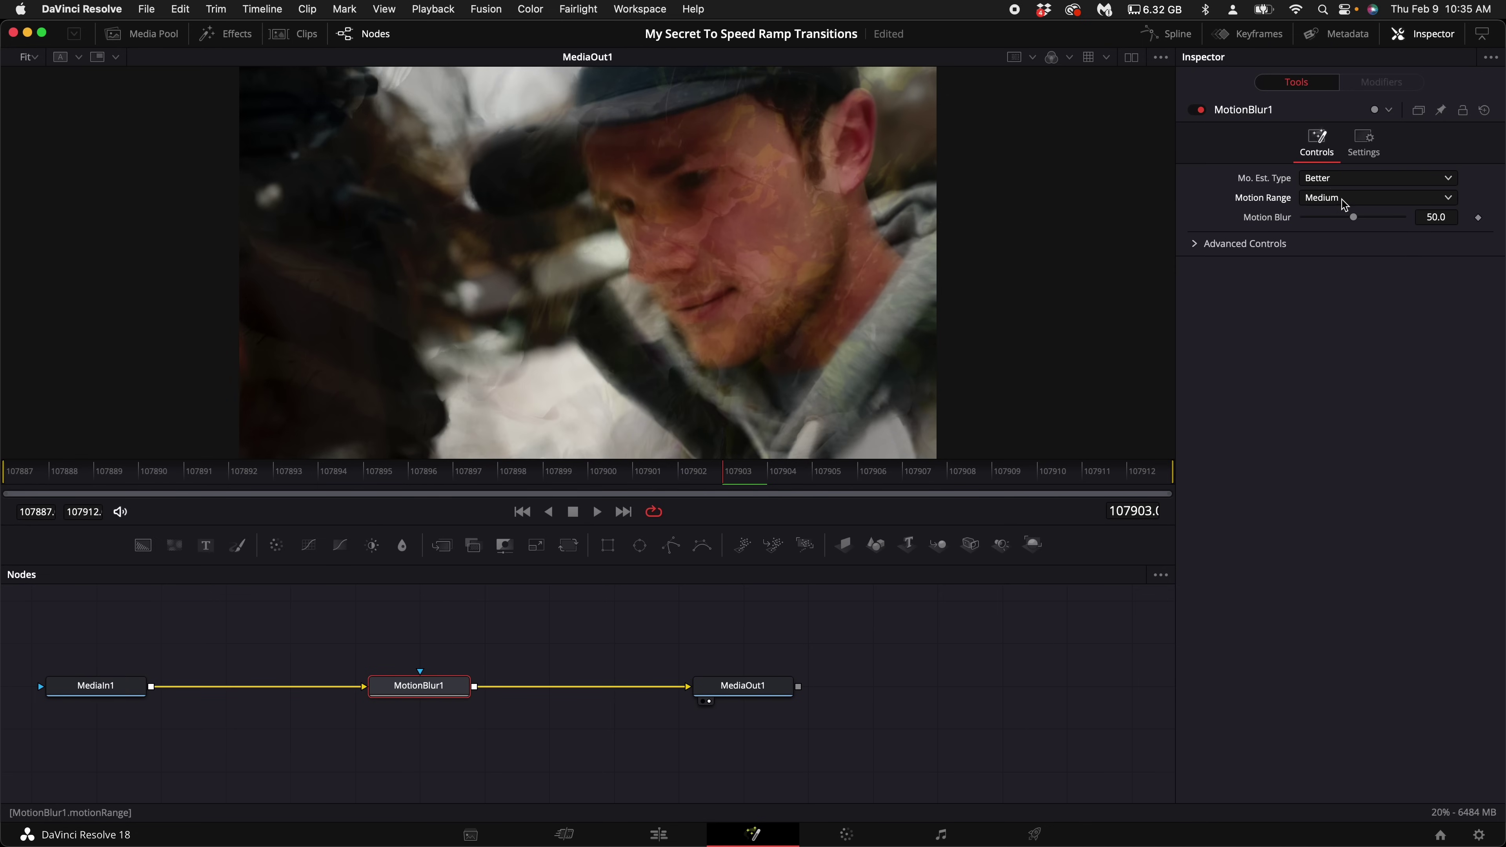
{"action": "left_click", "coordinate": [1347, 199]}
{"action": "left_click", "coordinate": [1345, 219]}
{"action": "left_click", "coordinate": [1346, 199]}
{"action": "left_click", "coordinate": [1345, 236]}
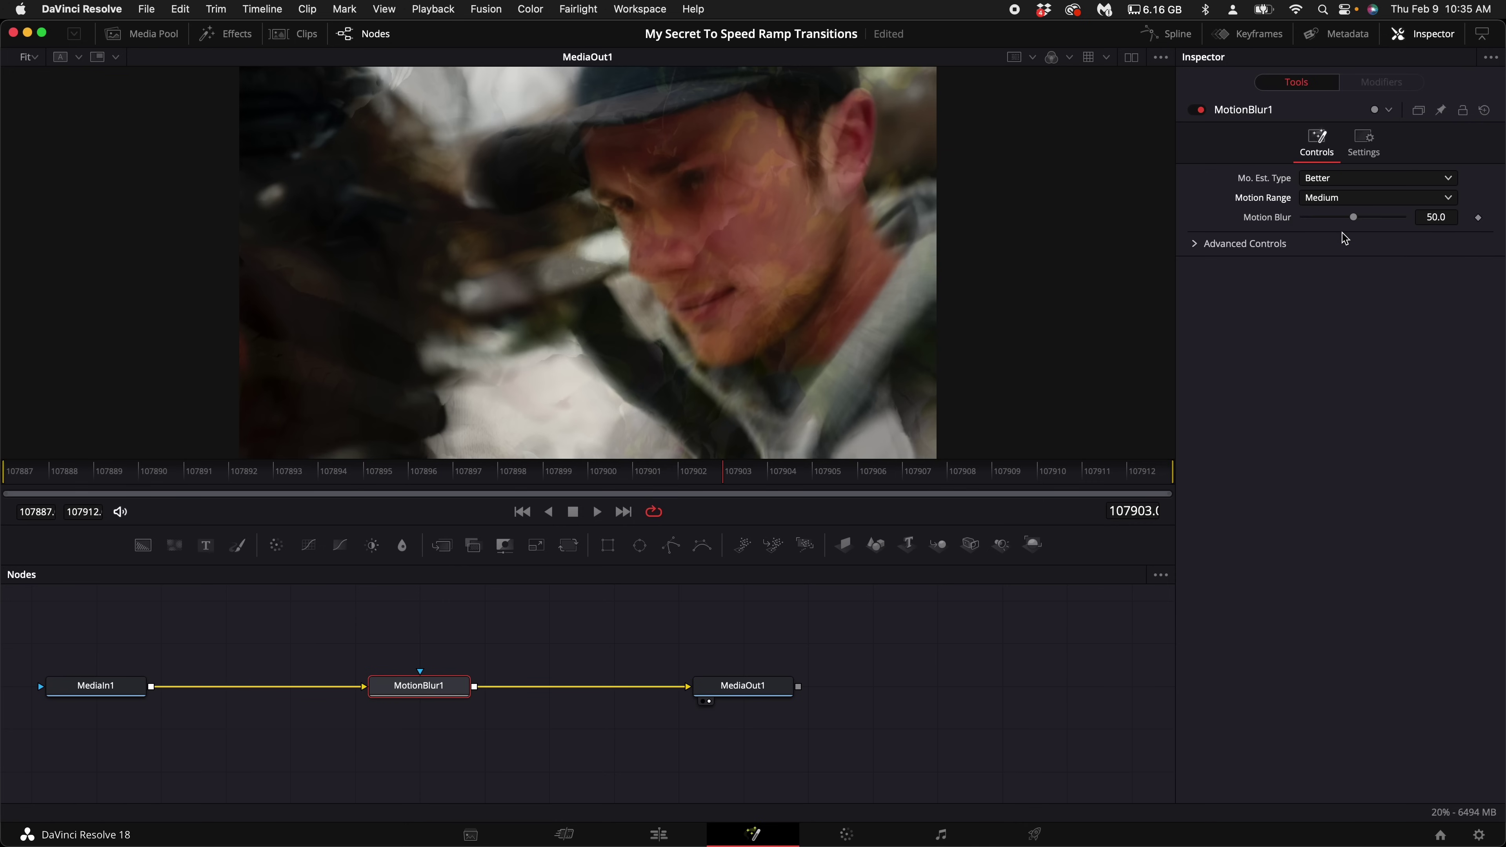
{"action": "left_click_drag", "start_coordinate": [1353, 217], "coordinate": [1414, 215]}
{"action": "left_click", "coordinate": [701, 482]}
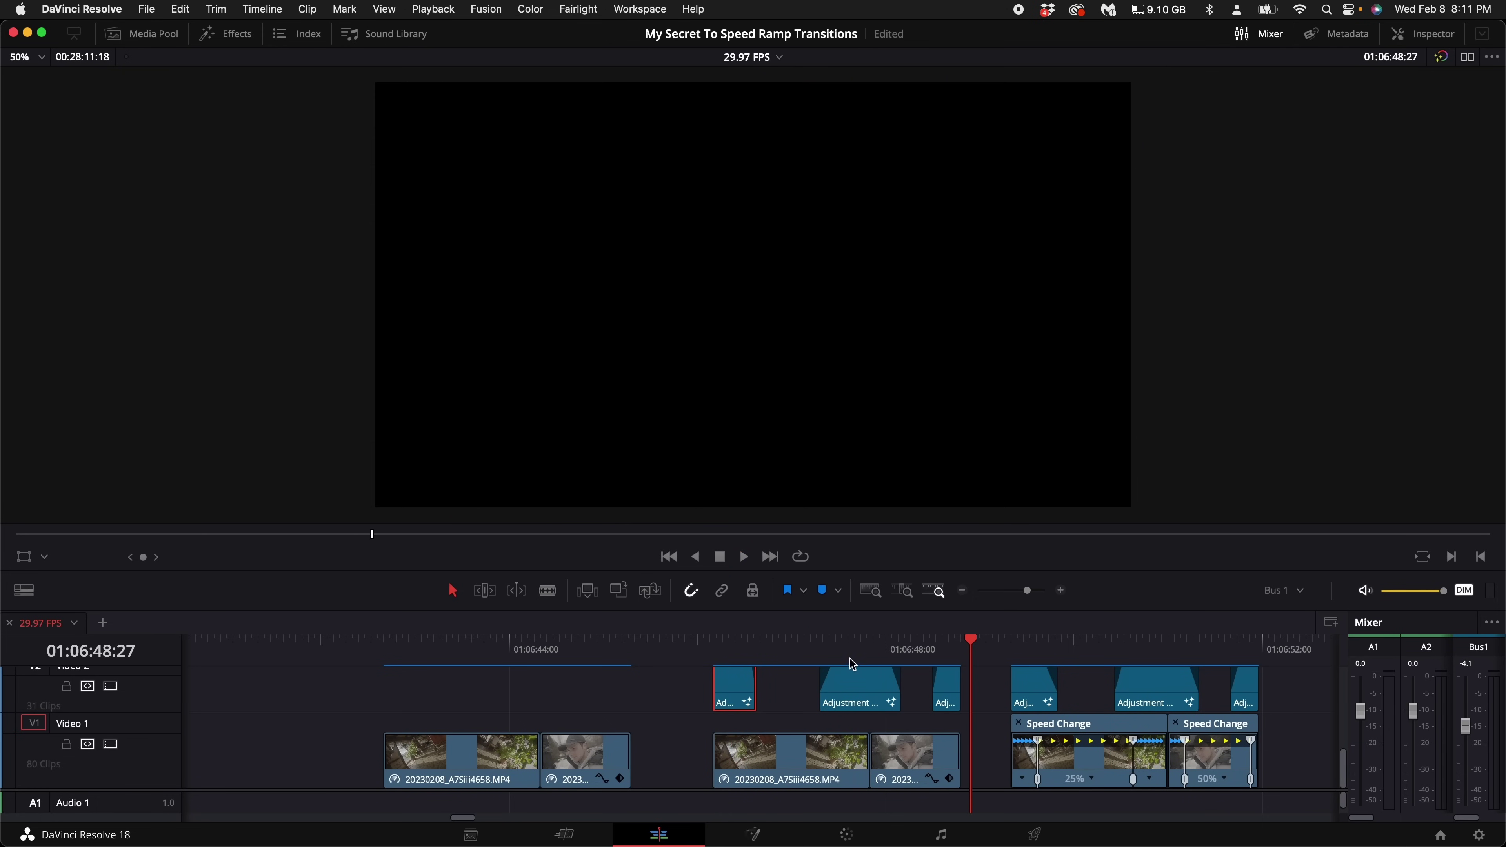
{"action": "left_click", "coordinate": [853, 644]}
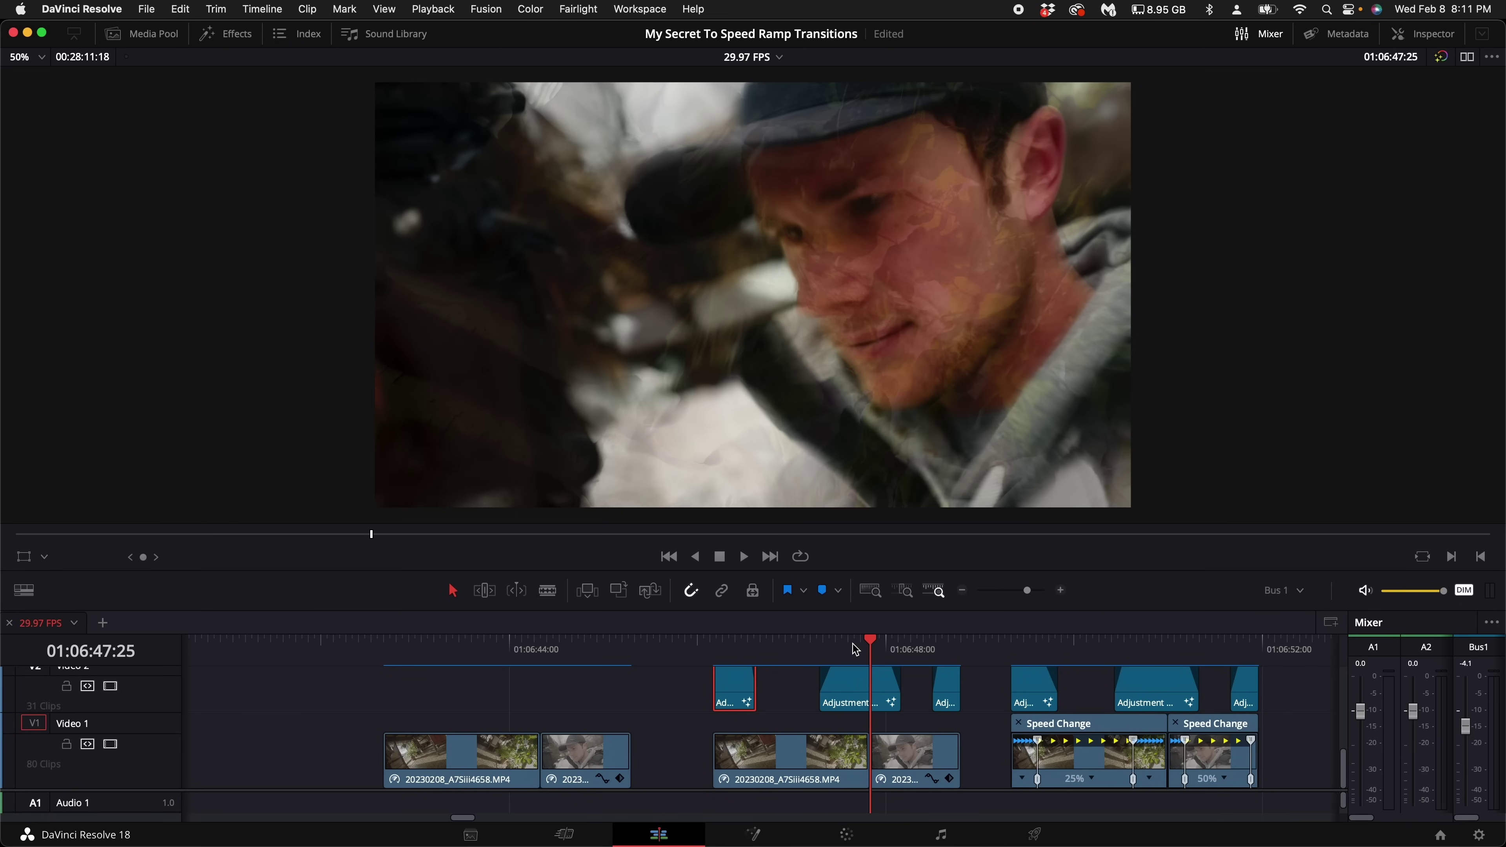
{"action": "key", "text": "Right"}
{"action": "key", "text": "Right"}
{"action": "key", "text": "Left"}
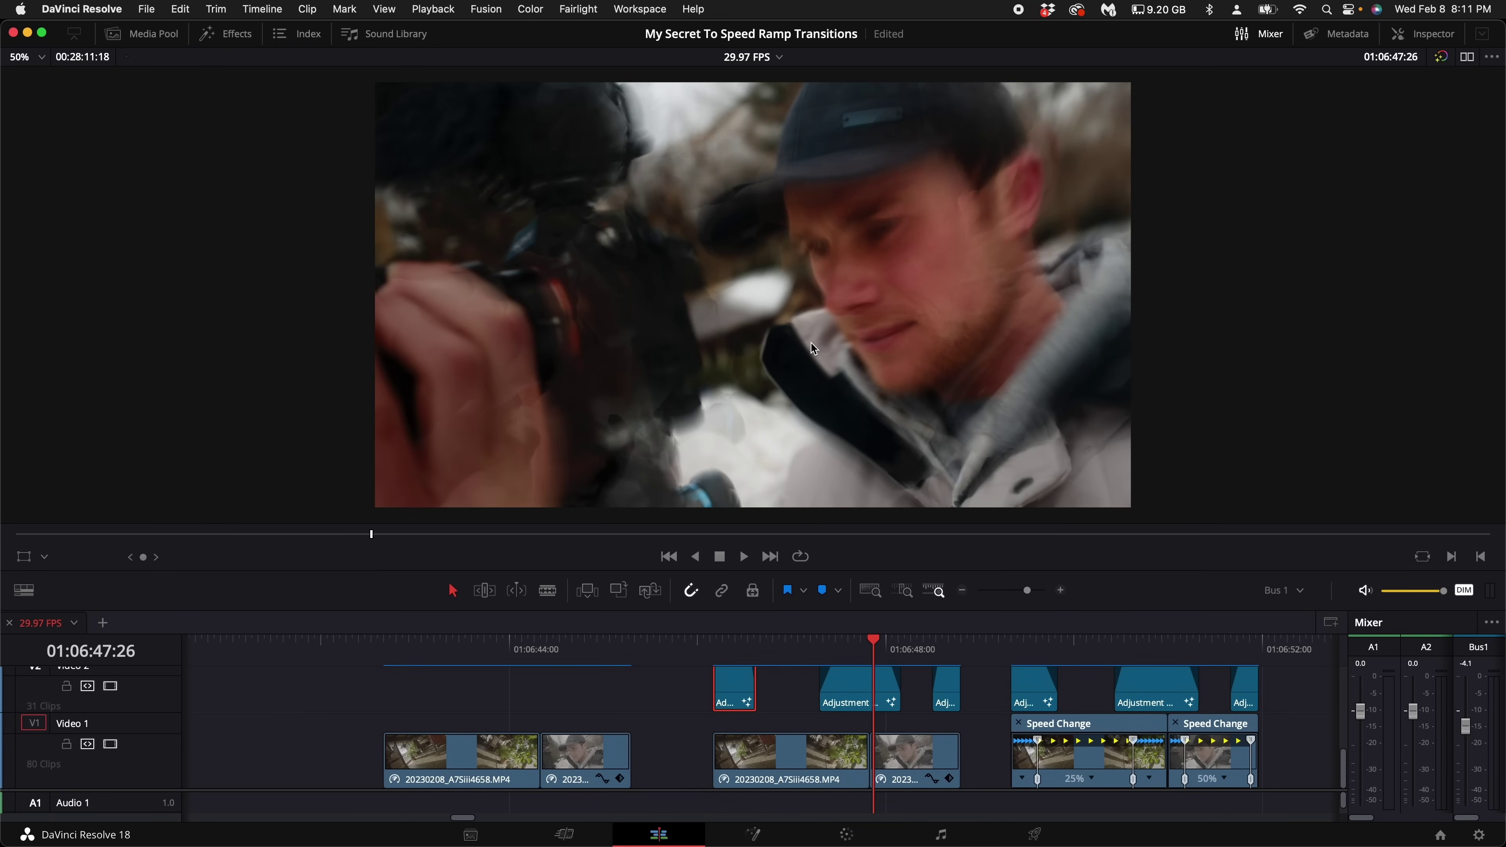
{"action": "key", "text": "Left"}
{"action": "key", "text": "Left"}
{"action": "key", "text": "Right"}
{"action": "key", "text": "Right"}
{"action": "key", "text": "Right"}
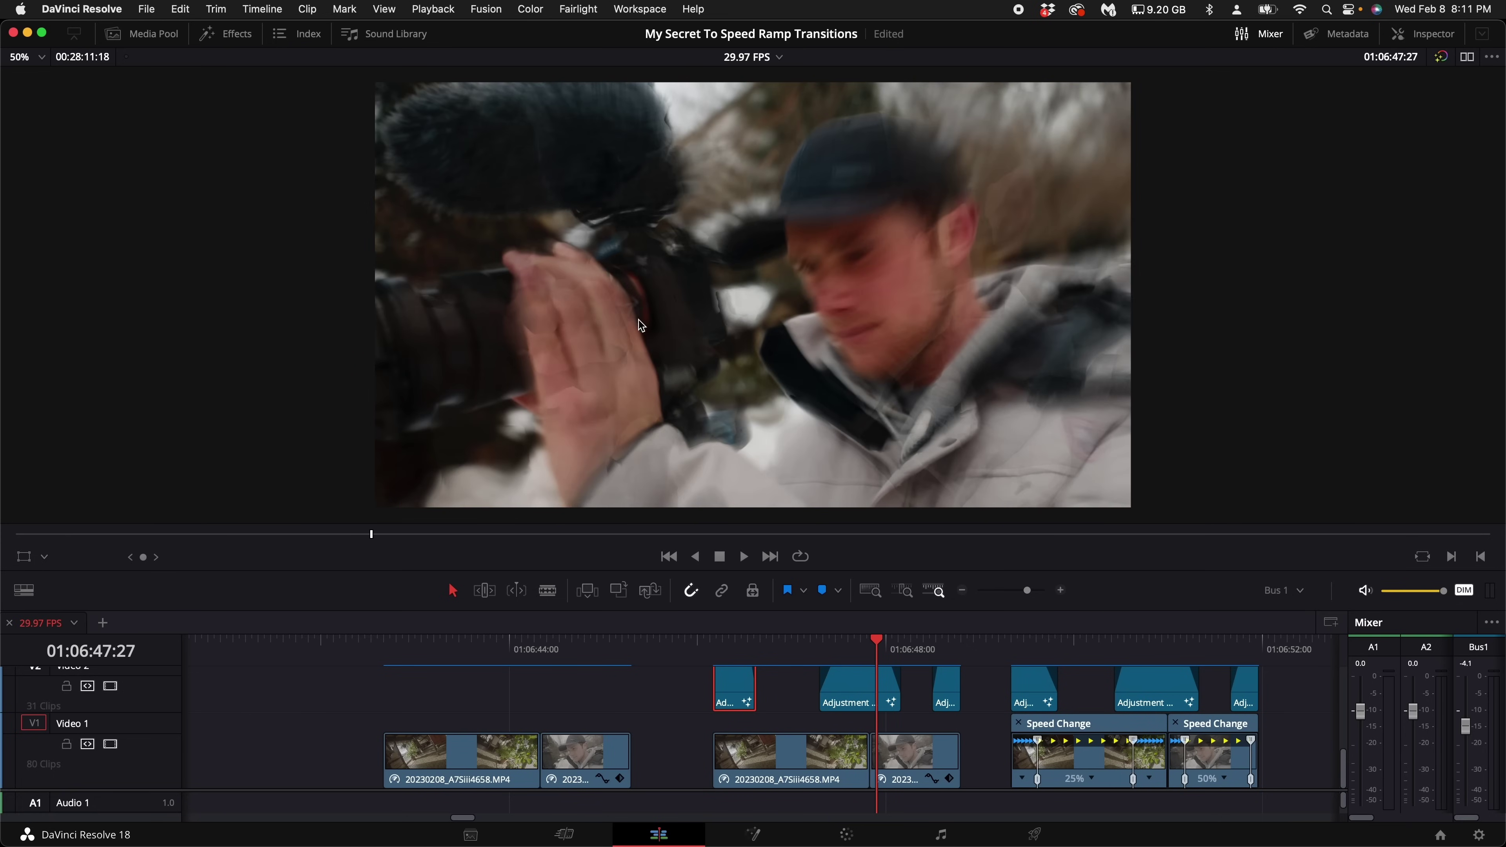
{"action": "key", "text": "Right"}
{"action": "key", "text": "Right"}
{"action": "key", "text": "Right"}
{"action": "key", "text": "Right"}
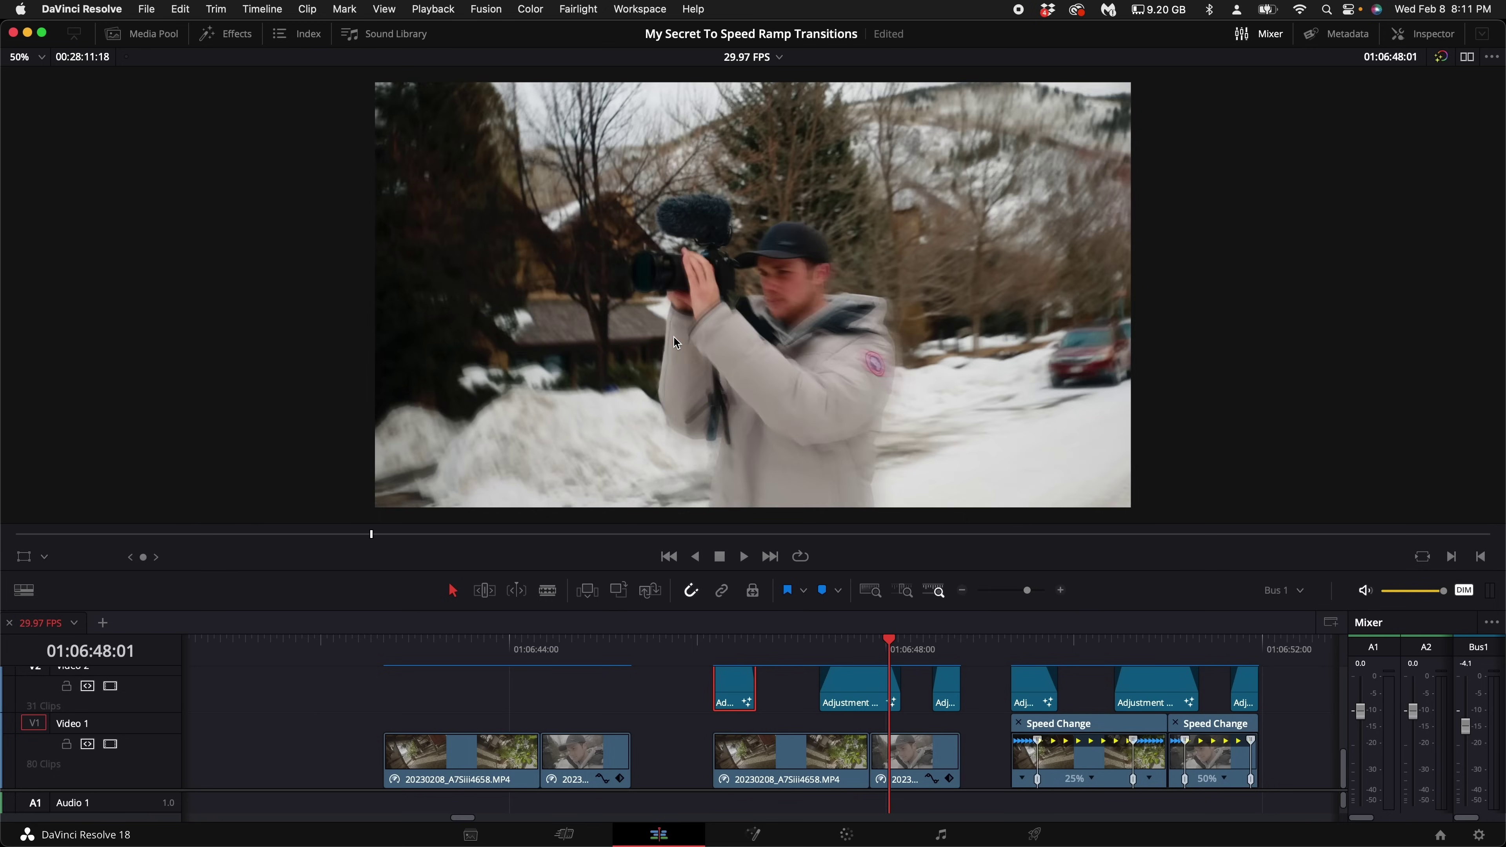
{"action": "key", "text": "Left"}
{"action": "key", "text": "Left"}
{"action": "key", "text": "Left"}
{"action": "key", "text": "Left"}
{"action": "key", "text": "Left"}
{"action": "key", "text": "Left"}
{"action": "key", "text": "Left"}
{"action": "key", "text": "Left"}
{"action": "key", "text": "Left"}
{"action": "key", "text": "Left"}
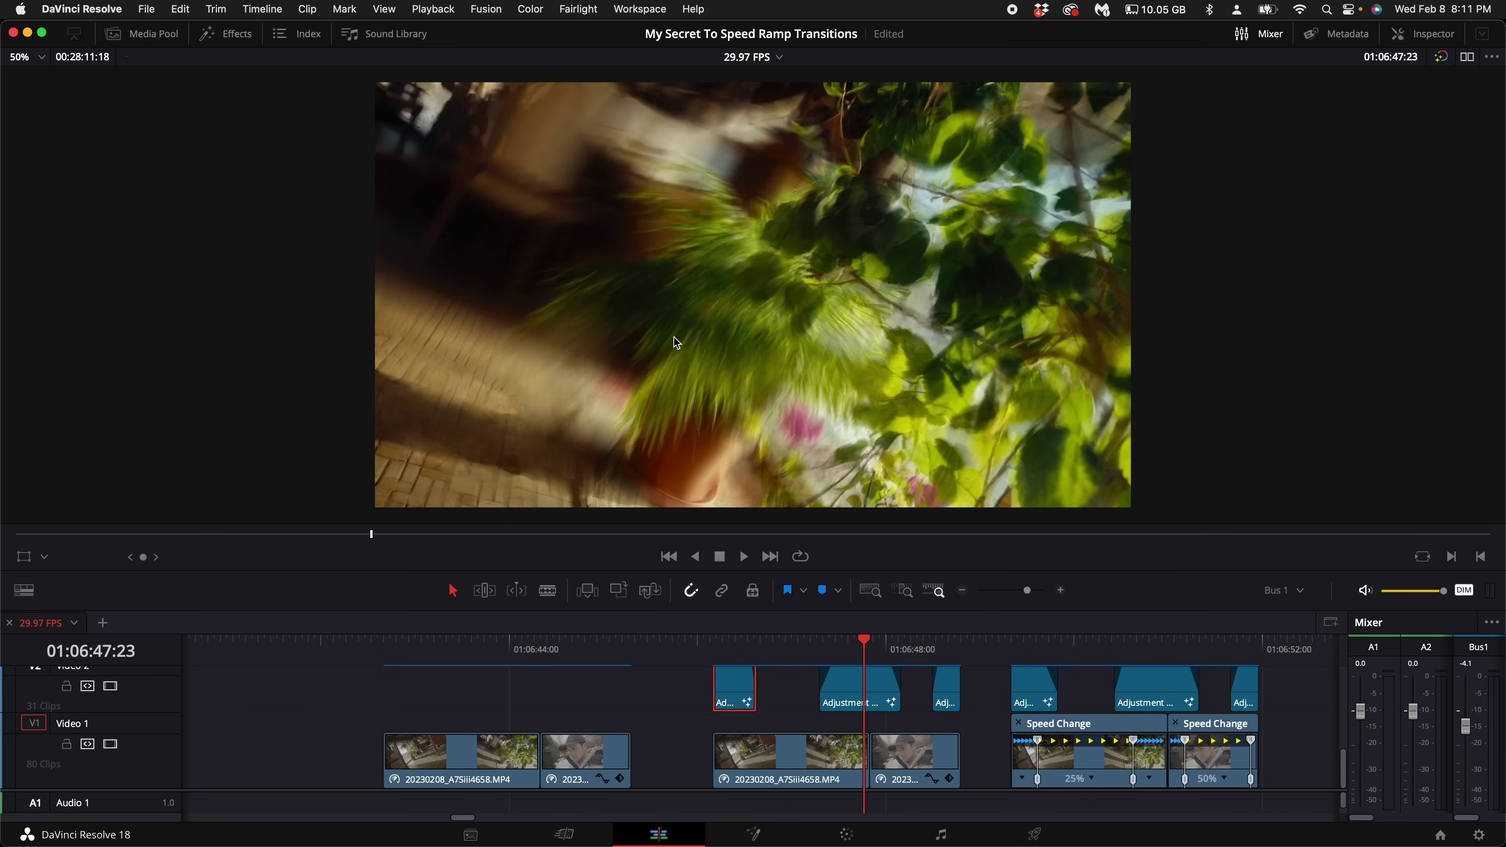
{"action": "key", "text": "Left"}
{"action": "key", "text": "Left"}
{"action": "key", "text": "Right"}
{"action": "key", "text": "Right"}
{"action": "key", "text": "Right"}
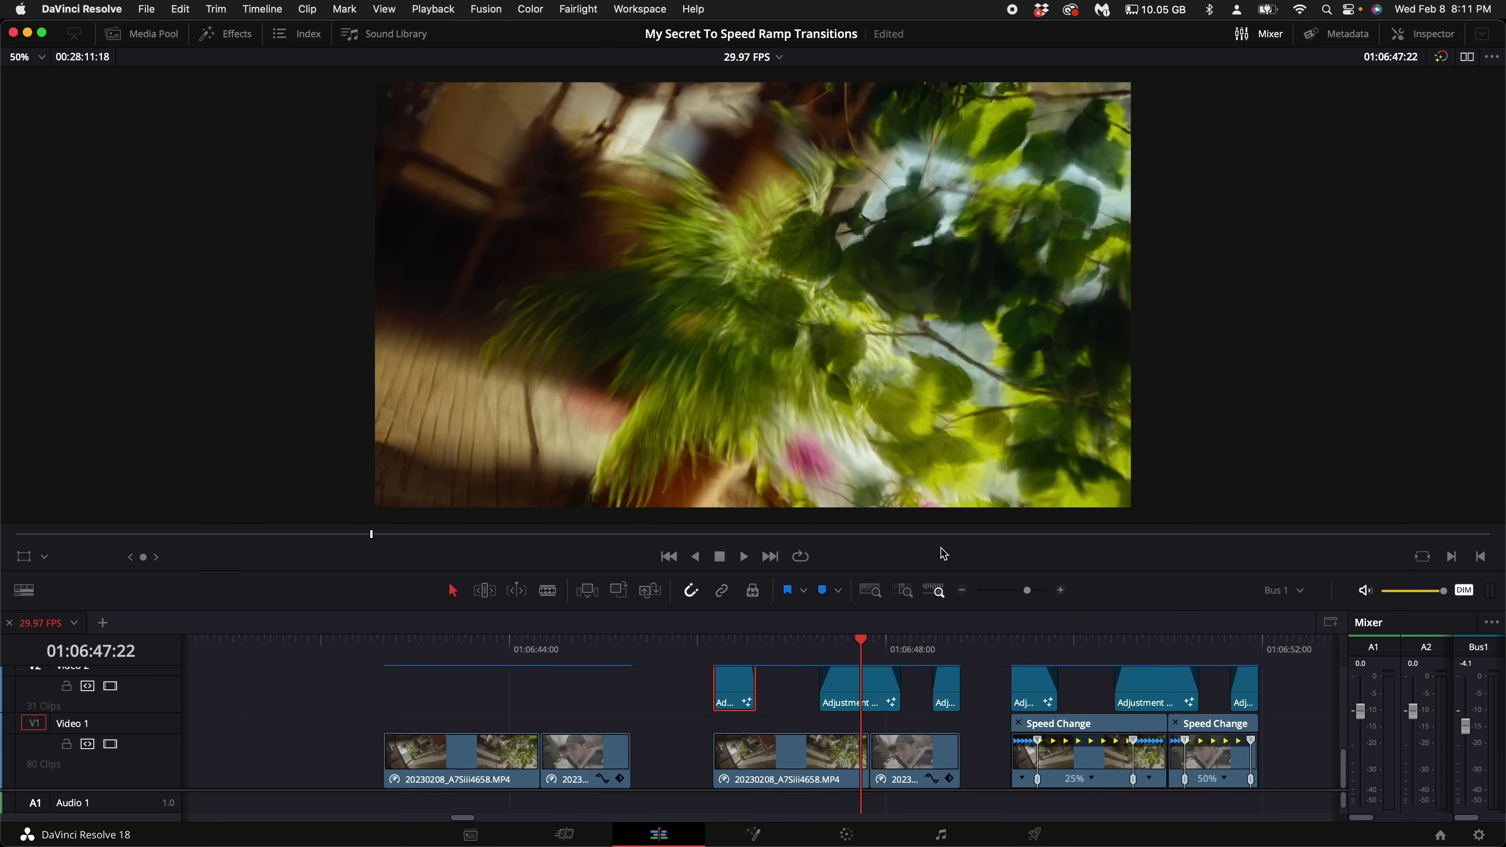
{"action": "left_click", "coordinate": [1010, 648]}
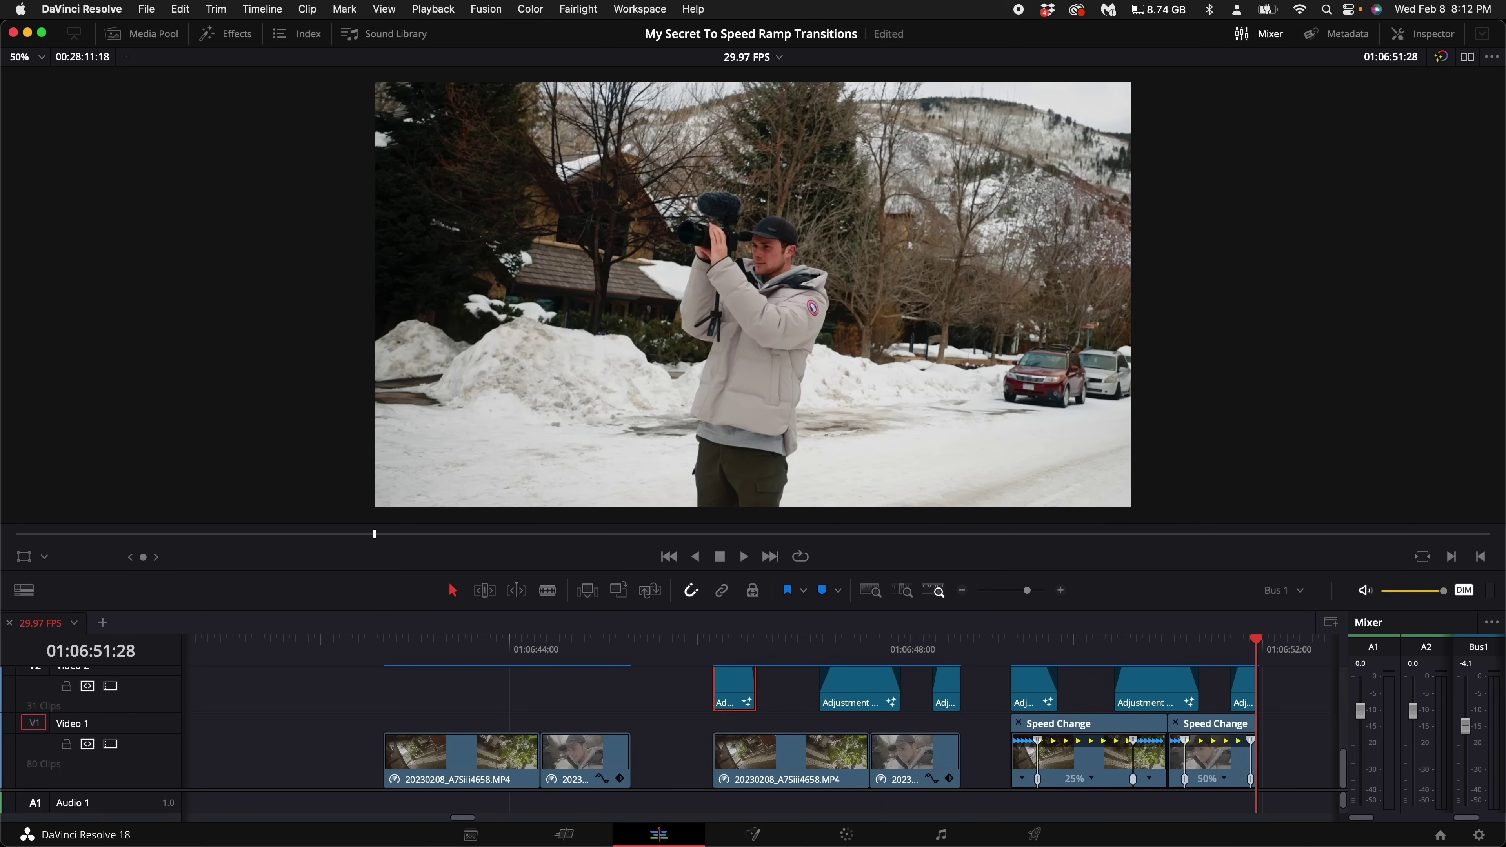
{"action": "left_click", "coordinate": [1165, 641]}
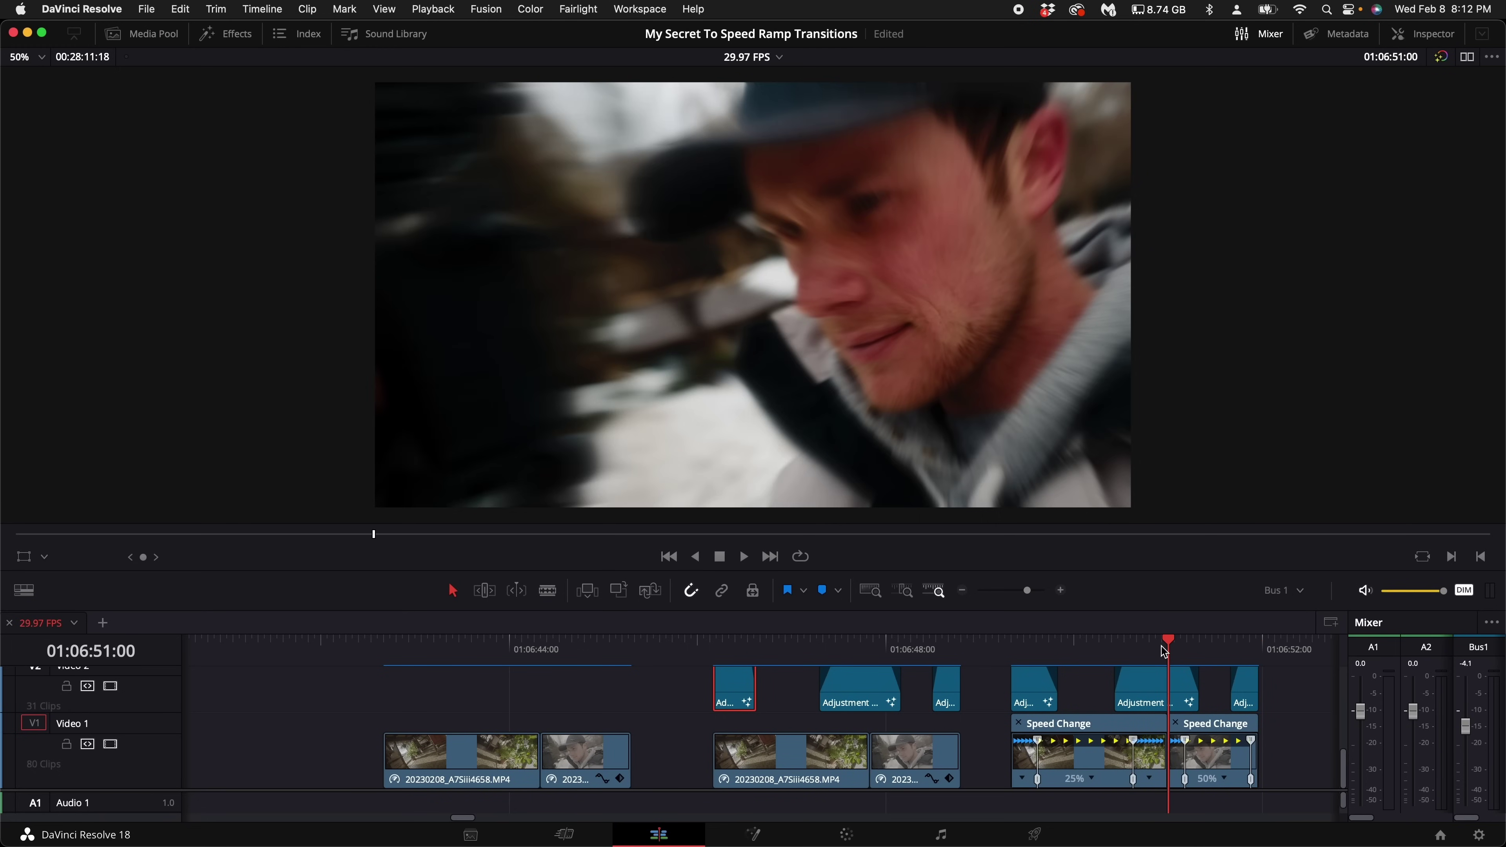
{"action": "key", "text": "Left"}
{"action": "key", "text": "Left"}
{"action": "key", "text": "Left"}
{"action": "key", "text": "Left"}
{"action": "key", "text": "Left"}
{"action": "key", "text": "Left"}
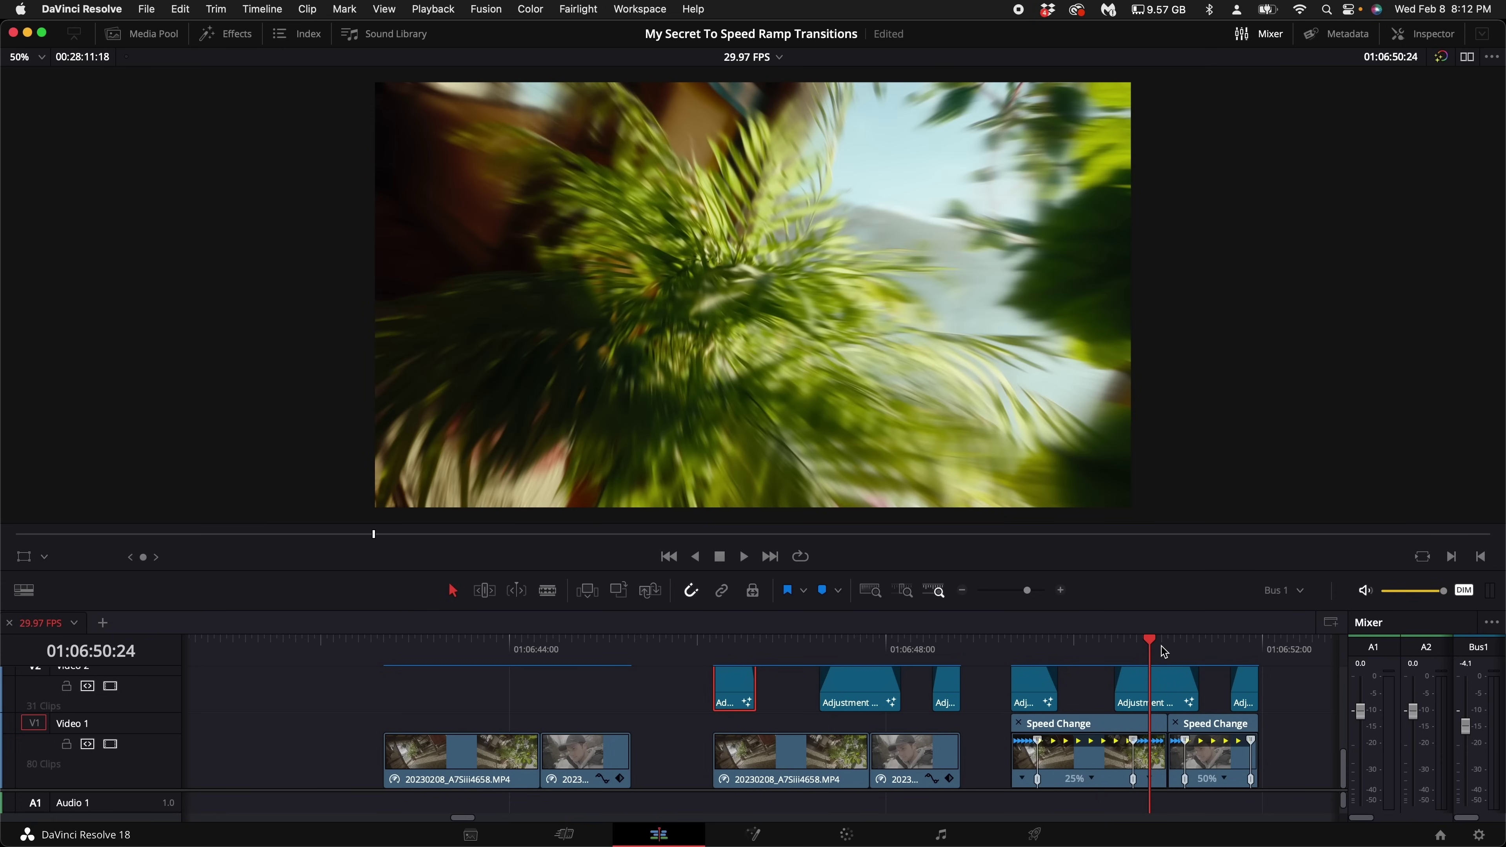
{"action": "key", "text": "Right"}
{"action": "key", "text": "Right"}
{"action": "key", "text": "Right"}
{"action": "key", "text": "Right"}
{"action": "key", "text": "Right"}
{"action": "key", "text": "Right"}
{"action": "key", "text": "Right"}
{"action": "key", "text": "Right"}
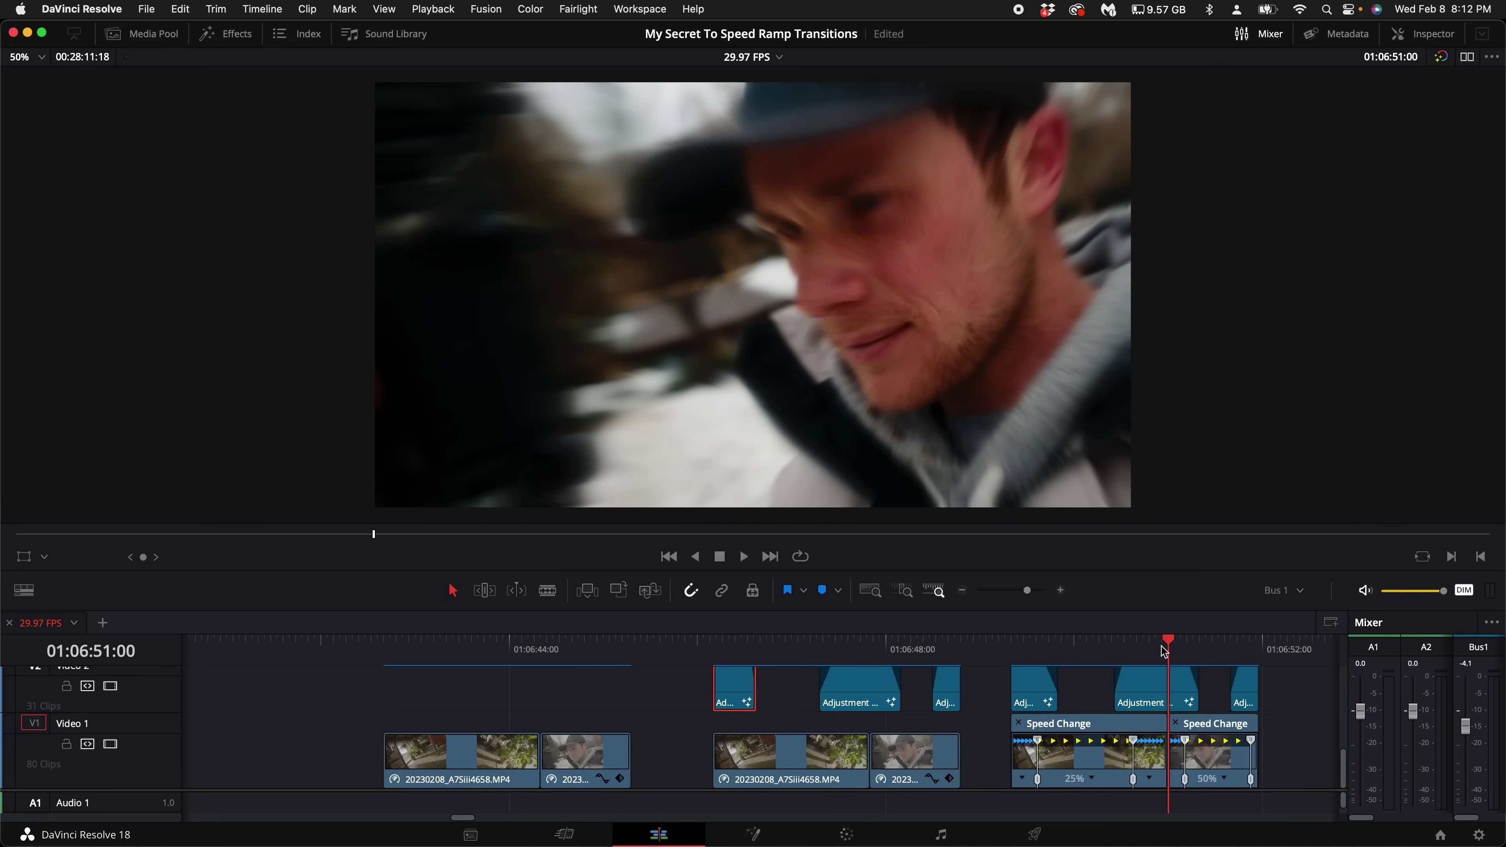
{"action": "key", "text": "Left"}
{"action": "key", "text": "Left"}
{"action": "key", "text": "Left"}
{"action": "key", "text": "Left"}
{"action": "key", "text": "Left"}
{"action": "key", "text": "Left"}
{"action": "key", "text": "Left"}
{"action": "key", "text": "Left"}
{"action": "key", "text": "Left"}
{"action": "key", "text": "Left"}
{"action": "key", "text": "Left"}
{"action": "key", "text": "Left"}
{"action": "key", "text": "Left"}
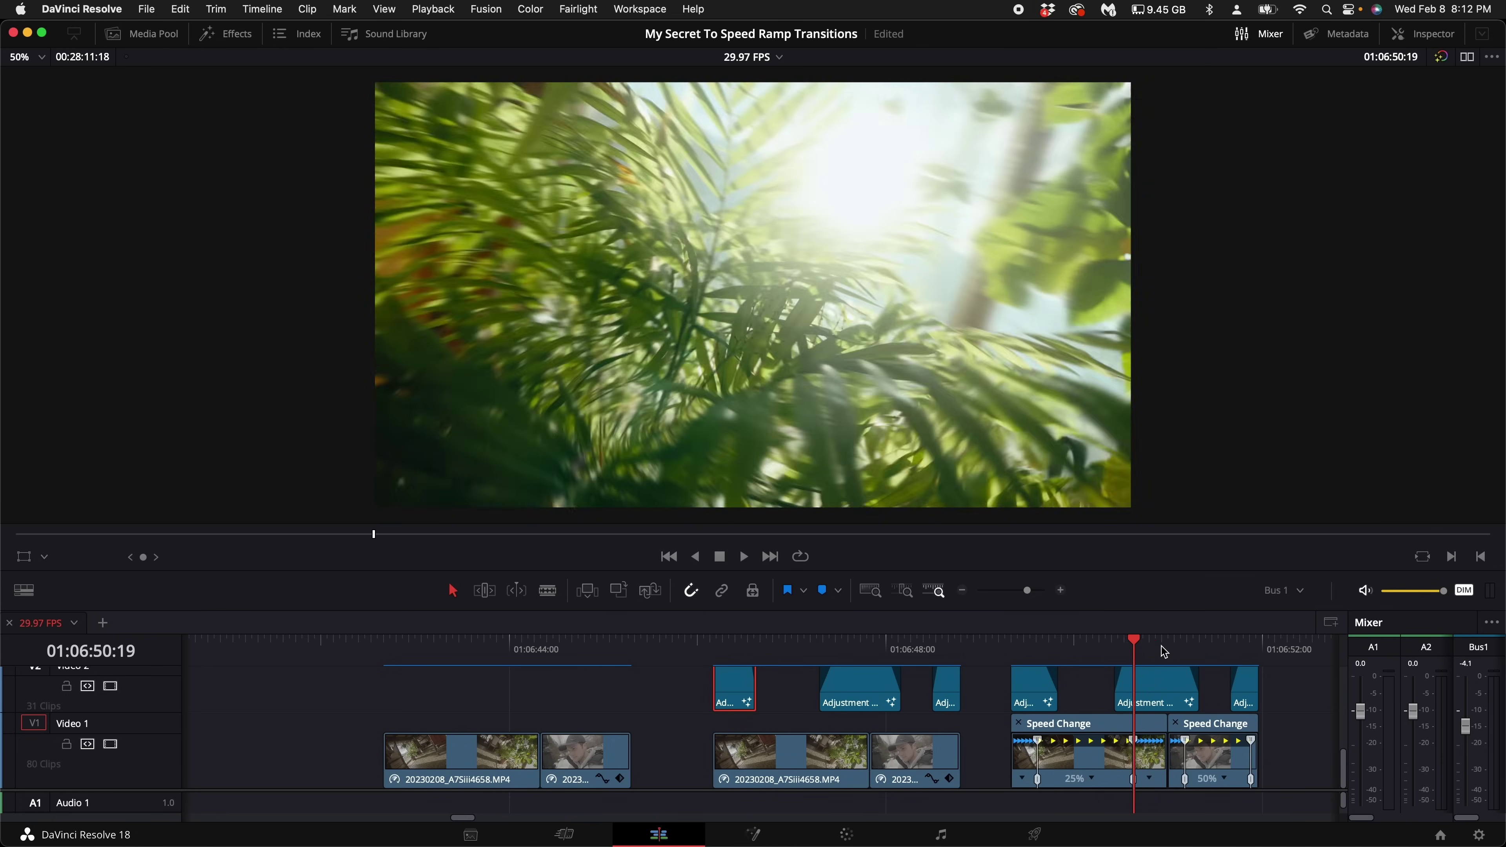